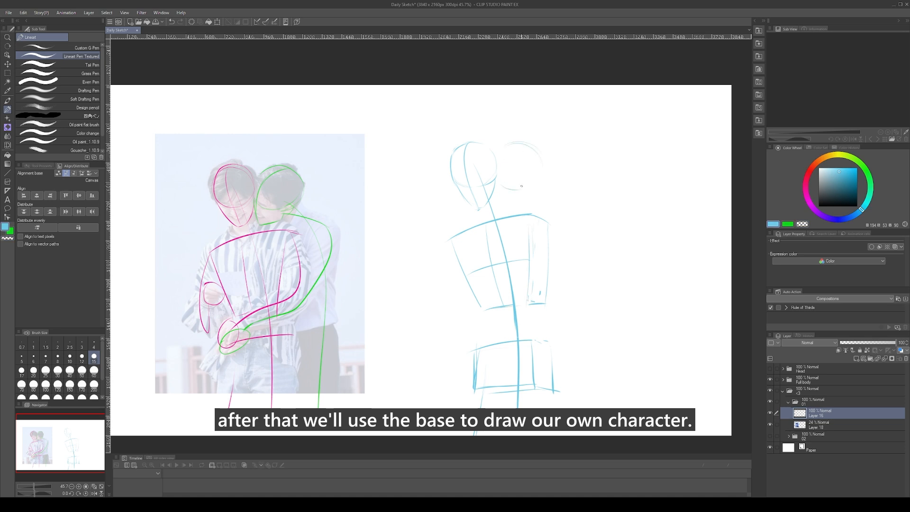
Sketch the rear figure's head contour, long body line and outer arm curve in light blue beside the front figure
mouse_move(496, 184)
left_mouse_down()
mouse_move(501, 208)
mouse_move(529, 195)
mouse_move(575, 262)
left_mouse_up()
key("ctrl+z")
key("ctrl+z")
left_click_drag(525, 176, 567, 434)
left_click_drag(536, 191, 590, 237)
key("ctrl+z")
left_click_drag(535, 191, 584, 239)
Rough in the rear figure's forearm wrapping around the waist and the front figure's bent arm
left_click_drag(530, 215, 487, 318)
key("ctrl+z")
left_click_drag(478, 316, 474, 343)
left_click_drag(459, 277, 471, 298)
left_click_drag(451, 239, 458, 304)
mouse_move(584, 233)
left_mouse_down()
mouse_move(532, 296)
mouse_move(493, 322)
mouse_move(499, 327)
left_mouse_up()
key("ctrl+z")
Add the front figure's shoulder and neck lines and clean up the rear figure's jaw and neck area
left_click_drag(537, 216, 542, 248)
left_click_drag(478, 207, 450, 237)
left_click_drag(495, 195, 500, 212)
key("c")
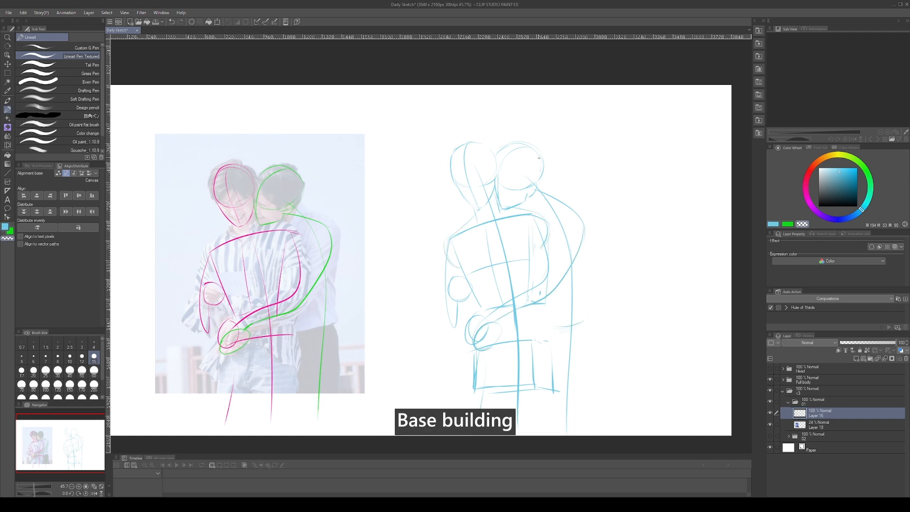
key("c")
left_click_drag(537, 183, 521, 207)
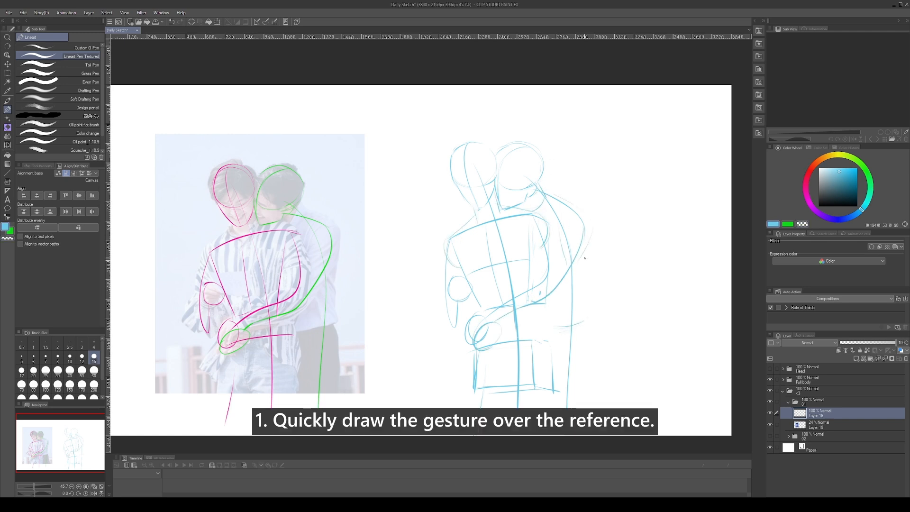
Add width to the rear figure's bent arm and block in the hips with rough box lines
left_click_drag(590, 251, 587, 268)
left_click_drag(579, 210, 566, 229)
left_click_drag(588, 271, 577, 286)
mouse_move(535, 324)
left_mouse_down()
mouse_move(580, 324)
mouse_move(580, 377)
left_mouse_up()
left_click_drag(554, 378, 578, 381)
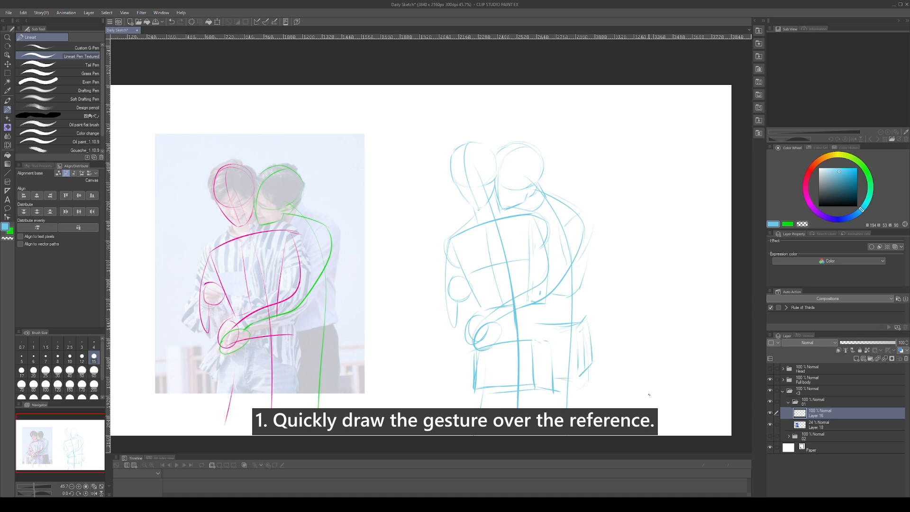
Reinforce both figures' hip boxes and add a contour line across the front figure's hips
mouse_move(475, 341)
left_mouse_down()
mouse_move(531, 333)
mouse_move(531, 341)
left_mouse_up()
key("c")
key("c")
mouse_move(590, 325)
left_mouse_down()
mouse_move(591, 368)
mouse_move(576, 378)
left_mouse_up()
left_click_drag(478, 366, 532, 362)
left_click_drag(504, 310, 501, 390)
key("ctrl+z")
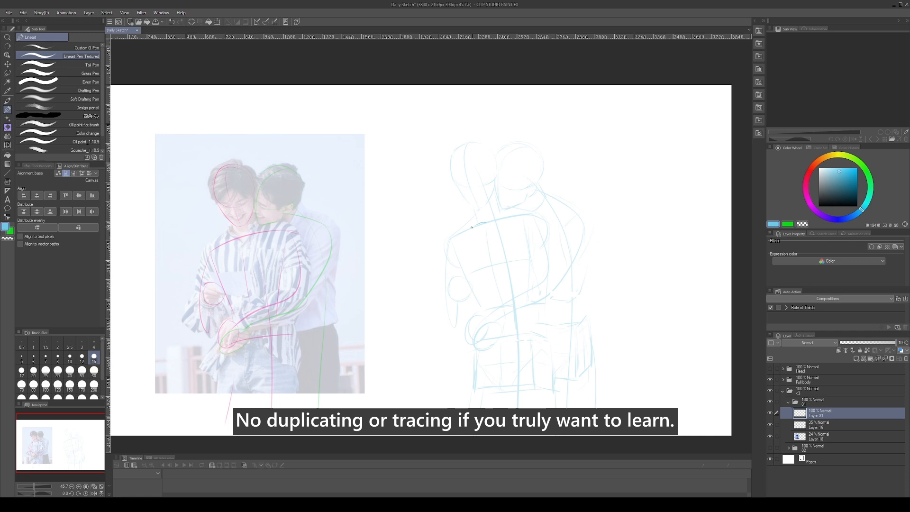
Draw the front figure's neck, shoulder, bent arm and hand more cleanly on the new layer above the gesture sketch
key("ctrl+z")
left_click_drag(495, 200, 492, 219)
mouse_move(487, 223)
left_mouse_down()
mouse_move(443, 250)
mouse_move(550, 236)
mouse_move(447, 318)
left_mouse_up()
key("ctrl+z")
left_click_drag(466, 277, 467, 316)
mouse_move(446, 315)
left_mouse_down()
mouse_move(463, 304)
mouse_move(447, 313)
left_mouse_up()
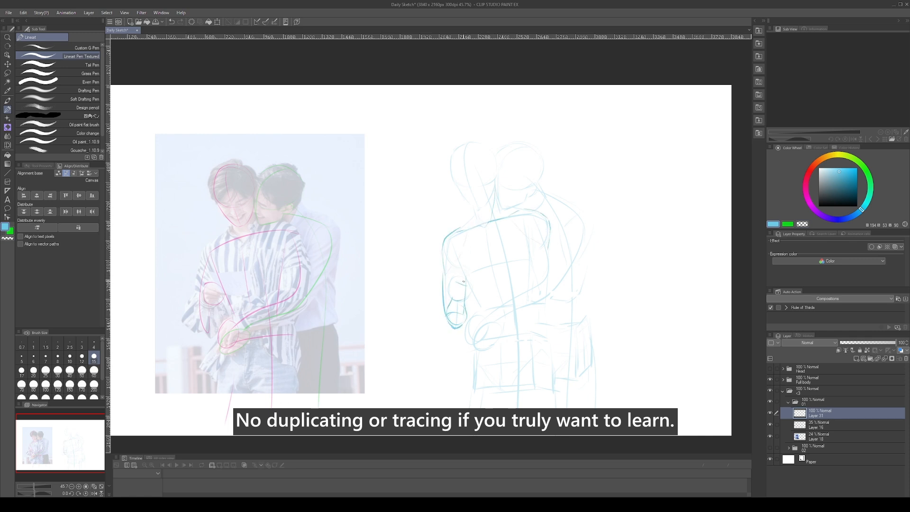
left_click_drag(456, 281, 466, 286)
left_click_drag(467, 280, 452, 282)
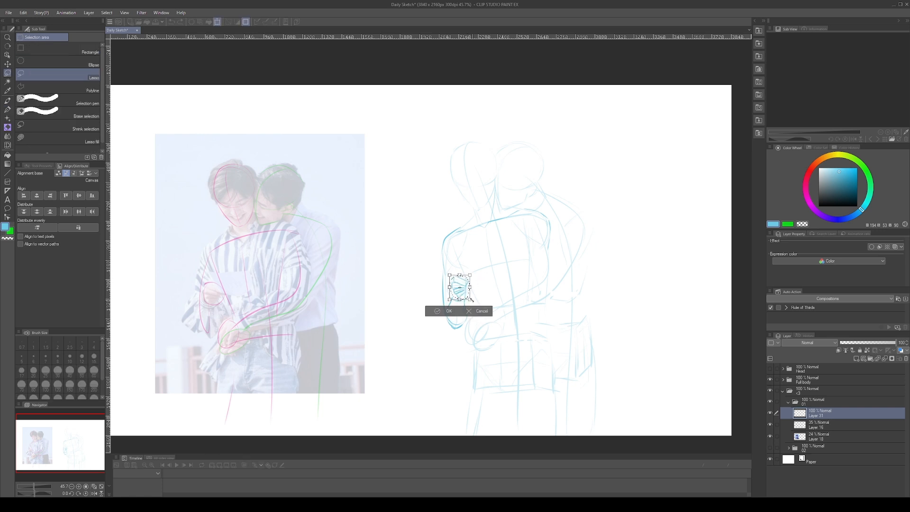
Draw the front figure's other upper arm as a cylinder hanging down from the shoulder to the elbow
mouse_move(531, 246)
left_mouse_down()
mouse_move(551, 244)
mouse_move(555, 291)
left_mouse_up()
mouse_move(531, 252)
left_mouse_down()
mouse_move(534, 294)
mouse_move(555, 289)
left_mouse_up()
key("ctrl+z")
left_click_drag(531, 207, 553, 239)
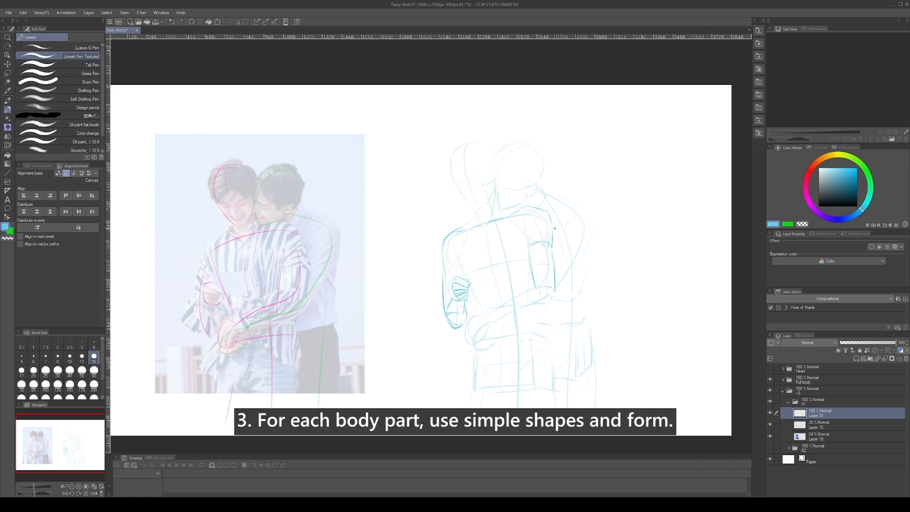
Draw the elbow joint and the forearm cylinder reaching across the front figure's waist
left_click_drag(530, 283, 540, 299)
mouse_move(482, 315)
left_mouse_down()
mouse_move(535, 289)
mouse_move(495, 324)
left_mouse_up()
left_click_drag(536, 289, 545, 305)
left_click_drag(485, 324, 541, 308)
key("ctrl+z")
Raise the reference photo layer's opacity and rough in the front figure's hand at the waist
left_click(835, 435)
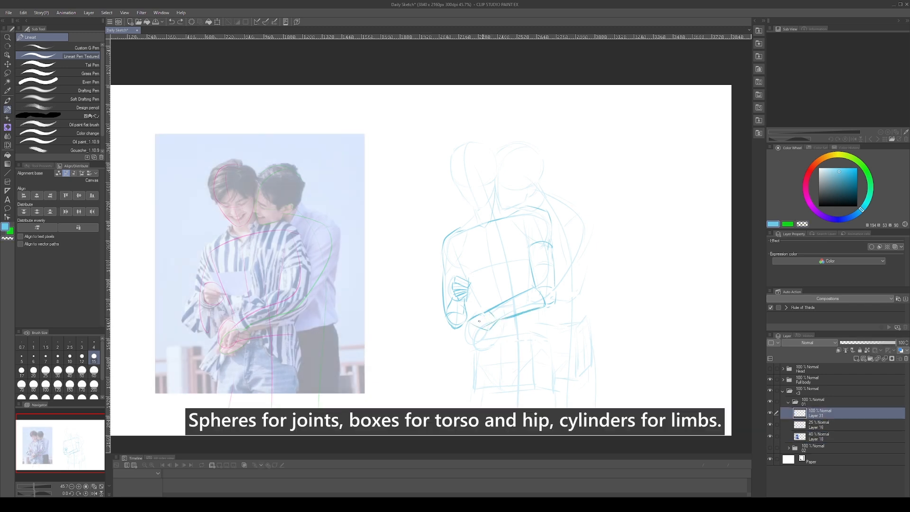
left_click_drag(472, 333, 478, 328)
key("ctrl+z")
key("ctrl+z")
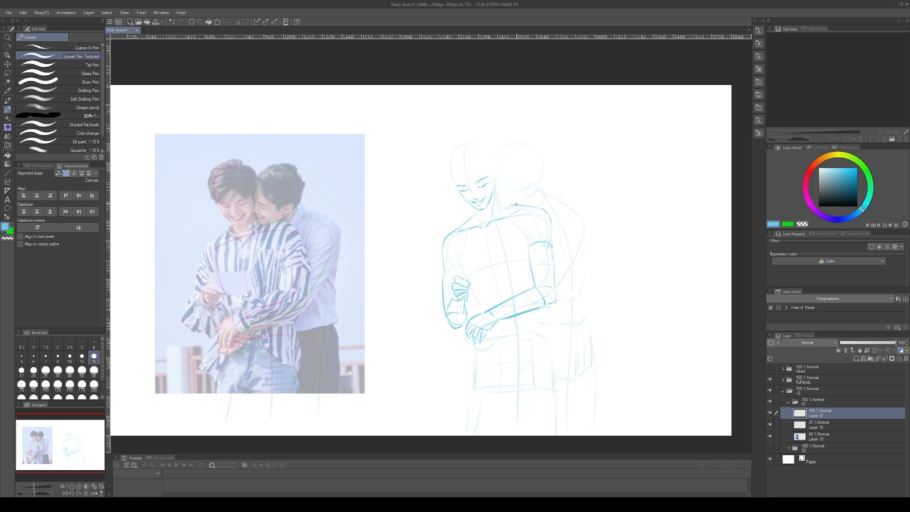
Define the front figure's shoulder and arm muscles, elbow, chest contour and side of the waist
left_click_drag(456, 224, 441, 268)
left_click_drag(544, 209, 549, 244)
left_click_drag(535, 284, 544, 302)
mouse_move(444, 269)
left_mouse_down()
mouse_move(441, 293)
mouse_move(454, 254)
left_mouse_up()
left_click_drag(531, 237, 523, 256)
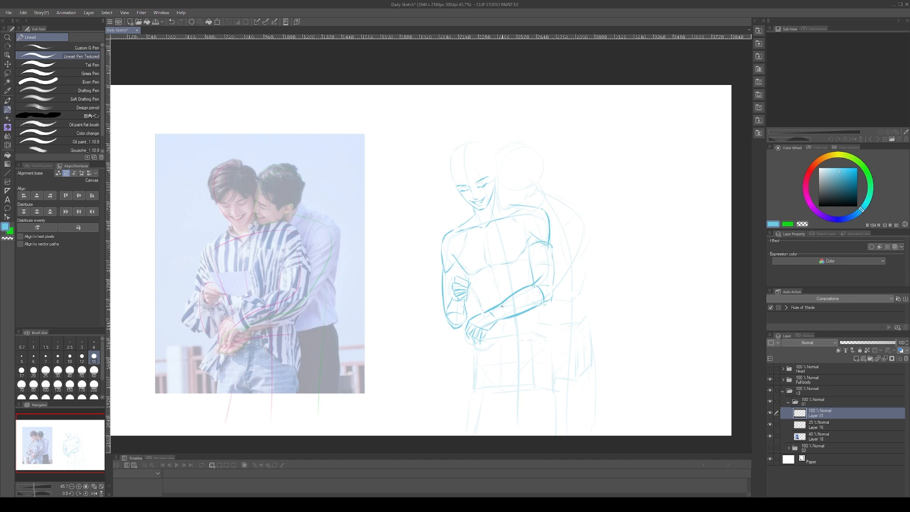
mouse_move(498, 268)
left_mouse_down()
mouse_move(520, 265)
mouse_move(553, 279)
left_mouse_up()
left_click_drag(542, 303, 544, 322)
Draw the front figure's two thighs extending down from the pelvis to the canvas edge
mouse_move(532, 332)
left_mouse_down()
mouse_move(550, 343)
mouse_move(554, 391)
left_mouse_up()
key("ctrl+z")
left_click_drag(474, 356, 463, 431)
key("ctrl+z")
mouse_move(513, 389)
left_mouse_down()
mouse_move(516, 435)
mouse_move(553, 379)
mouse_move(553, 363)
left_mouse_up()
key("ctrl+z")
scroll(529, 370, "down", 1)
left_click_drag(553, 361, 554, 409)
left_click_drag(474, 355, 467, 409)
left_click_drag(509, 375, 502, 408)
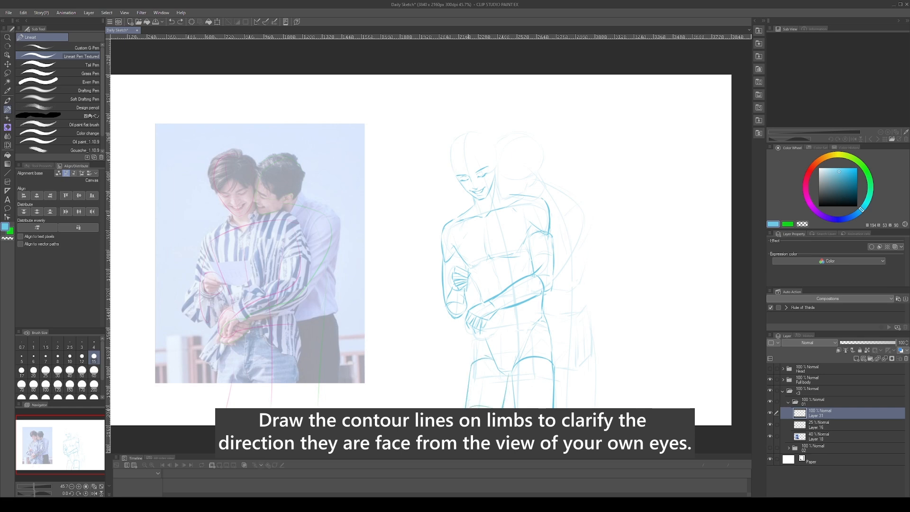
Rework the front figure's bent forearm, elbow and raised hand, erasing the unwanted lines
mouse_move(445, 304)
left_mouse_down()
mouse_move(454, 317)
mouse_move(458, 270)
left_mouse_up()
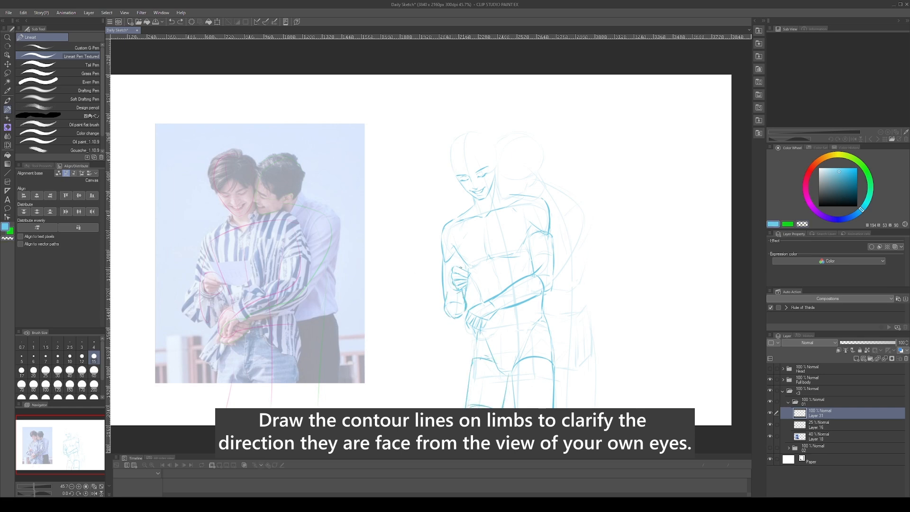
left_click_drag(446, 304, 454, 318)
key("c")
left_click_drag(467, 291, 462, 312)
left_click_drag(448, 303, 457, 315)
left_click_drag(449, 283, 445, 308)
left_click_drag(475, 278, 474, 275)
key("ctrl+d")
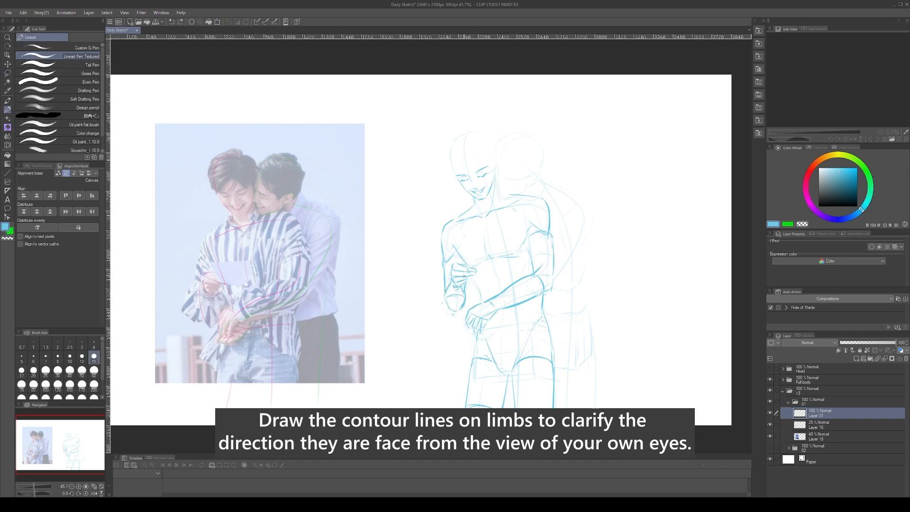
mouse_move(457, 253)
left_mouse_down()
mouse_move(500, 262)
mouse_move(480, 275)
left_mouse_up()
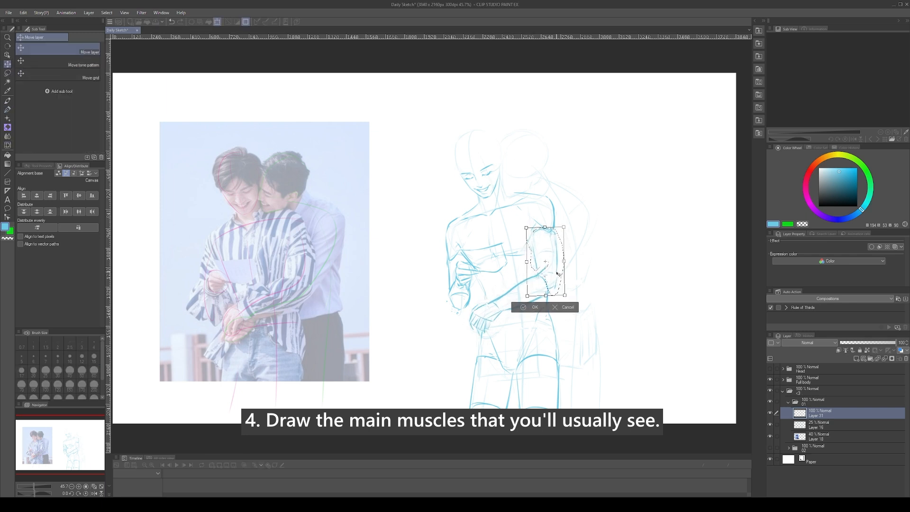
Create a new layer and draw the rear figure's arm with its elbow and forearm wrapped around the waist
key("ctrl+shift+n")
mouse_move(543, 171)
left_mouse_down()
mouse_move(588, 201)
mouse_move(555, 283)
left_mouse_up()
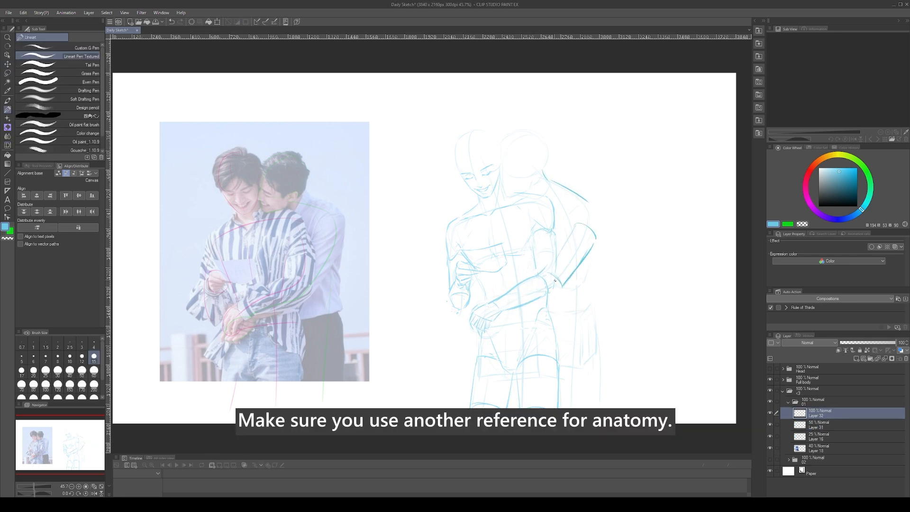
left_click_drag(501, 304, 507, 314)
left_click_drag(553, 274, 556, 291)
mouse_move(507, 313)
left_mouse_down()
mouse_move(556, 294)
mouse_move(544, 275)
left_mouse_up()
left_click_drag(586, 199, 596, 207)
mouse_move(587, 249)
left_mouse_down()
mouse_move(602, 218)
mouse_move(587, 241)
left_mouse_up()
key("j")
key("p")
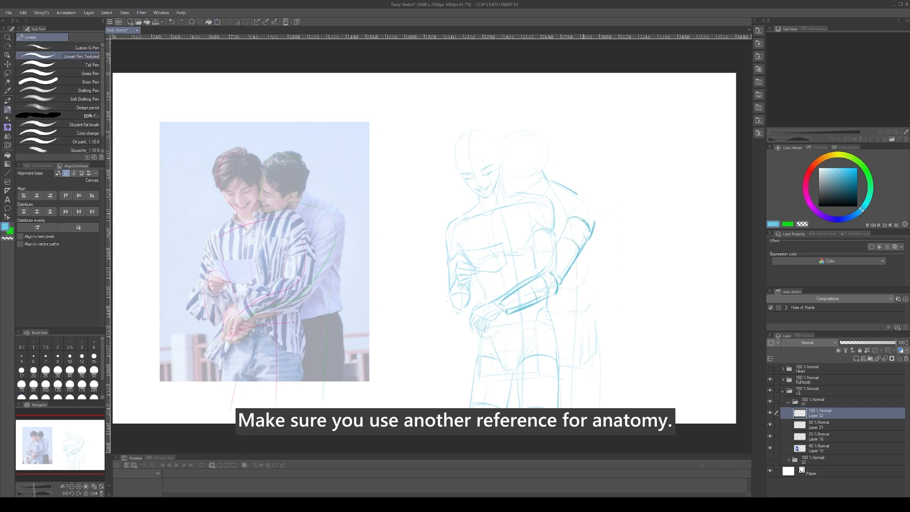
Shape the rear figure's shoulder, upper arm and elbow and adjust the lines of the wrapped forearm
left_click_drag(539, 203, 577, 200)
mouse_move(566, 206)
left_mouse_down()
mouse_move(557, 218)
mouse_move(598, 221)
left_mouse_up()
mouse_move(581, 245)
left_mouse_down()
mouse_move(590, 231)
mouse_move(559, 283)
left_mouse_up()
key("c")
key("c")
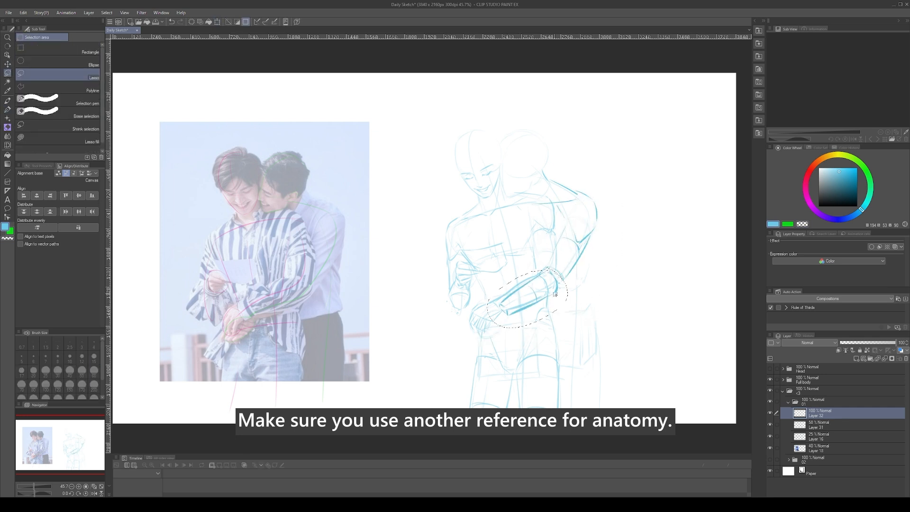
key("j")
left_click_drag(527, 327, 526, 320)
key("p")
left_click_drag(567, 222, 553, 252)
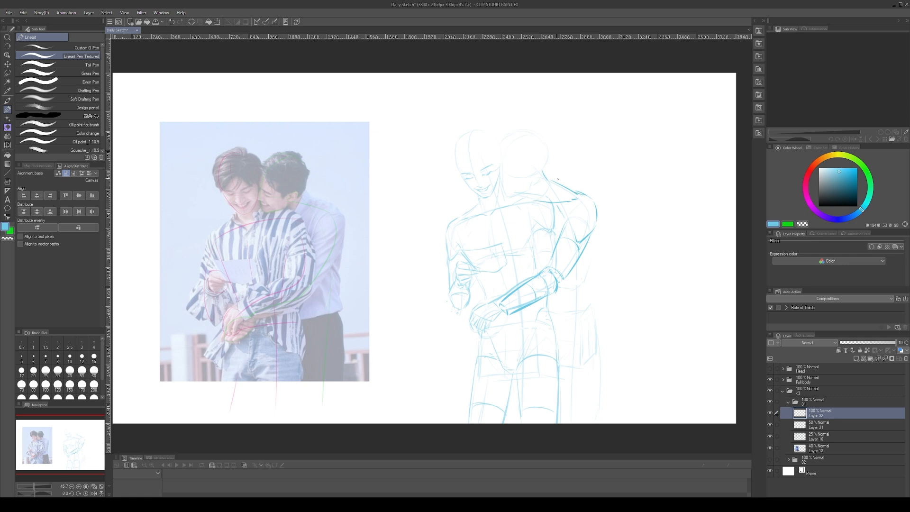
Draw the rear figure's torso side, hip and thigh outline, cleaning up lines around the upper leg
mouse_move(596, 222)
left_mouse_down()
mouse_move(584, 283)
mouse_move(595, 320)
left_mouse_up()
mouse_move(581, 319)
left_mouse_down()
mouse_move(565, 351)
mouse_move(597, 353)
mouse_move(599, 423)
left_mouse_up()
key("c")
key("c")
key("m")
left_click_drag(548, 363, 563, 351)
key("ctrl+d")
Draw the overlapping hand at the front figure's waist in green to separate it from the blue hand
key("p")
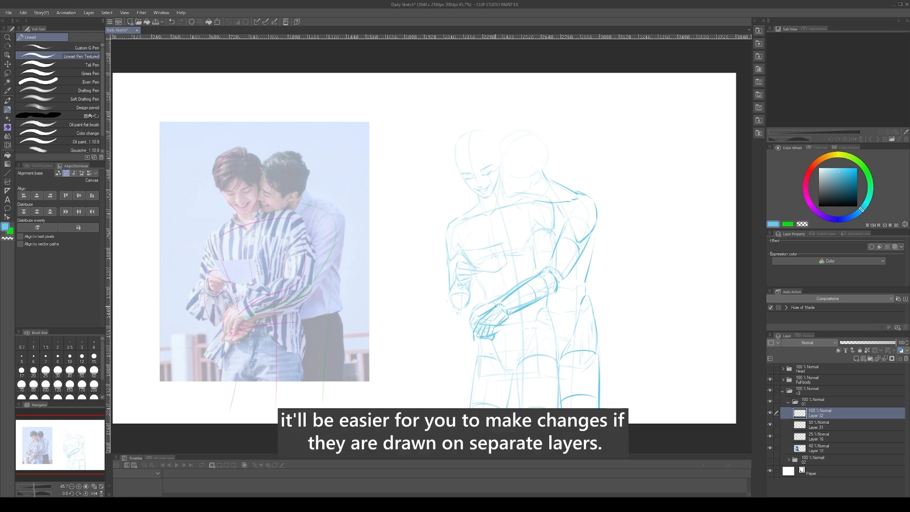
key("x")
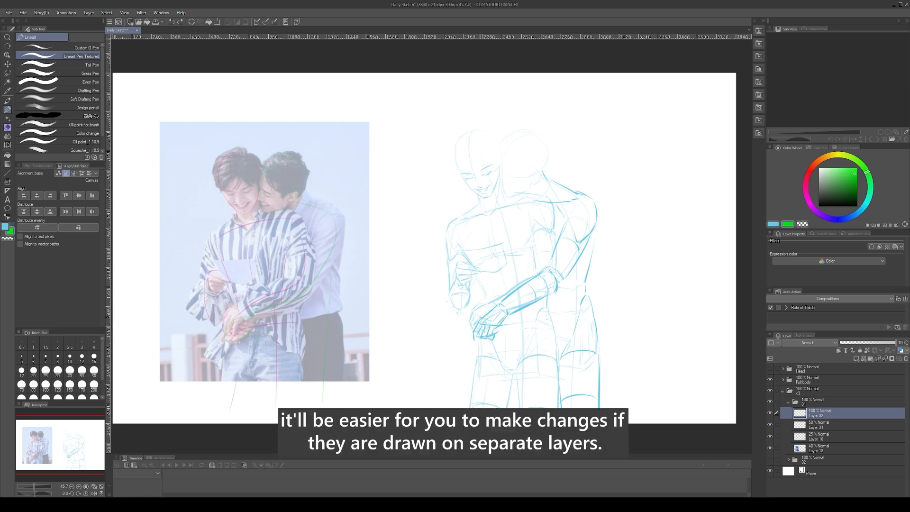
mouse_move(496, 306)
left_mouse_down()
mouse_move(501, 327)
mouse_move(510, 321)
left_mouse_up()
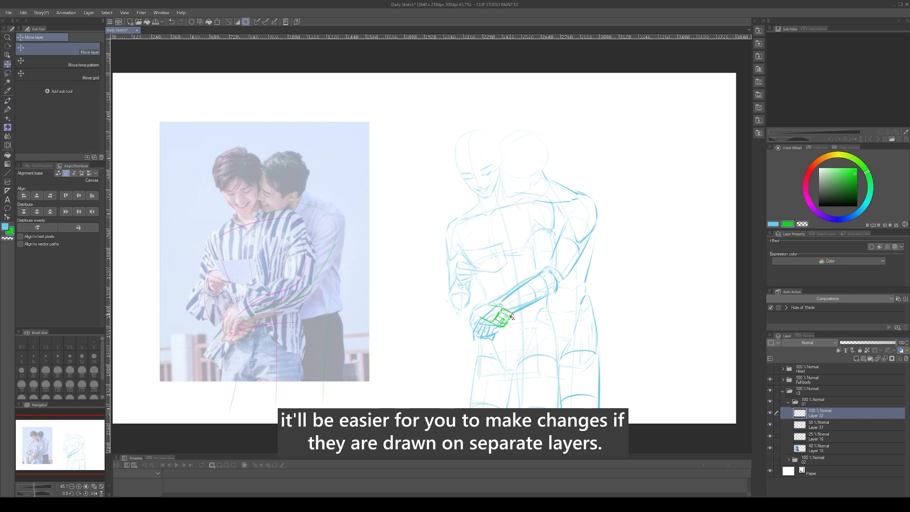
Sketch the rear figure's smiling face in blue against the front figure's cheek, erasing stray lines
key("x")
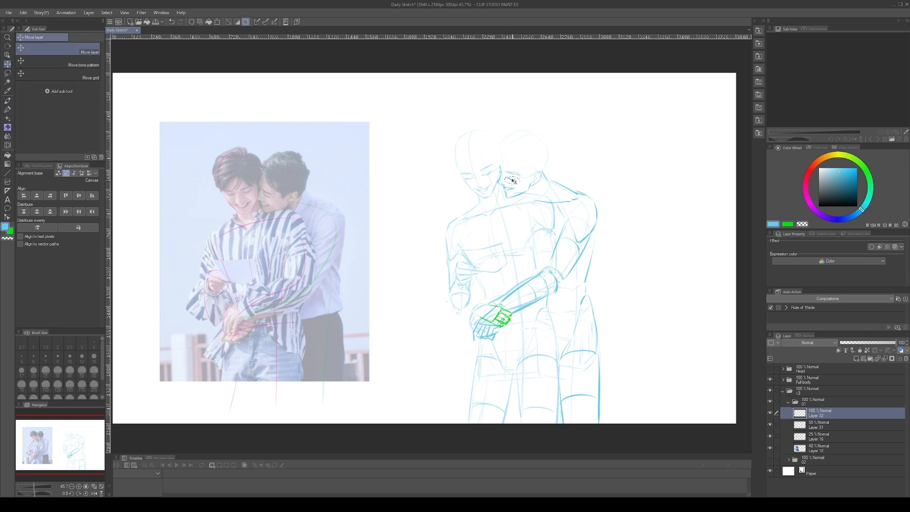
key("c")
left_click(496, 180)
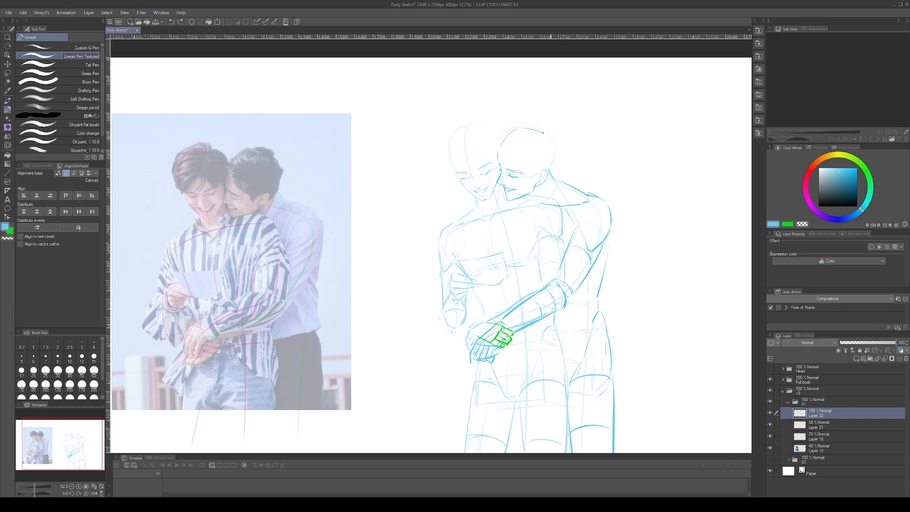
Outline the front figure's cranium on Layer 31 and adjust the position and shape of the facial features
key("alt+bracketleft")
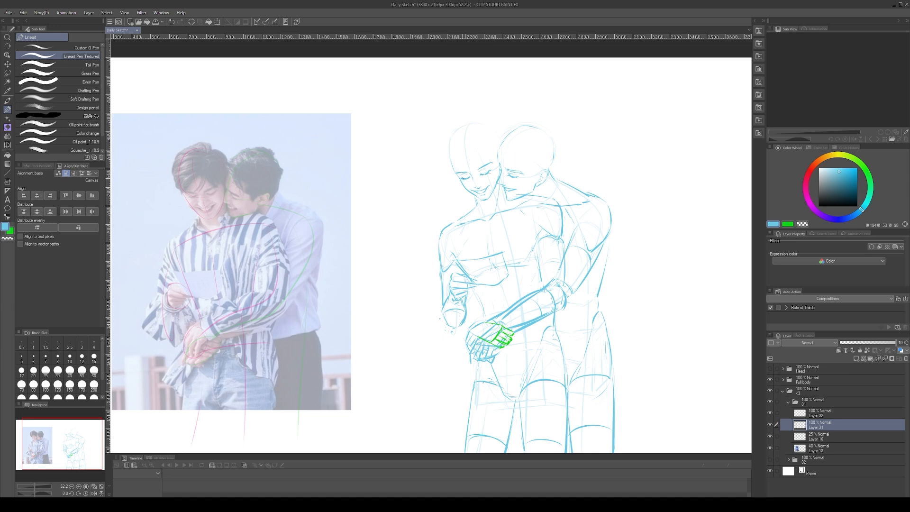
left_click_drag(450, 160, 500, 143)
key("c")
key("c")
key("k")
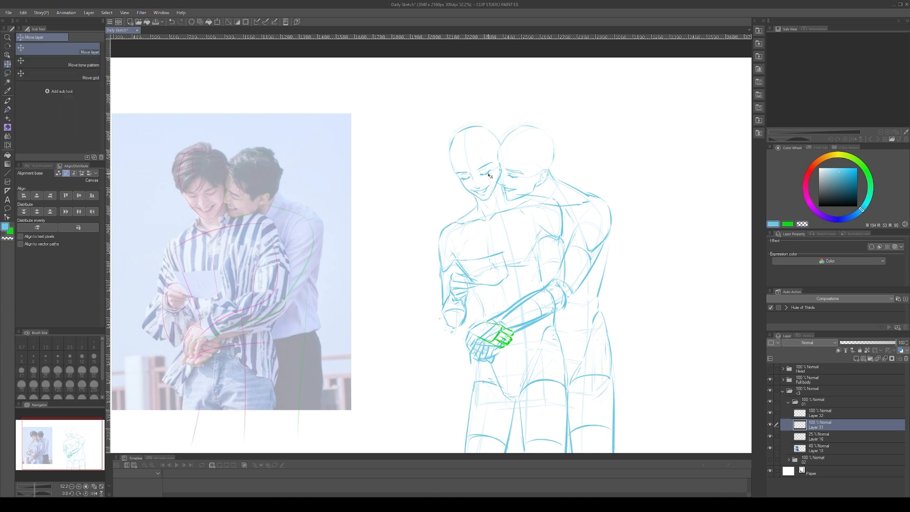
key("j")
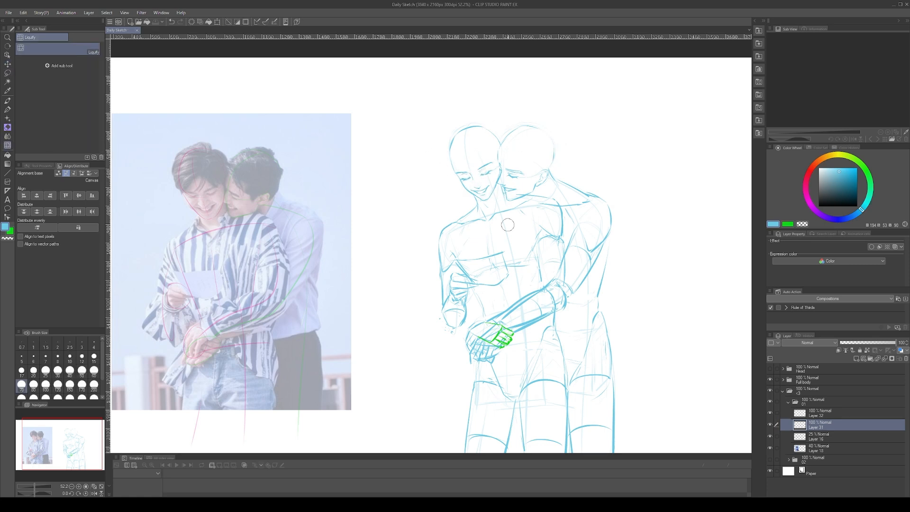
key("m")
key("p")
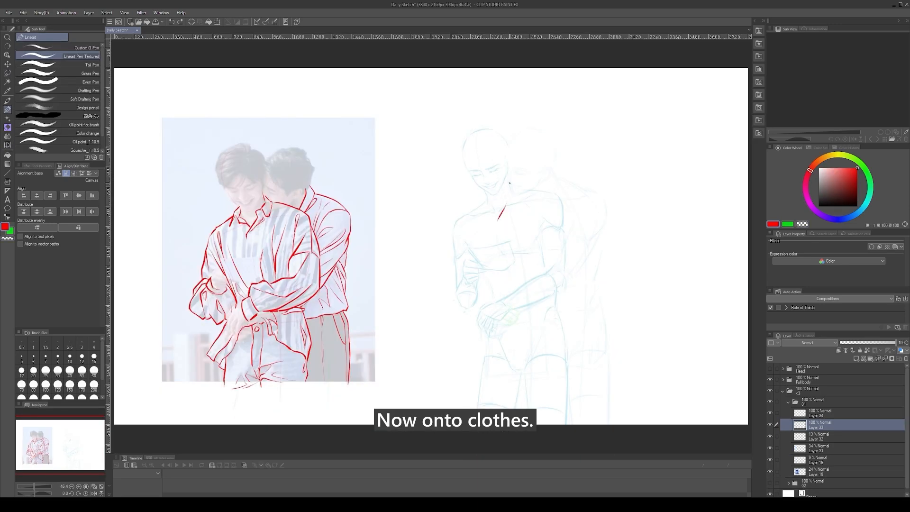
Draw the open shirt collar in red around the front figure's neck
key("ctrl+z")
mouse_move(510, 187)
left_mouse_down()
mouse_move(496, 223)
mouse_move(517, 202)
mouse_move(477, 211)
mouse_move(496, 217)
left_mouse_up()
key("ctrl+z")
key("ctrl+z")
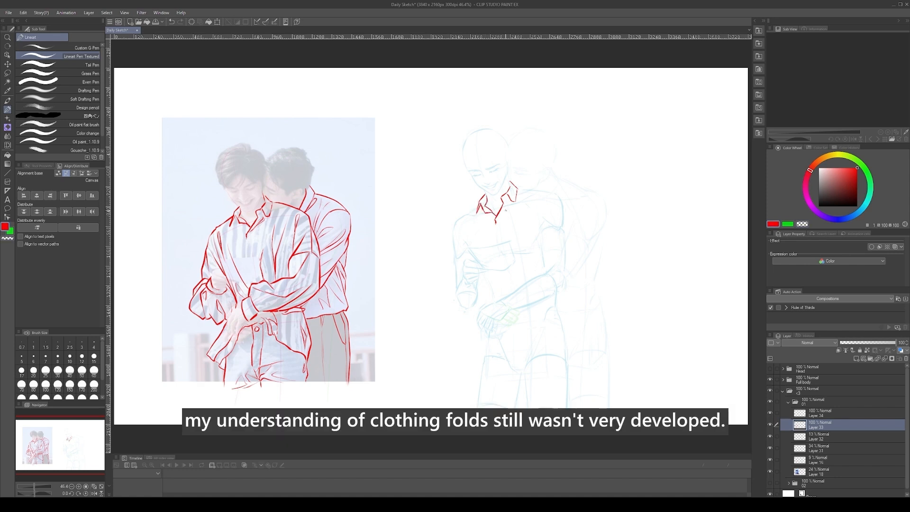
Draw the shirt's shoulder line and outer sleeve down to the bent elbow in red
mouse_move(505, 204)
left_mouse_down()
mouse_move(499, 216)
mouse_move(467, 215)
mouse_move(454, 234)
mouse_move(450, 276)
mouse_move(476, 288)
mouse_move(444, 299)
mouse_move(462, 313)
left_mouse_up()
key("ctrl+z")
left_click_drag(458, 280, 456, 309)
left_click_drag(460, 306, 476, 316)
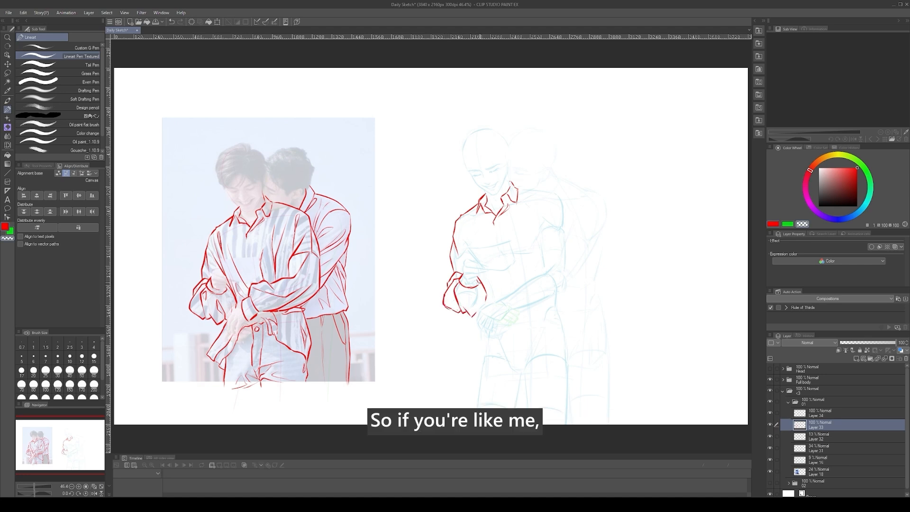
Refine the baggy rolled-up sleeve and its cuff around the front figure's elbow, erasing excess lines
key("ctrl+z")
left_click_drag(452, 292, 460, 315)
mouse_move(462, 308)
left_mouse_down()
mouse_move(473, 319)
mouse_move(460, 315)
mouse_move(459, 298)
mouse_move(490, 305)
left_mouse_up()
key("c")
key("c")
key("c")
key("c")
key("c")
key("c")
key("ctrl+z")
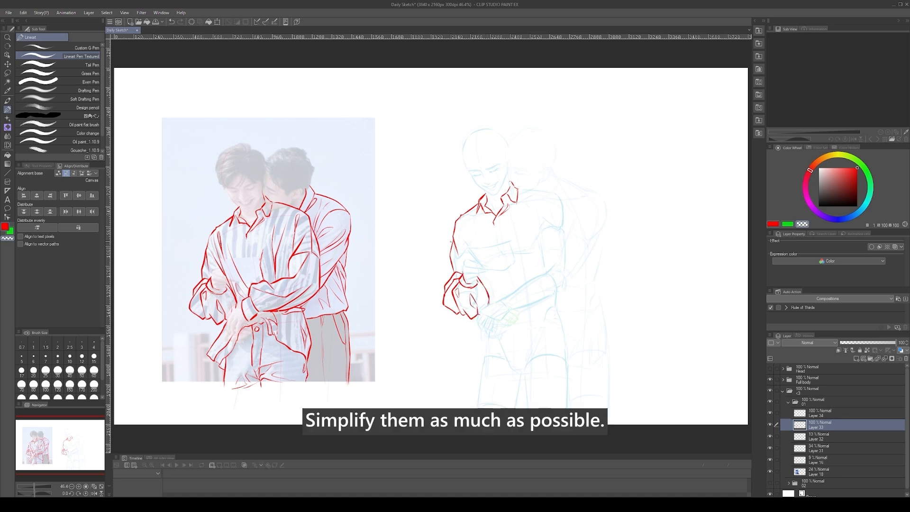
Touch up the outer edge of the upper sleeve by erasing and redrawing it
key("c")
left_click_drag(454, 241, 453, 273)
key("c")
key("c")
key("c")
key("c")
key("c")
left_click_drag(463, 227, 490, 290)
key("ctrl+z")
key("ctrl+z")
key("ctrl+z")
Draw the shirt's diagonal tension folds from the shoulder to the waist, add the lower fabric edge and save the file
key("j")
key("p")
left_click_drag(458, 236, 477, 269)
mouse_move(464, 220)
left_mouse_down()
mouse_move(473, 248)
mouse_move(467, 233)
mouse_move(510, 294)
left_mouse_up()
key("ctrl+z")
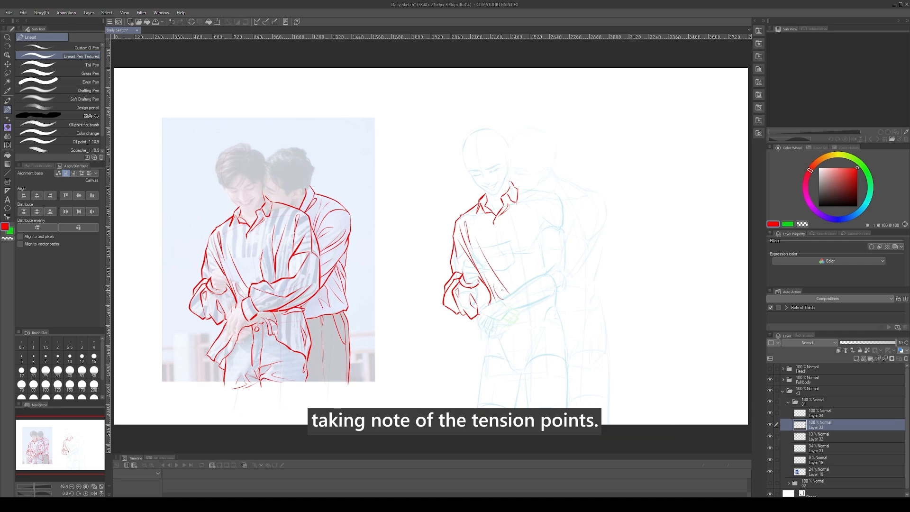
mouse_move(495, 298)
left_mouse_down()
mouse_move(499, 321)
mouse_move(510, 311)
left_mouse_up()
key("ctrl+s")
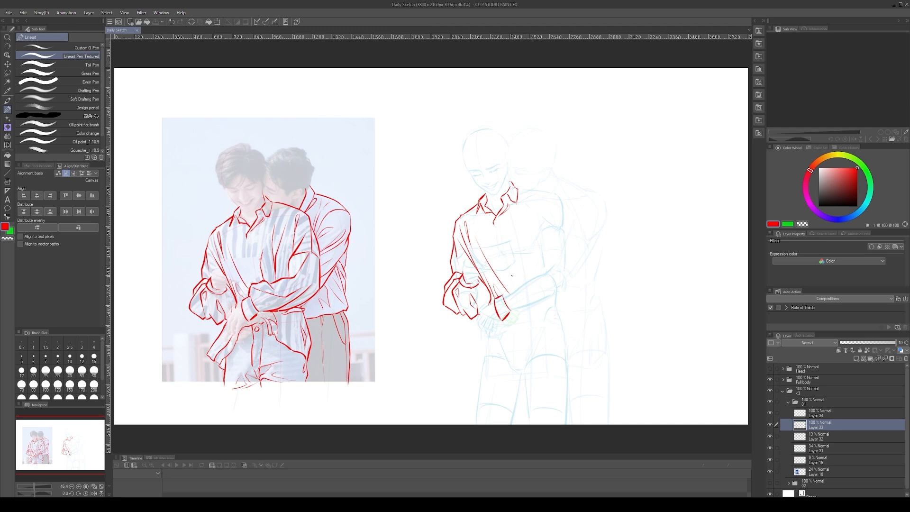
Draw the shirt's other shoulder line in red from the collar down the upper sleeve, with a fold near the armhole
mouse_move(519, 186)
left_mouse_down()
mouse_move(559, 195)
mouse_move(568, 233)
left_mouse_up()
key("ctrl+z")
key("ctrl+z")
key("ctrl+z")
left_click_drag(520, 188, 557, 195)
mouse_move(557, 195)
left_mouse_down()
mouse_move(570, 240)
mouse_move(562, 236)
left_mouse_up()
key("ctrl+z")
mouse_move(543, 212)
left_mouse_down()
mouse_move(542, 242)
mouse_move(547, 201)
left_mouse_up()
key("ctrl+z")
mouse_move(556, 213)
left_mouse_down()
mouse_move(536, 261)
mouse_move(543, 269)
mouse_move(543, 243)
mouse_move(548, 269)
mouse_move(531, 278)
left_mouse_up()
key("ctrl+z")
Draw the creases at the bent elbow and the upper edge of the forearm sleeve running to the cuff
key("ctrl+z")
key("c")
key("c")
key("ctrl+z")
key("ctrl+z")
key("c")
left_click_drag(542, 241, 545, 245)
key("c")
mouse_move(561, 243)
left_mouse_down()
mouse_move(542, 271)
mouse_move(560, 244)
mouse_move(513, 278)
left_mouse_up()
key("ctrl+z")
key("ctrl+z")
key("ctrl+z")
key("ctrl+z")
key("c")
key("c")
key("ctrl+z")
Refine the cuff at the wrist and draw the outer sleeve edge down to the elbow
mouse_move(512, 279)
left_mouse_down()
mouse_move(527, 283)
mouse_move(512, 311)
mouse_move(527, 307)
left_mouse_up()
key("ctrl+z")
key("ctrl+z")
key("c")
key("c")
key("c")
key("c")
key("ctrl+z")
left_click_drag(570, 243, 562, 290)
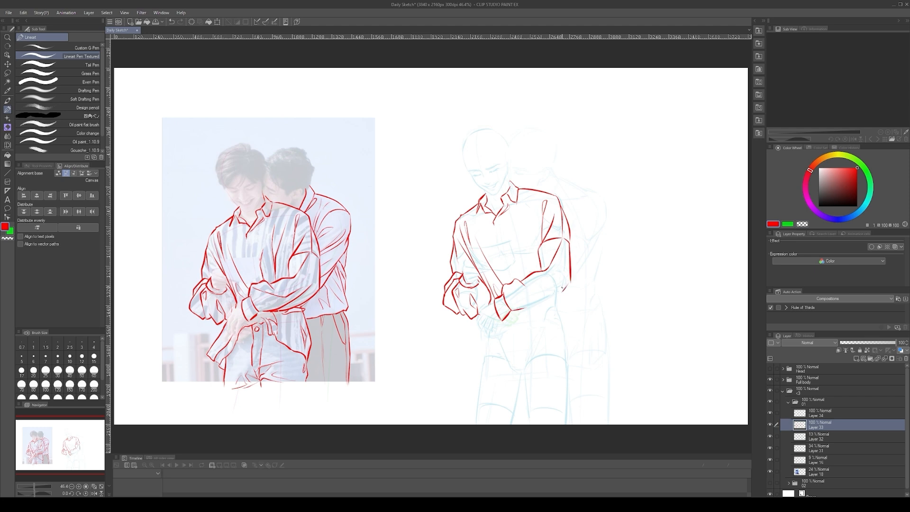
Draw the inner elbow line, adjust the sleeve shape with Liquify, and draw the lower edge of the forearm sleeve
left_click_drag(544, 238, 542, 271)
key("p")
key("j")
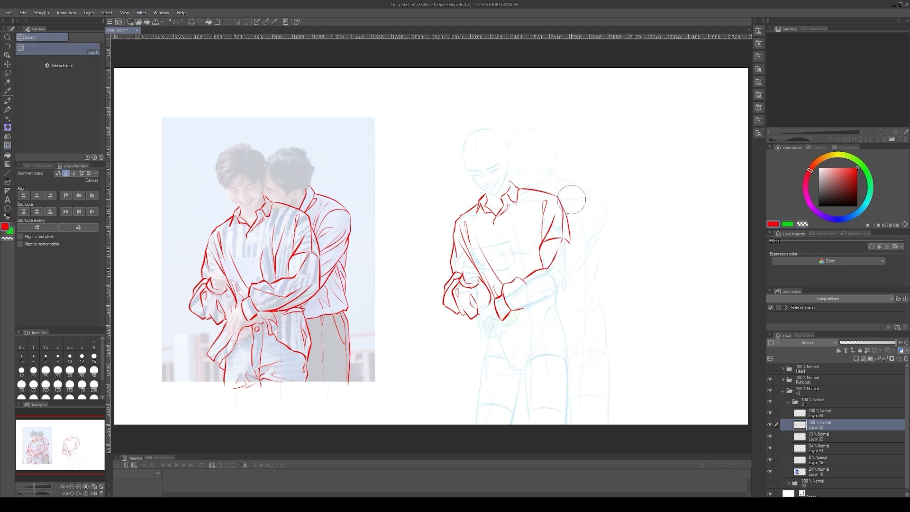
key("p")
mouse_move(572, 276)
left_mouse_down()
mouse_move(519, 309)
mouse_move(534, 292)
mouse_move(516, 294)
left_mouse_up()
key("ctrl+z")
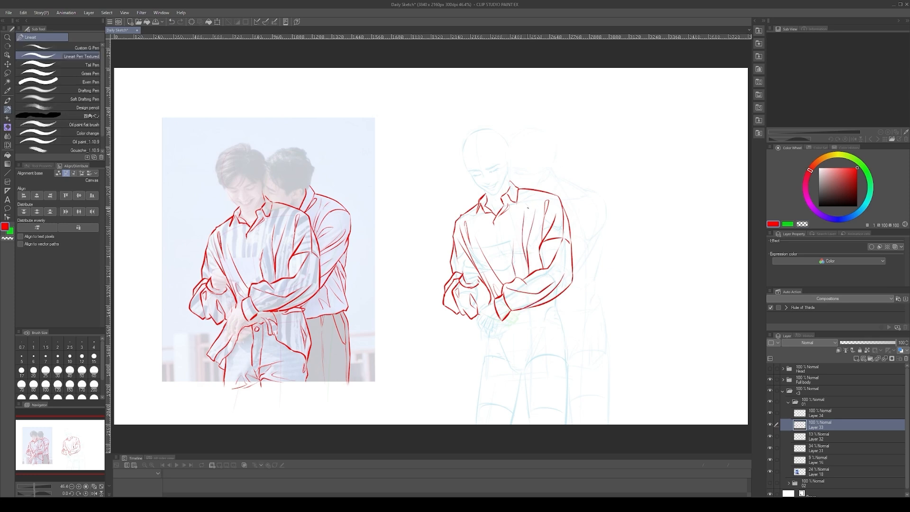
Refine the finished sleeve and shoulder lines of the front figure's shirt with erasing and the Liquify tool
key("j")
key("p")
key("c")
key("c")
key("c")
key("j")
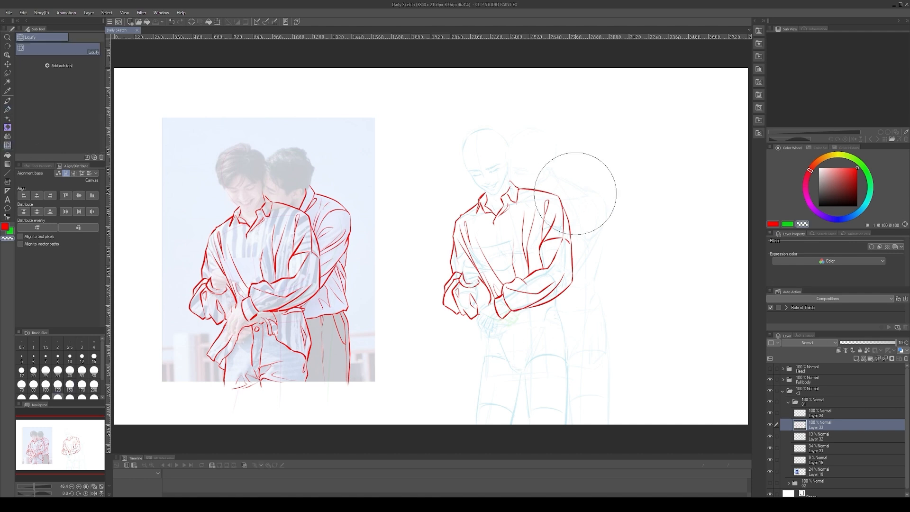
key("p")
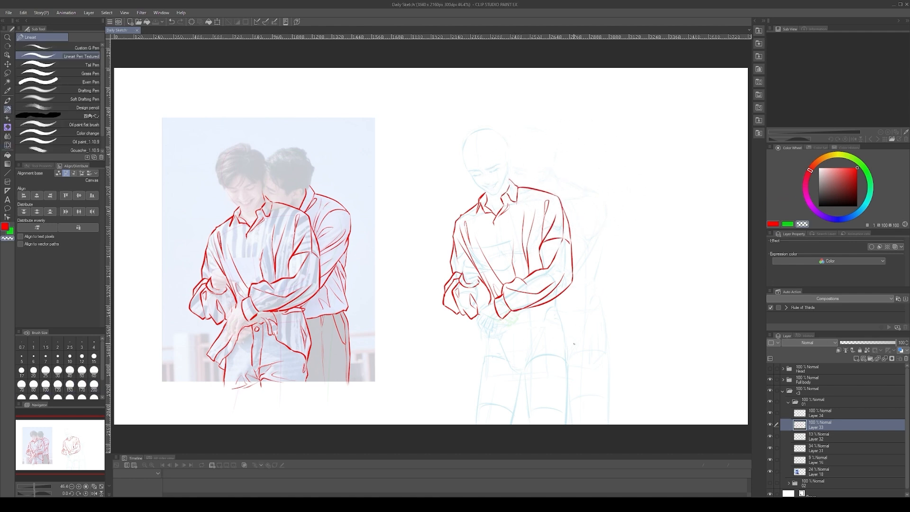
Draw the trouser fly with two vertical lines from the waist to the crotch
mouse_move(512, 320)
left_mouse_down()
mouse_move(558, 316)
mouse_move(513, 351)
left_mouse_up()
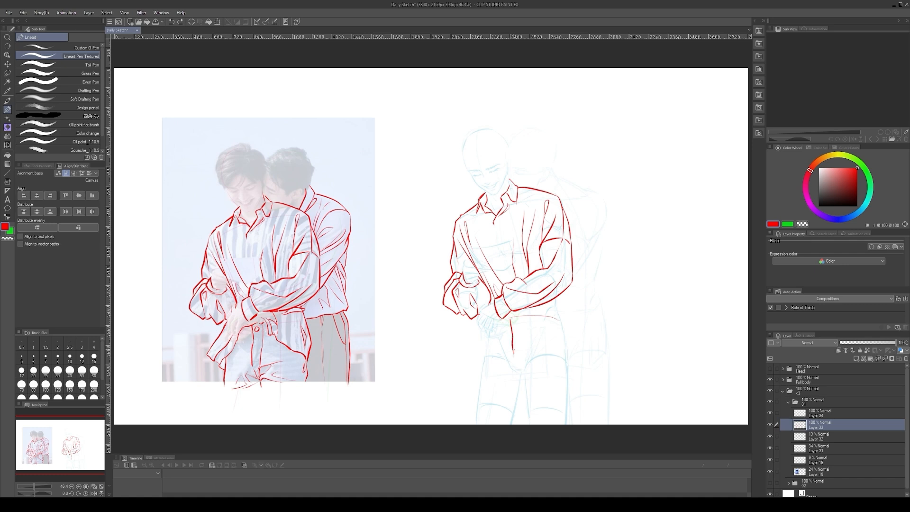
left_click_drag(522, 319, 521, 371)
left_click_drag(514, 321, 515, 363)
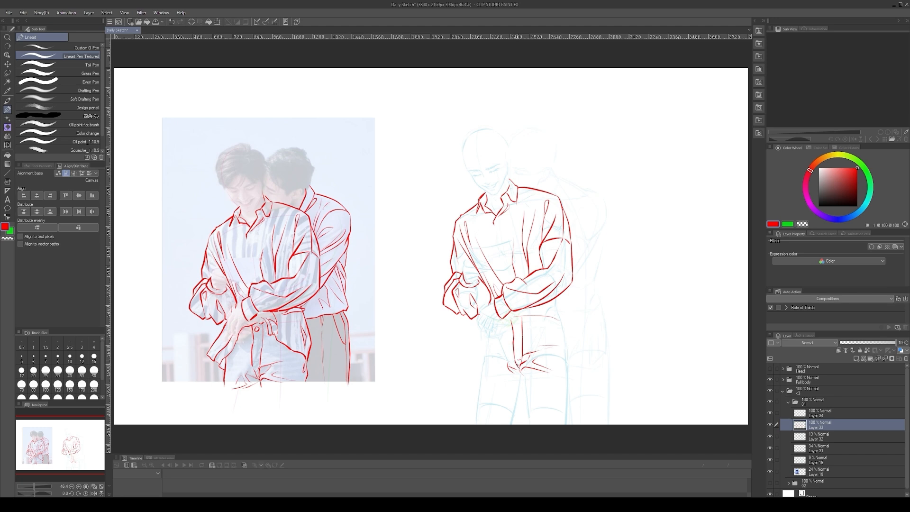
key("ctrl+z")
Draw the inner and outer lines of one trouser leg, add crotch folds and save the file
mouse_move(525, 352)
left_mouse_down()
mouse_move(525, 367)
mouse_move(548, 356)
mouse_move(527, 424)
left_mouse_up()
left_click_drag(566, 372, 568, 429)
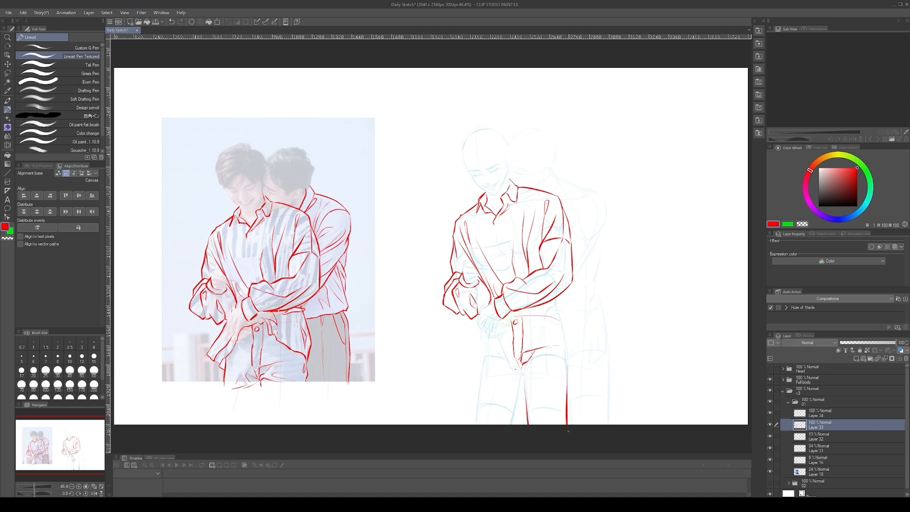
mouse_move(521, 365)
left_mouse_down()
mouse_move(524, 380)
mouse_move(550, 367)
left_mouse_up()
key("ctrl+z")
key("ctrl+s")
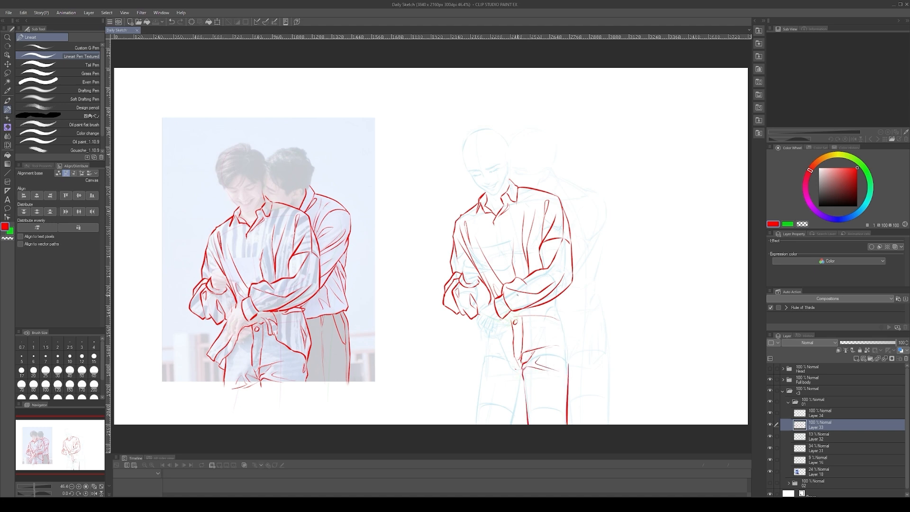
Draw the other trouser leg with its crotch folds and extend both outer edges up to the hips
left_click_drag(481, 363, 476, 425)
mouse_move(522, 377)
left_mouse_down()
mouse_move(512, 425)
mouse_move(508, 387)
left_mouse_up()
key("ctrl+z")
left_click_drag(507, 365, 516, 360)
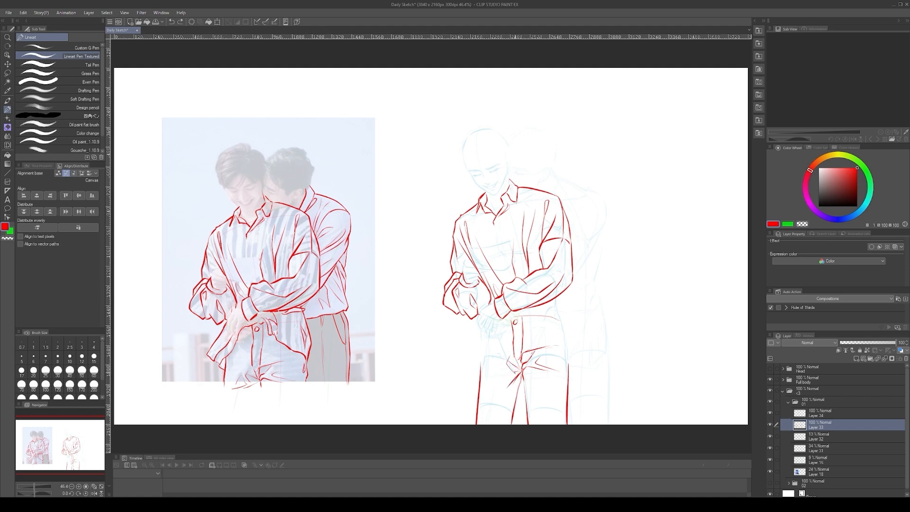
key("ctrl+z")
left_click_drag(565, 338, 569, 370)
key("c")
key("c")
left_click_drag(486, 333, 480, 388)
left_click_drag(484, 349, 478, 401)
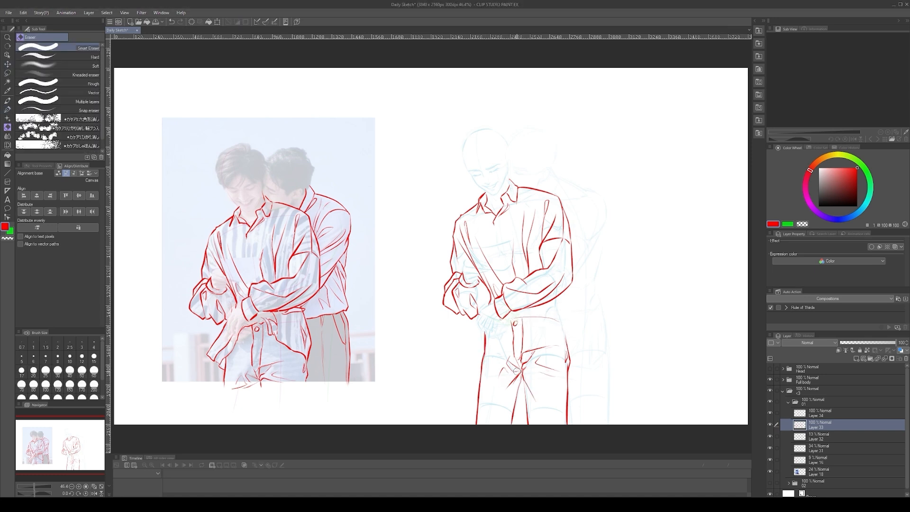
Add tension folds radiating from the crotch across both trouser thighs, reworking the inner leg line
left_click_drag(518, 370, 493, 383)
key("ctrl+z")
left_click_drag(520, 387, 511, 423)
key("ctrl+z")
key("c")
key("c")
key("ctrl+z")
left_click_drag(529, 373, 548, 396)
key("ctrl+z")
left_click_drag(537, 343, 556, 342)
key("ctrl+z")
Redraw the fly line and erase the excess along the trouser waistband
left_click_drag(525, 317, 521, 363)
key("c")
left_click_drag(560, 321, 515, 320)
key("c")
Draw the loose shirt tail hanging over the hip beside the hands and adjust its shape with Liquify
mouse_move(511, 320)
left_mouse_down()
mouse_move(523, 315)
mouse_move(501, 323)
mouse_move(475, 362)
mouse_move(466, 358)
left_mouse_up()
key("ctrl+z")
left_click_drag(486, 326, 466, 358)
mouse_move(484, 317)
left_mouse_down()
mouse_move(458, 357)
mouse_move(484, 313)
left_mouse_up()
key("ctrl+z")
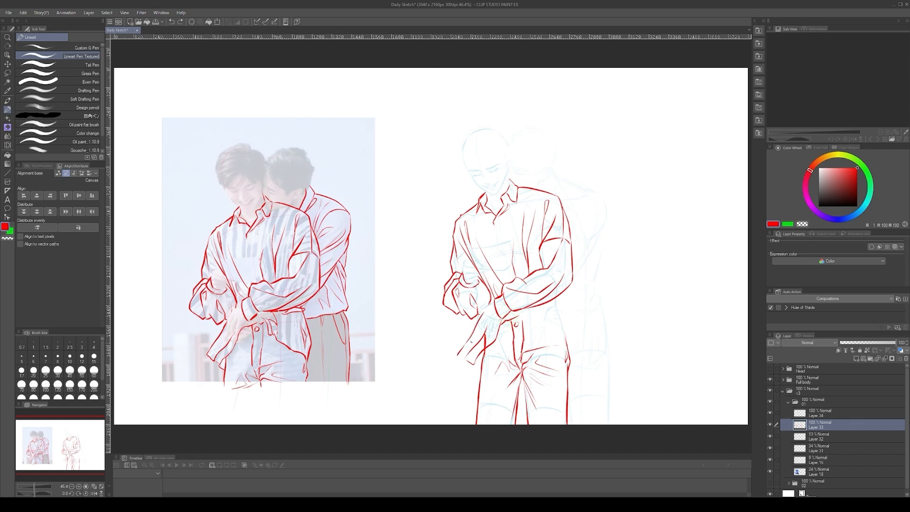
key("ctrl+z")
key("j")
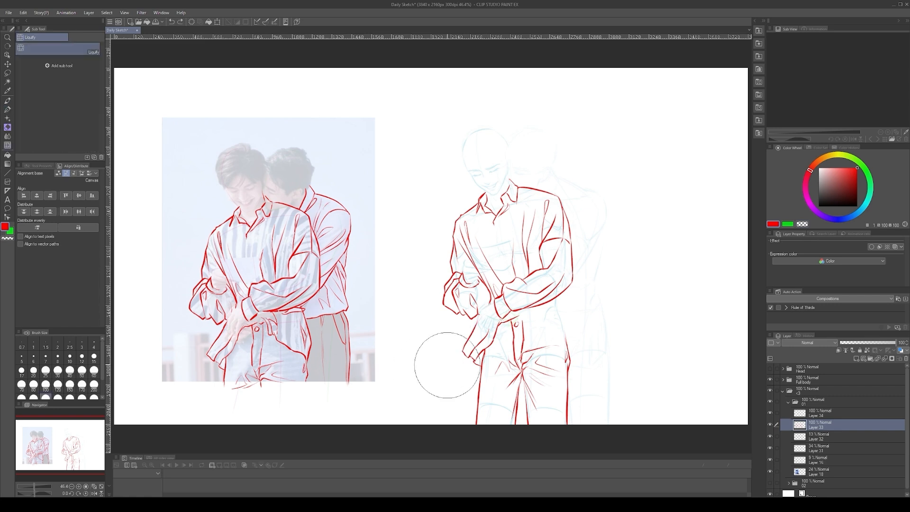
key("p")
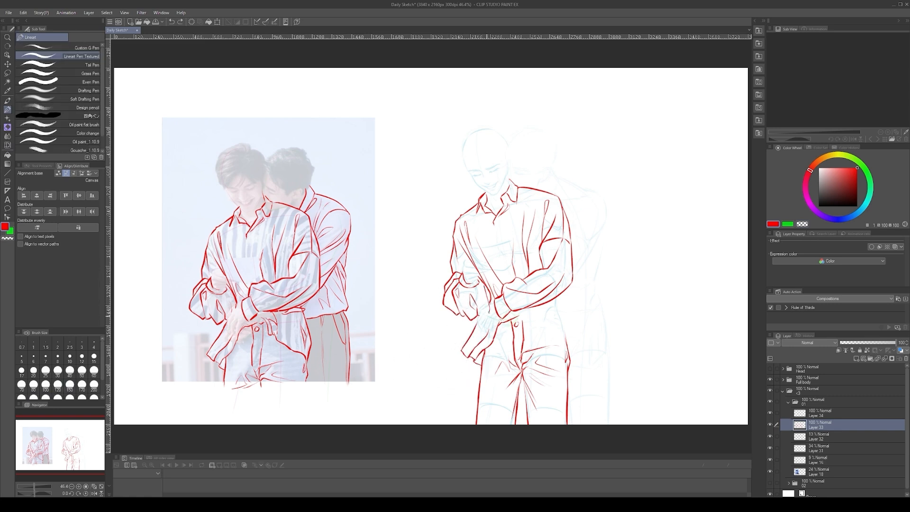
key("ctrl+z")
Clean up the hanging shirt tail and draw its upper edge and the fabric below the forearm
key("c")
key("c")
left_click_drag(481, 320, 469, 338)
left_click_drag(493, 300, 476, 325)
key("ctrl+z")
mouse_move(556, 297)
left_mouse_down()
mouse_move(568, 352)
mouse_move(516, 319)
left_mouse_up()
Draw the gathered shirt hem over the waistband, reposition the detail around the trouser button and save the file
key("e")
key("p")
key("c")
key("c")
key("c")
key("c")
key("m")
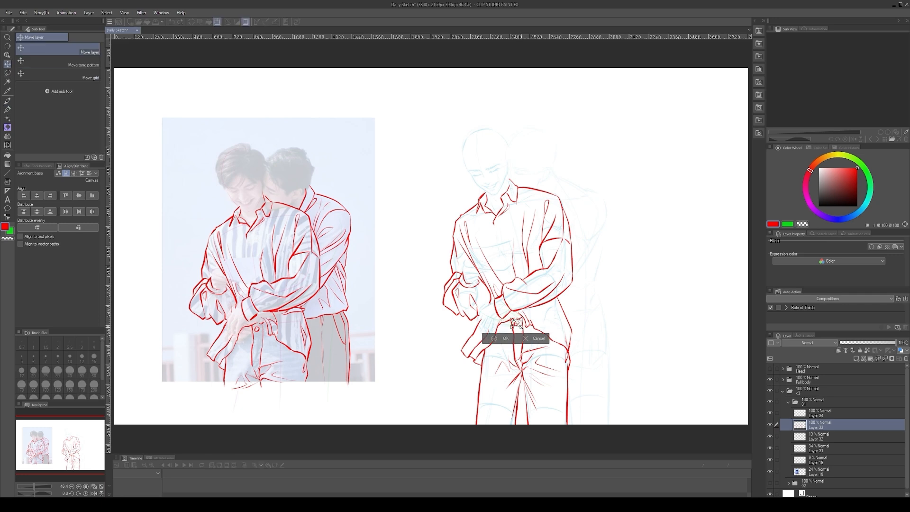
key("ctrl+d")
key("p")
key("ctrl+s")
Draw the shirt fabric billowing over the hip below the elbow, with its side edge and vertical folds
key("c")
key("c")
left_click_drag(569, 351, 569, 355)
key("p")
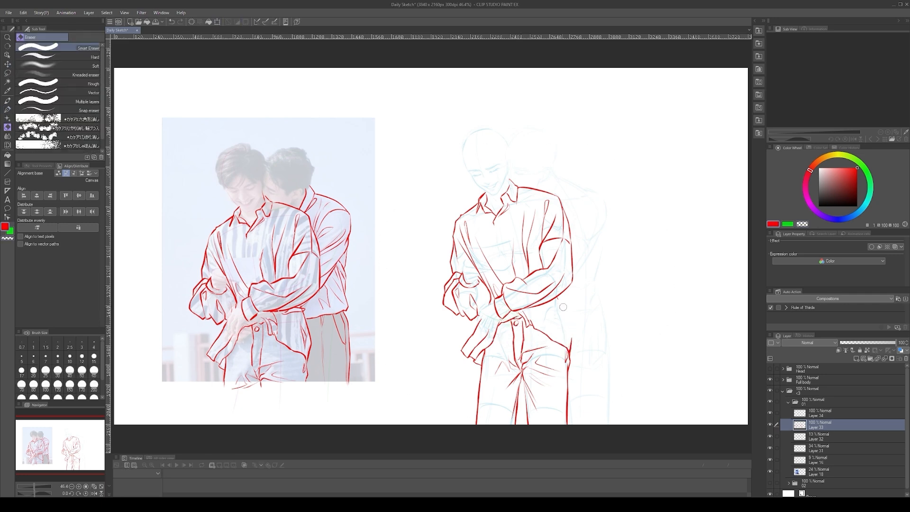
key("p")
left_click_drag(558, 297, 567, 340)
key("ctrl+z")
key("ctrl+z")
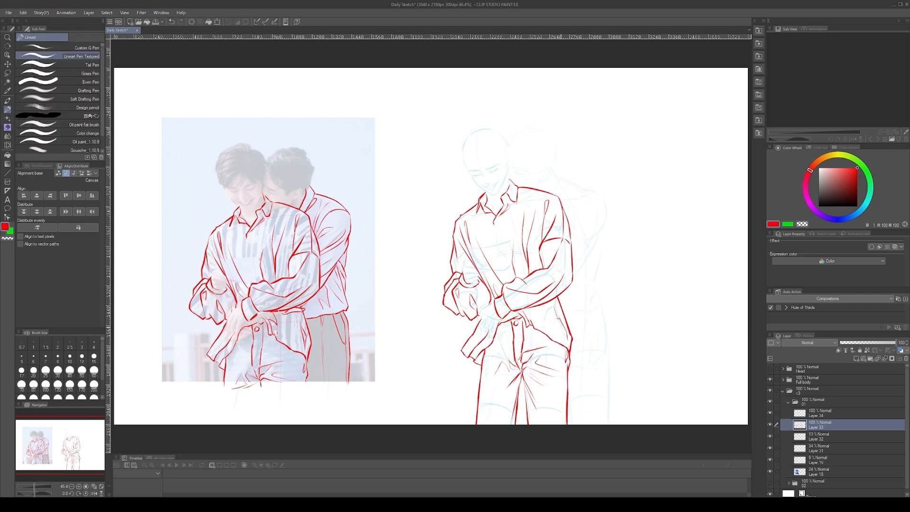
left_click_drag(555, 309, 567, 343)
key("ctrl+z")
key("ctrl+z")
Clean up the upper edge of the forearm sleeve and save the file
key("c")
left_click_drag(515, 279, 552, 264)
key("c")
key("ctrl+s")
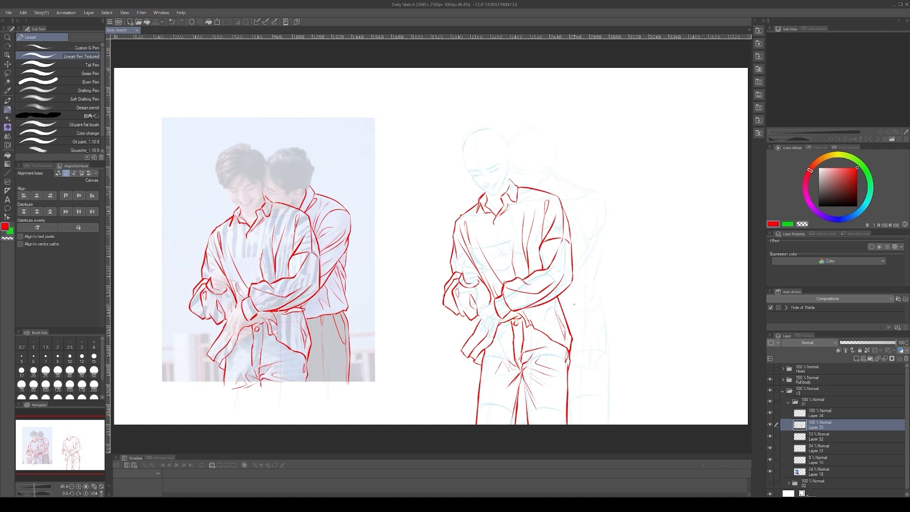
key("c")
key("c")
key("ctrl+z")
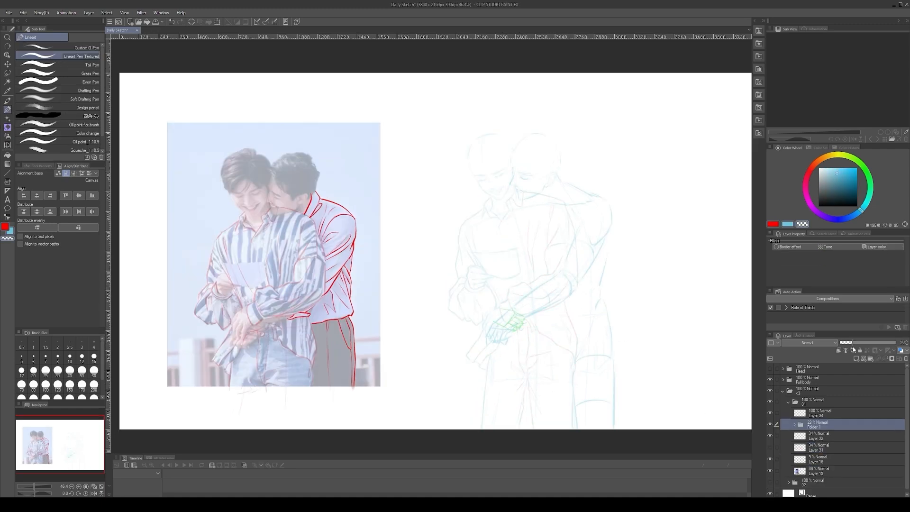
Draw the back figure's shirt collar and shoulder line in red
left_click_drag(556, 175, 556, 200)
key("c")
key("c")
left_click_drag(567, 181, 607, 200)
key("ctrl+z")
left_click_drag(567, 181, 613, 207)
key("ctrl+z")
key("ctrl+z")
mouse_move(569, 182)
left_mouse_down()
mouse_move(611, 223)
mouse_move(611, 236)
mouse_move(611, 228)
mouse_move(573, 274)
left_mouse_up()
key("ctrl+z")
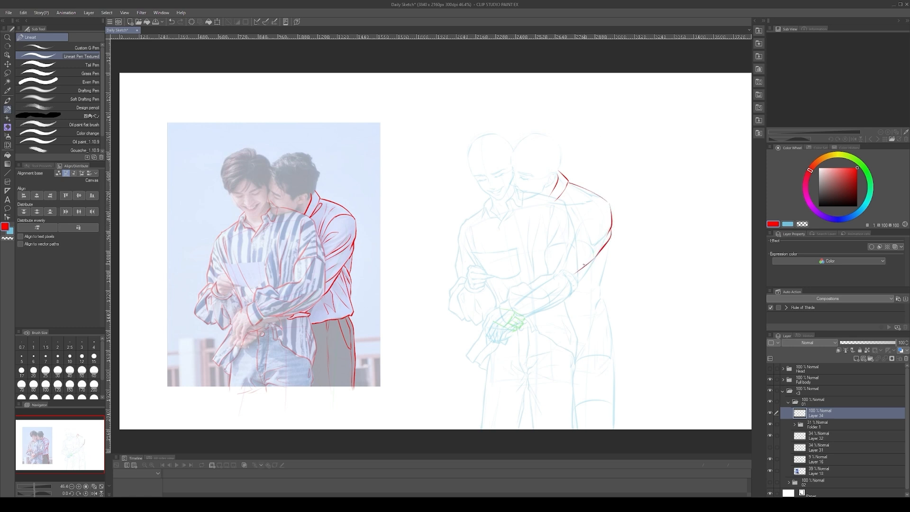
Draw the back figure's outer sleeve edge from the shoulder down to the front figure's elbow
key("ctrl+z")
mouse_move(611, 227)
left_mouse_down()
mouse_move(571, 274)
mouse_move(607, 246)
mouse_move(574, 285)
left_mouse_up()
key("ctrl+z")
key("ctrl+z")
left_click_drag(598, 257, 574, 286)
key("ctrl+z")
key("ctrl+z")
mouse_move(611, 229)
left_mouse_down()
mouse_move(598, 262)
mouse_move(572, 272)
mouse_move(571, 286)
left_mouse_up()
key("ctrl+z")
key("ctrl+z")
Draw the armhole line and diagonal folds on the back figure's upper sleeve, and smooth the shoulder with Liquify
mouse_move(579, 227)
left_mouse_down()
mouse_move(598, 218)
mouse_move(577, 231)
left_mouse_up()
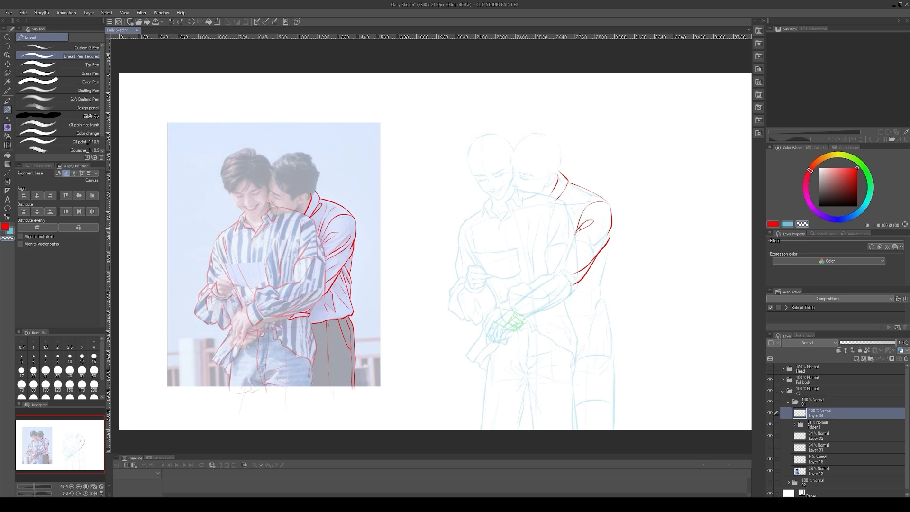
mouse_move(577, 232)
left_mouse_down()
mouse_move(586, 215)
mouse_move(591, 222)
left_mouse_up()
left_click_drag(608, 225, 572, 251)
key("ctrl+z")
key("ctrl+z")
key("ctrl+z")
key("ctrl+z")
left_click_drag(608, 222, 567, 252)
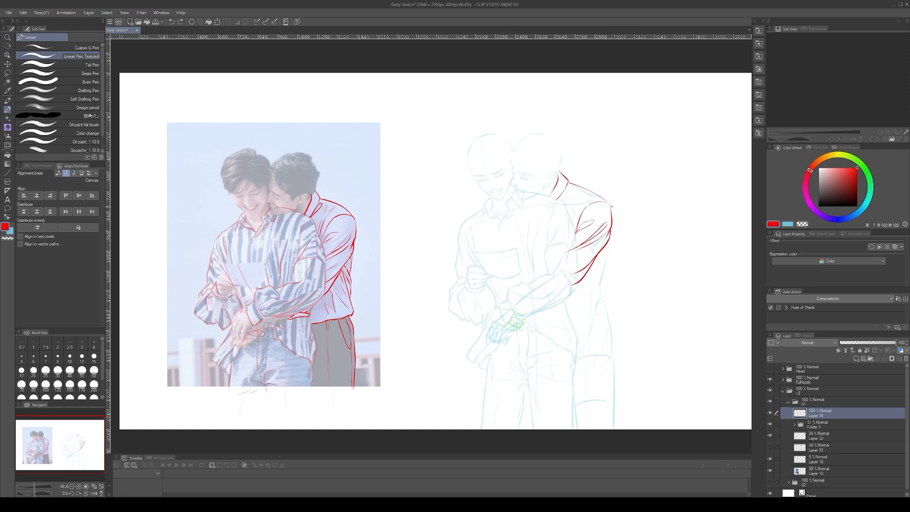
key("j")
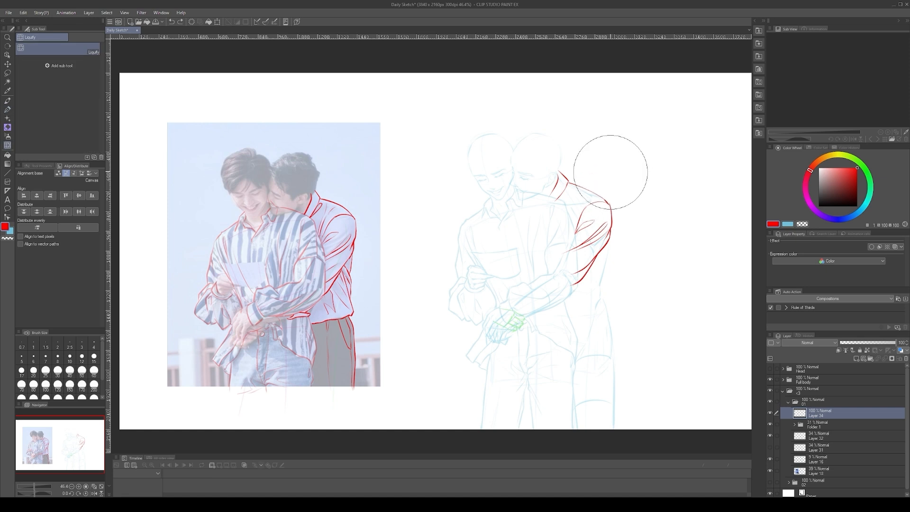
key("p")
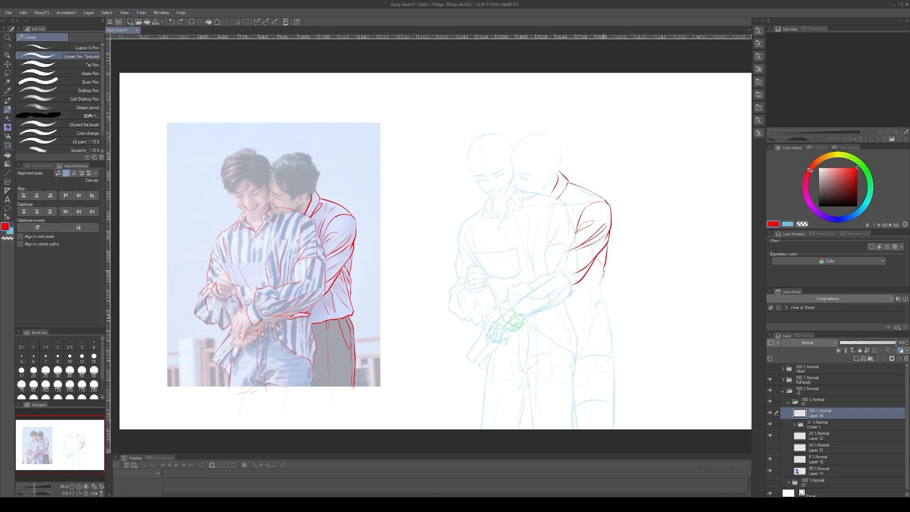
Draw the side of the back figure's shirt from the elbow down to the waist, ending at the hem
left_click_drag(603, 271, 602, 292)
mouse_move(595, 270)
left_mouse_down()
mouse_move(609, 314)
mouse_move(608, 305)
left_mouse_up()
key("ctrl+z")
key("ctrl+z")
left_click_drag(609, 302, 608, 307)
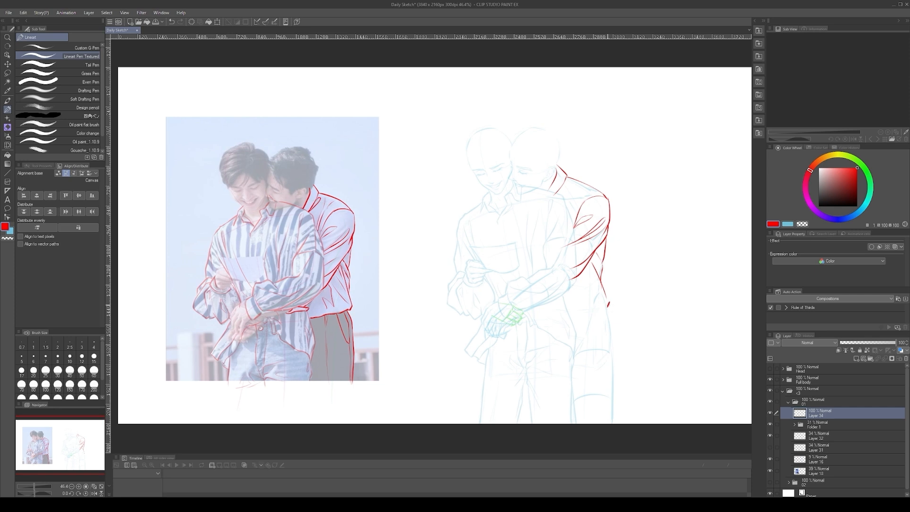
key("ctrl+z")
mouse_move(599, 276)
left_mouse_down()
mouse_move(608, 300)
mouse_move(567, 314)
mouse_move(615, 340)
left_mouse_up()
key("ctrl+z")
Draw the outer edge of the back figure's trousers from the shirt hem down to the canvas edge
left_click_drag(607, 302, 615, 406)
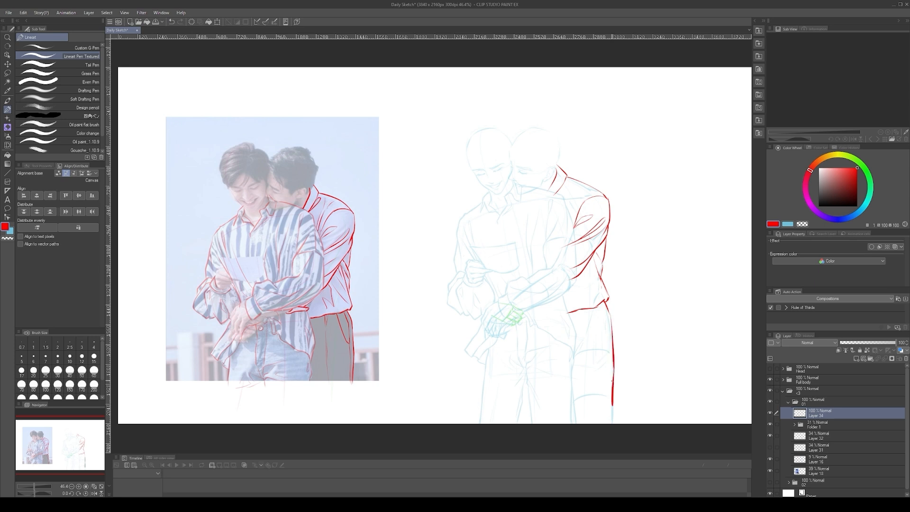
key("ctrl+z")
left_click_drag(615, 351, 614, 423)
left_click_drag(606, 302, 612, 414)
key("ctrl+z")
key("ctrl+z")
key("ctrl+z")
key("ctrl+z")
left_click_drag(615, 407, 613, 422)
Draw the pocket opening on the back figure's trousers and try a long crease down the leg
key("c")
key("c")
left_click_drag(593, 309, 607, 347)
key("ctrl+z")
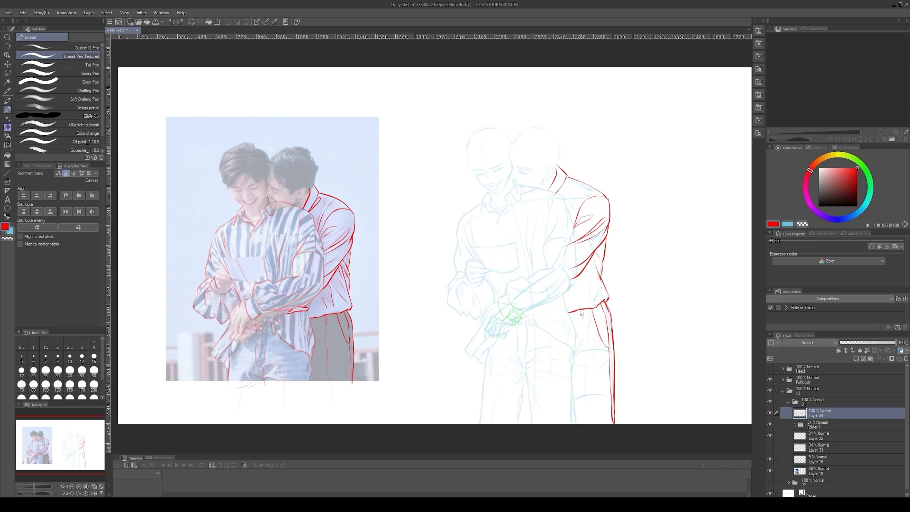
left_click_drag(581, 313, 587, 422)
key("ctrl+z")
Add and tidy thin fold lines on the back figure's shirt under the arm, and save the file
key("c")
key("c")
left_click_drag(605, 255, 603, 283)
key("c")
key("c")
key("c")
key("c")
key("c")
key("c")
left_click_drag(595, 258, 603, 284)
key("c")
key("c")
key("c")
key("c")
key("c")
key("c")
key("c")
key("c")
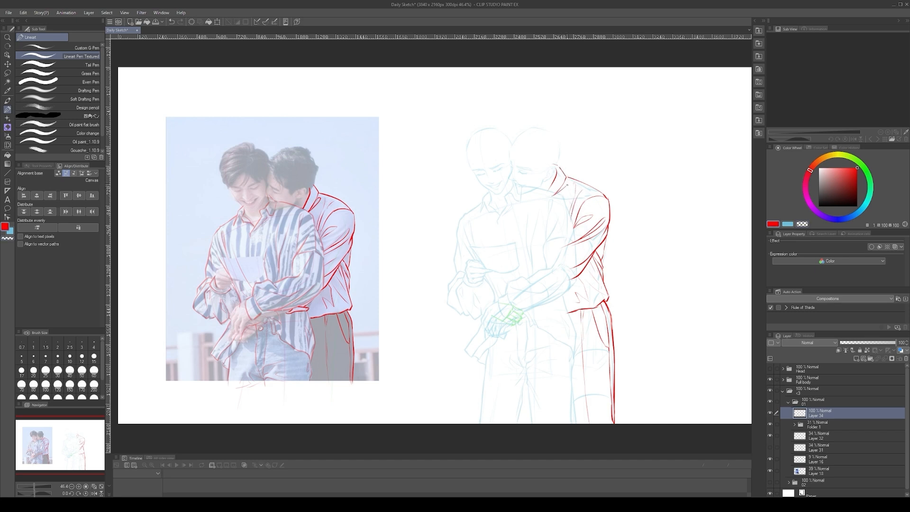
key("ctrl+s")
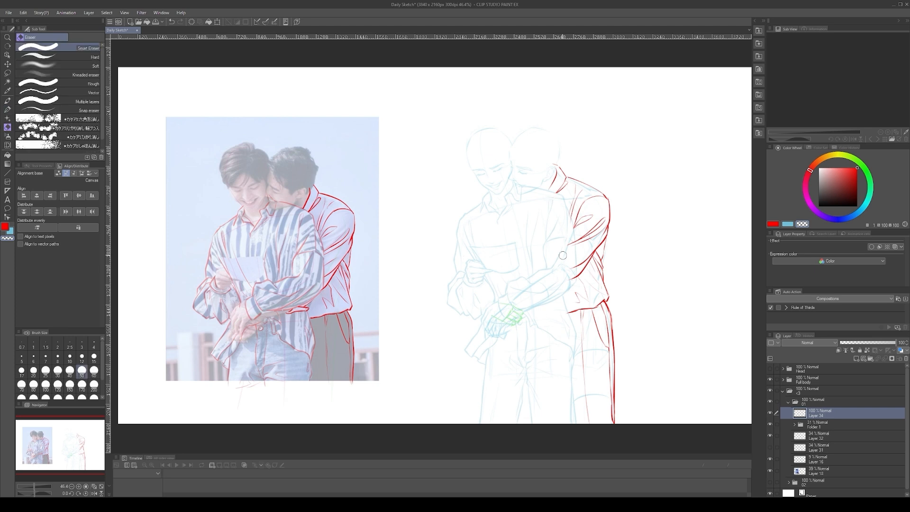
Draw the visible trouser edge of the back figure beside the front figure's leg, and try a line between the front figure's legs
left_click_drag(573, 424, 578, 346)
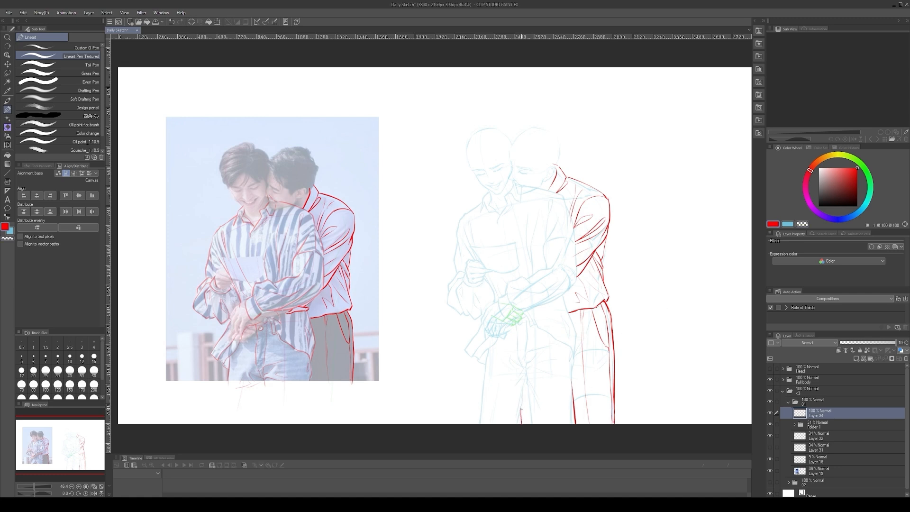
left_click_drag(515, 423, 529, 377)
key("ctrl+z")
mouse_move(533, 272)
left_mouse_down()
mouse_move(542, 299)
mouse_move(513, 410)
left_mouse_up()
left_click_drag(572, 370, 581, 423)
key("ctrl+z")
key("ctrl+z")
left_click_drag(575, 392, 580, 424)
key("ctrl+z")
left_click_drag(570, 364, 578, 410)
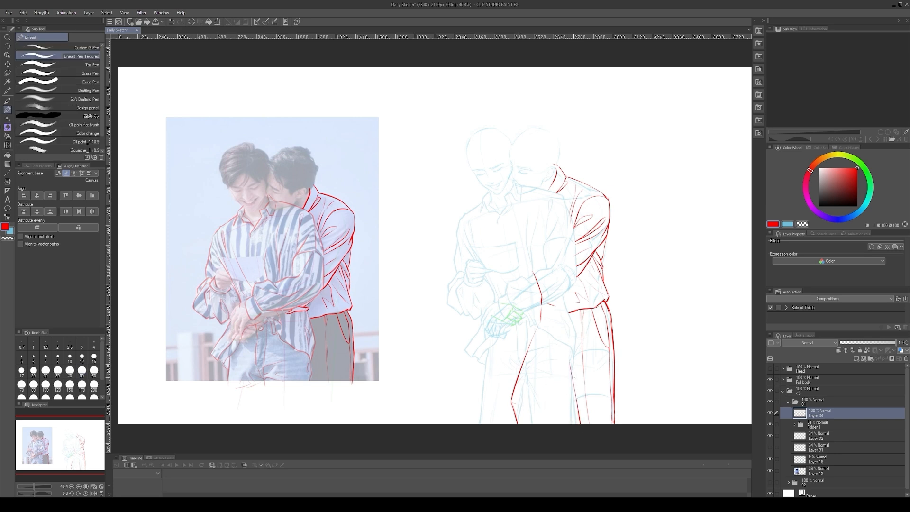
key("ctrl+z")
left_click_drag(560, 371, 546, 409)
key("ctrl+z")
key("ctrl+z")
mouse_move(571, 357)
left_mouse_down()
mouse_move(537, 413)
mouse_move(544, 399)
left_mouse_up()
key("ctrl+z")
key("ctrl+z")
left_click_drag(544, 401, 550, 423)
key("ctrl+z")
key("c")
key("c")
key("e")
left_click_drag(567, 360, 536, 414)
key("ctrl+z")
mouse_move(563, 364)
left_mouse_down()
mouse_move(520, 423)
mouse_move(539, 330)
mouse_move(530, 423)
left_mouse_up()
key("ctrl+z")
key("ctrl+z")
key("ctrl+z")
Draw the back figure's trouser line between the front figure's legs, erase its upper part, and save the file
key("e")
key("p")
key("ctrl+z")
left_click_drag(539, 327, 526, 424)
key("e")
mouse_move(539, 345)
left_mouse_down()
mouse_move(533, 268)
mouse_move(532, 384)
left_mouse_up()
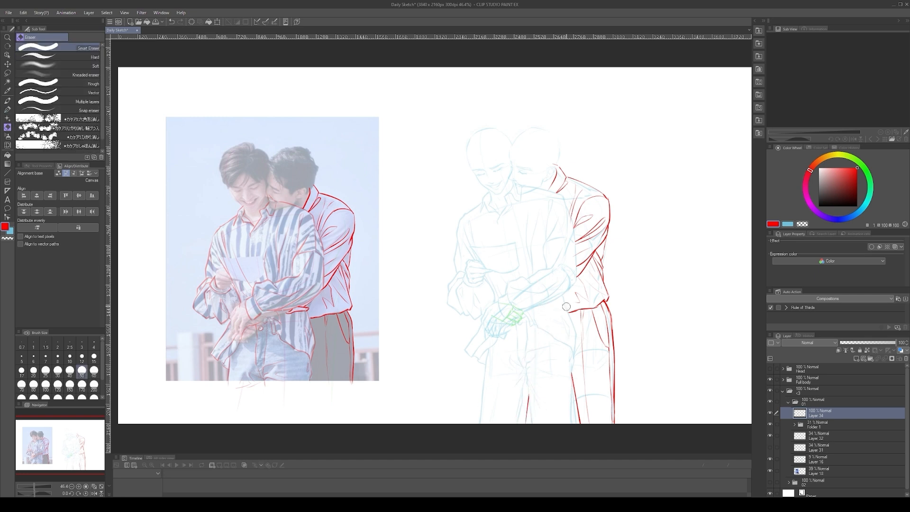
key("ctrl+s")
Refine the back figure's collar and shoulder line, and try a stroke across the neck
key("p")
left_click_drag(559, 165, 601, 190)
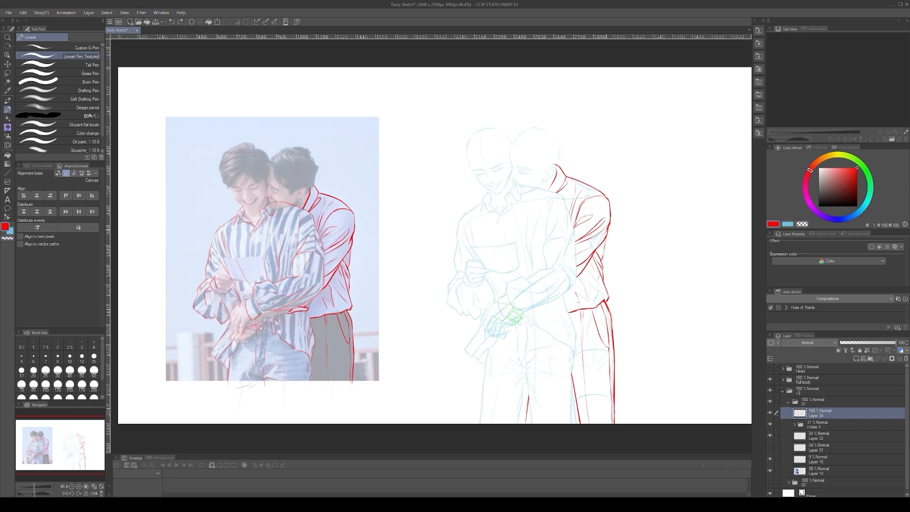
key("c")
left_click_drag(545, 195, 569, 183)
key("ctrl+z")
key("ctrl+z")
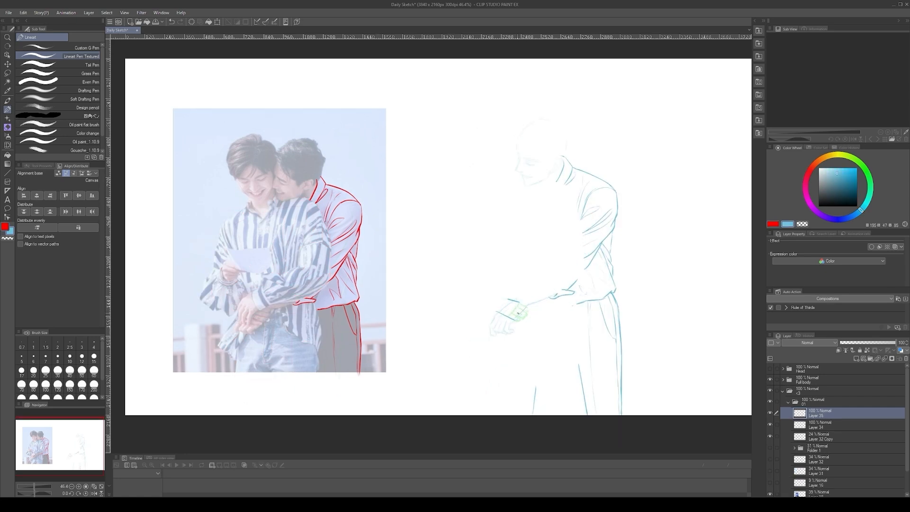
Draw clean finger and knuckle lines for the back figure's hand over the green sketch
mouse_move(519, 321)
left_mouse_down()
mouse_move(530, 301)
mouse_move(515, 314)
left_mouse_up()
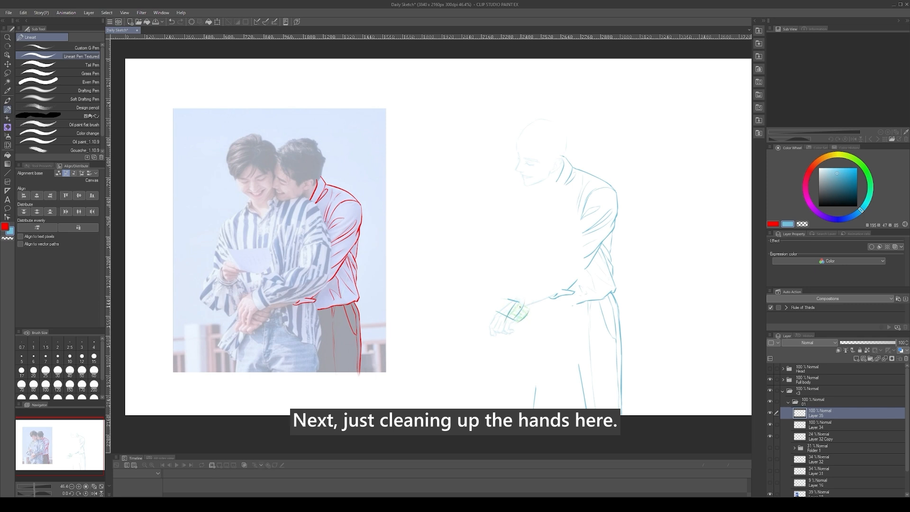
left_click_drag(512, 317, 520, 321)
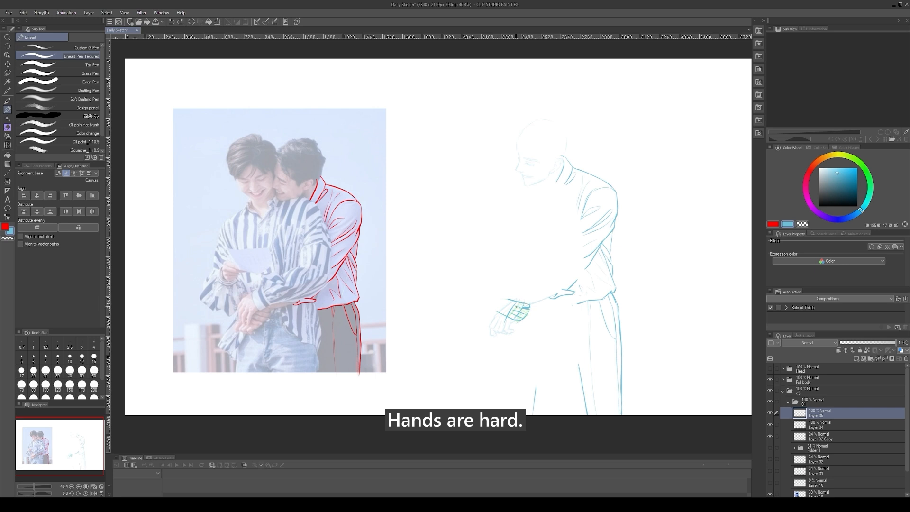
left_click_drag(519, 306, 527, 313)
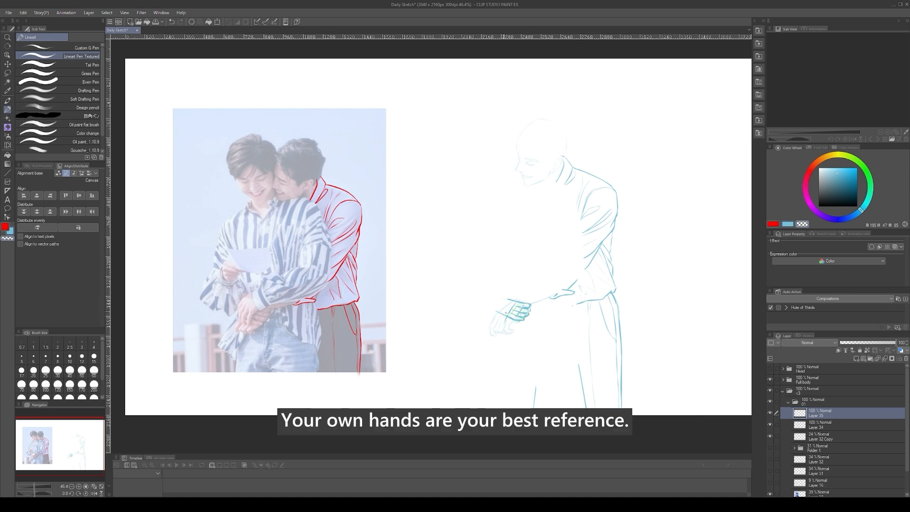
key("c")
key("c")
left_click_drag(516, 305, 509, 320)
key("c")
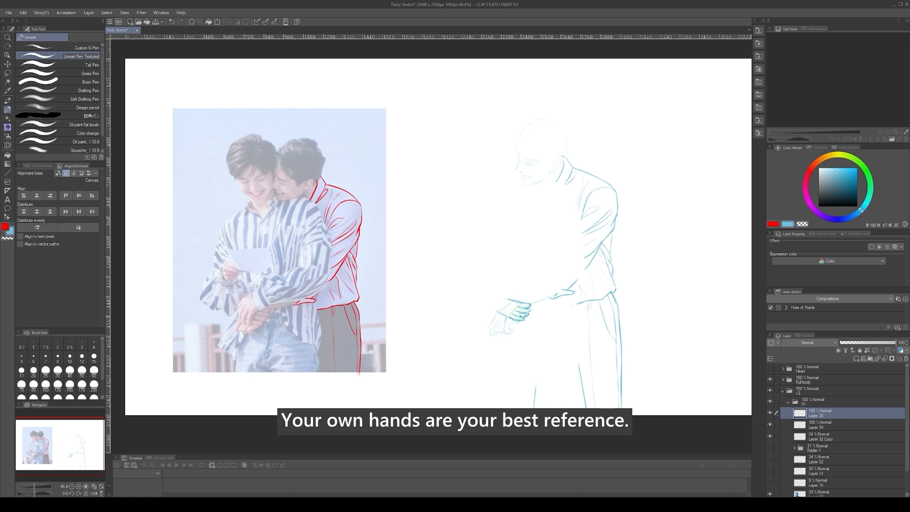
Clear the clean lines drawn over the back figure's hand
key("c")
key("c")
key("ctrl+z")
key("c")
key("c")
key("c")
key("c")
key("Delete")
key("e")
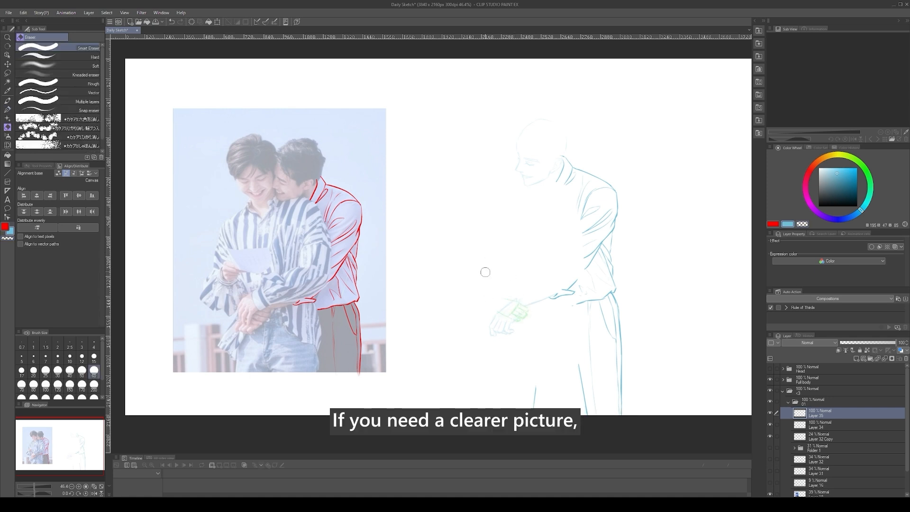
Redraw the back figure's hand with curled fingers over the green sketch and clear the selection
key("p")
mouse_move(494, 311)
left_mouse_down()
mouse_move(518, 319)
mouse_move(513, 308)
mouse_move(526, 309)
mouse_move(513, 304)
mouse_move(529, 292)
left_mouse_up()
key("c")
key("c")
key("m")
key("ctrl+z")
key("p")
key("ctrl+d")
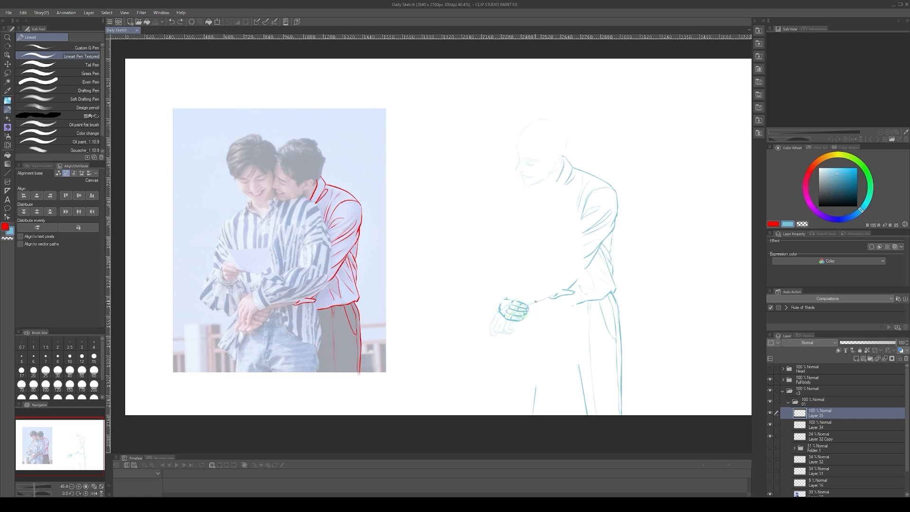
key("ctrl+t")
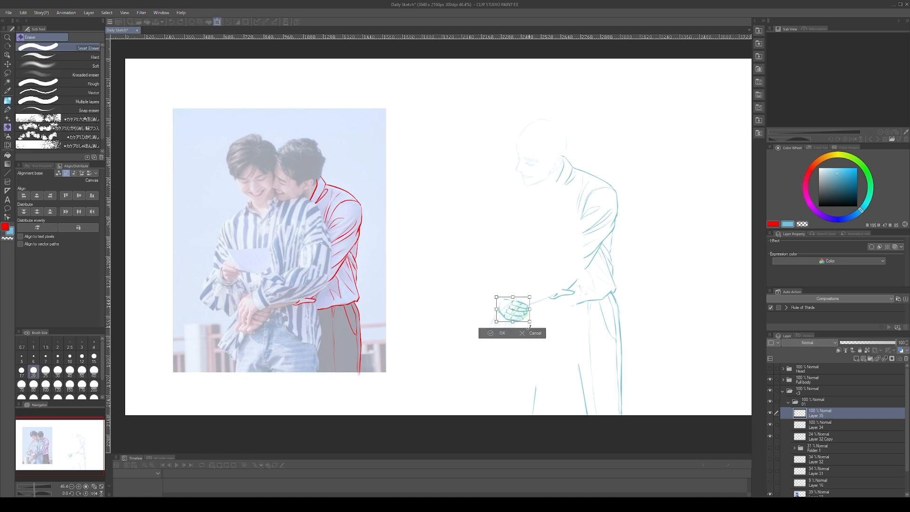
key("Escape")
key("k")
key("p")
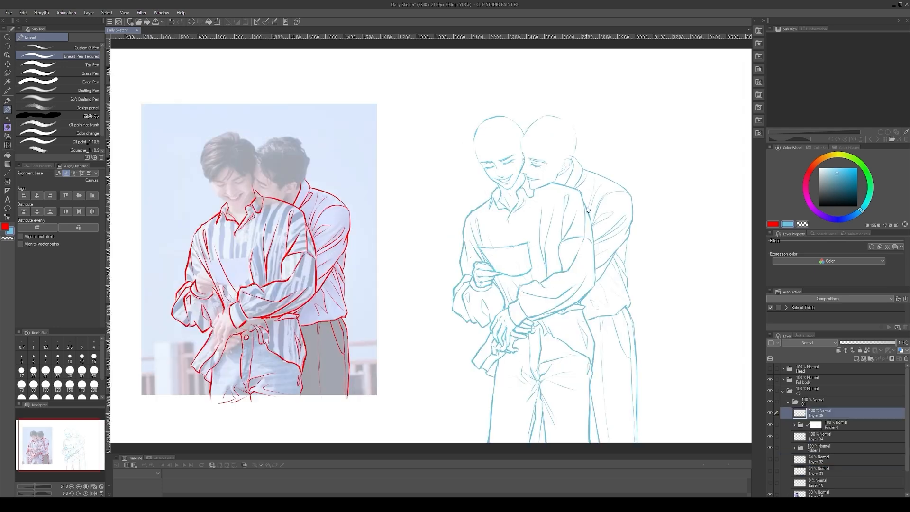
Sketch single red strands from the parting over the front figure's forehead to map the hair flow
left_click_drag(495, 135, 488, 159)
mouse_move(512, 128)
left_mouse_down()
mouse_move(495, 152)
mouse_move(503, 158)
left_mouse_up()
left_click_drag(484, 138, 480, 166)
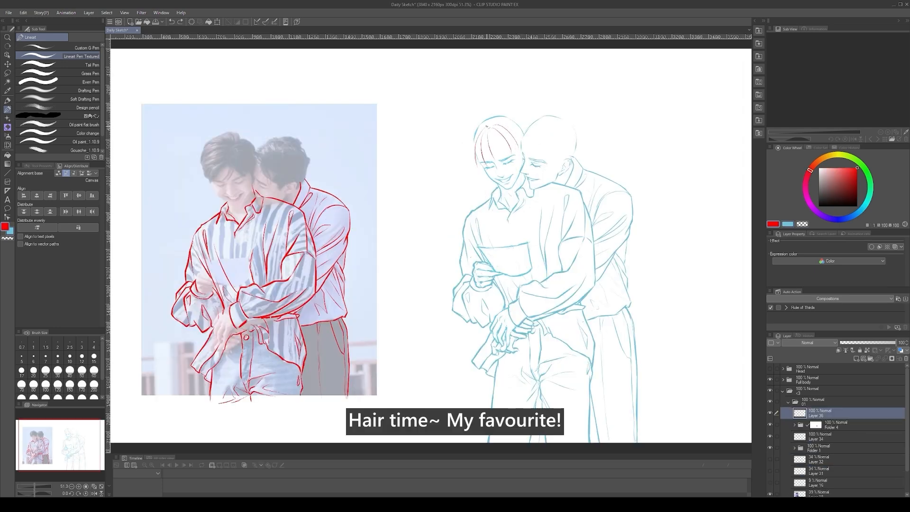
mouse_move(489, 122)
left_mouse_down()
mouse_move(471, 170)
mouse_move(525, 135)
mouse_move(471, 164)
left_mouse_up()
key("ctrl+z")
mouse_move(476, 146)
left_mouse_down()
mouse_move(483, 172)
mouse_move(495, 163)
left_mouse_up()
key("ctrl+z")
left_click_drag(481, 133, 486, 171)
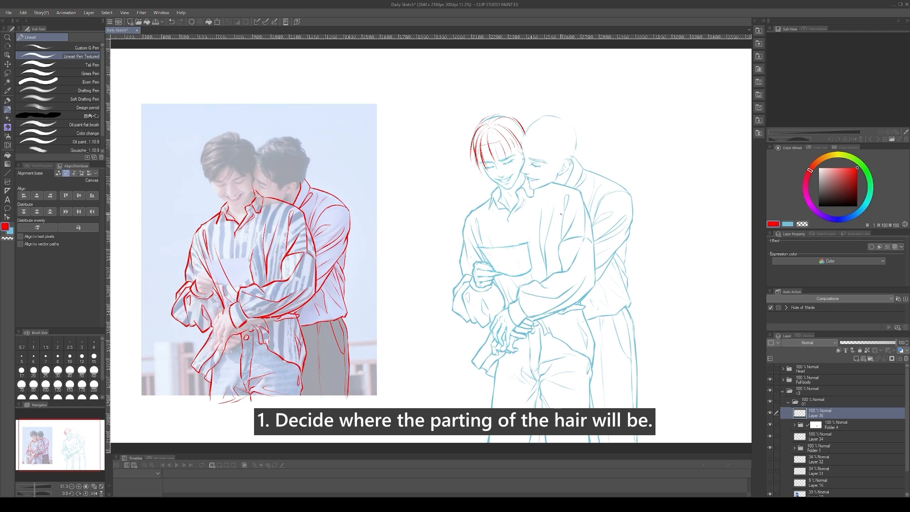
Sketch single red strands from the parting over the back figure's forehead and temple
left_click_drag(544, 146, 552, 157)
left_click_drag(564, 160, 560, 170)
left_click_drag(551, 136, 556, 170)
left_click_drag(554, 134, 569, 157)
left_click_drag(539, 133, 532, 151)
mouse_move(551, 123)
left_mouse_down()
mouse_move(524, 131)
mouse_move(575, 130)
mouse_move(537, 117)
left_mouse_up()
key("ctrl+z")
mouse_move(576, 129)
left_mouse_down()
mouse_move(572, 161)
mouse_move(577, 147)
mouse_move(546, 155)
left_mouse_up()
key("ctrl+z")
left_click_drag(545, 143, 550, 165)
mouse_move(547, 130)
left_mouse_down()
mouse_move(526, 148)
mouse_move(531, 163)
mouse_move(563, 147)
left_mouse_up()
left_click_drag(569, 140, 572, 160)
Rough in the hair volume over the crown, back and front of the back figure's head
left_click_drag(540, 113, 554, 117)
mouse_move(561, 116)
left_mouse_down()
mouse_move(537, 116)
mouse_move(564, 116)
mouse_move(536, 116)
mouse_move(553, 127)
left_mouse_up()
left_click_drag(571, 118, 582, 152)
key("ctrl+z")
key("ctrl+z")
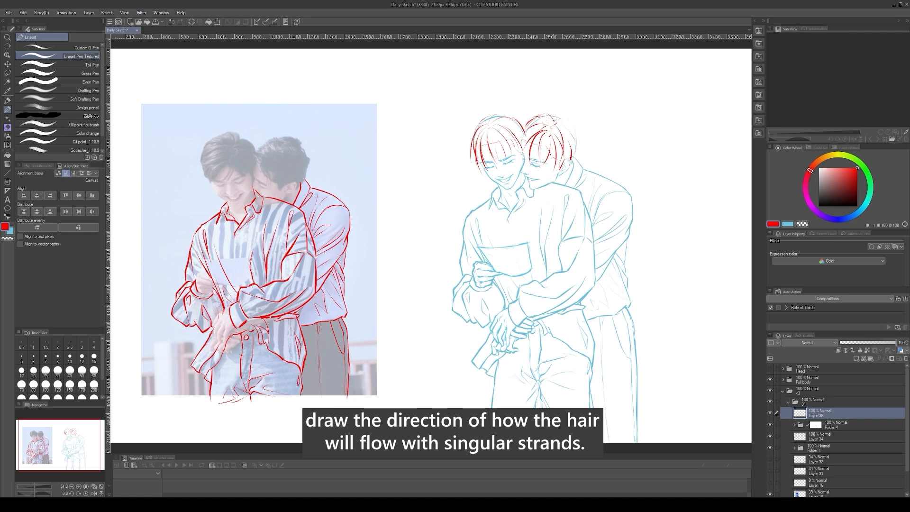
left_click_drag(529, 125, 519, 162)
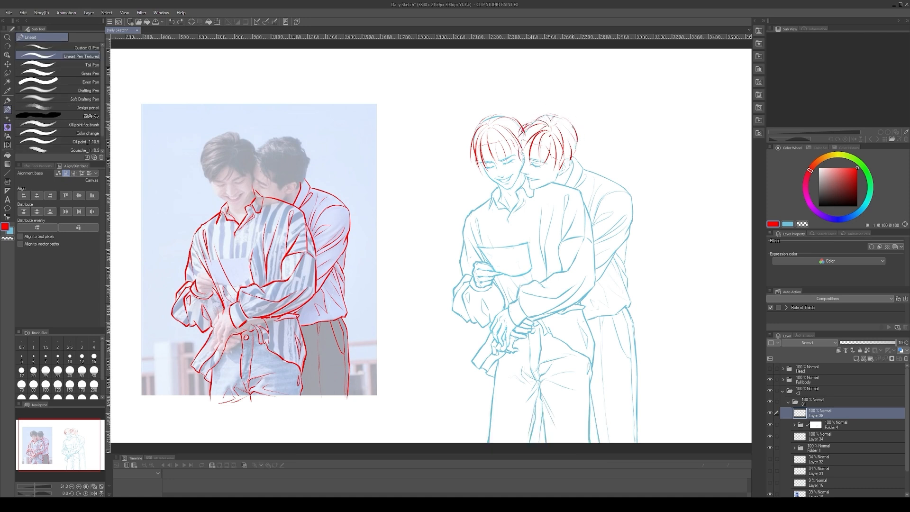
left_click_drag(574, 127, 575, 154)
key("ctrl+z")
Fade the rough hair layer to 14% opacity and add a new layer above it
left_click(847, 342)
left_click(856, 359)
scroll(587, 124, "up", 6)
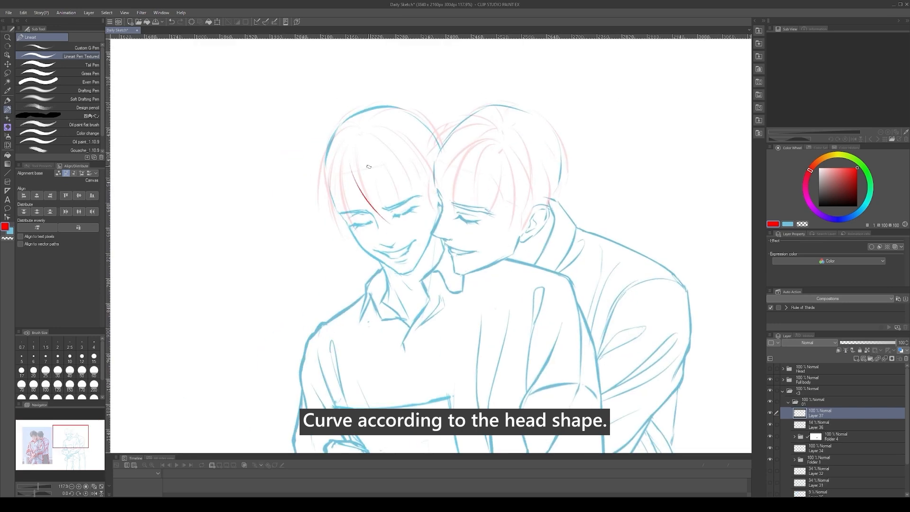
Draw curved fringe strands across the front figure's forehead, following the head shape
left_click_drag(353, 173, 389, 222)
mouse_move(371, 172)
left_mouse_down()
mouse_move(372, 197)
mouse_move(402, 221)
left_mouse_up()
left_click_drag(377, 151, 403, 217)
left_click_drag(398, 165, 419, 212)
left_click_drag(354, 160, 361, 223)
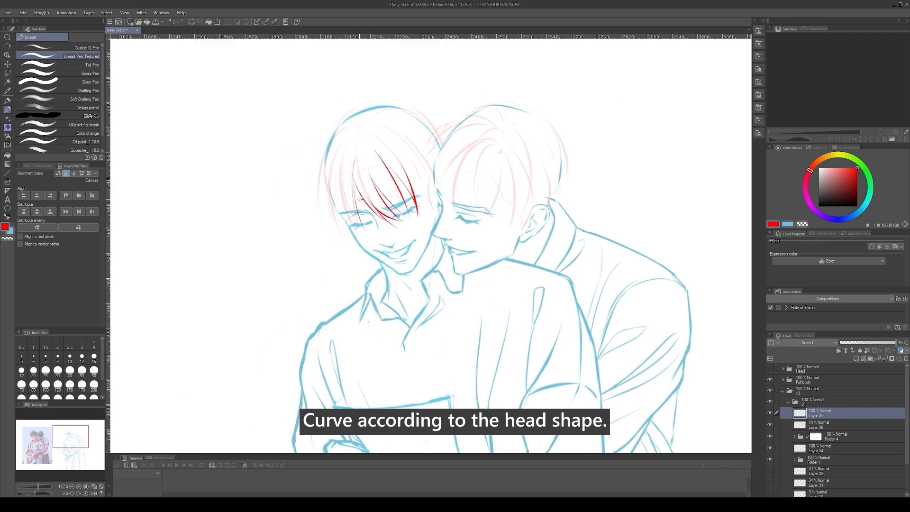
Draw the front figure's side hair strands and the outer hair edge around the temple
left_click_drag(342, 180, 355, 230)
key("ctrl+z")
left_click_drag(339, 164, 354, 244)
left_click_drag(328, 140, 319, 228)
key("ctrl+z")
key("ctrl+z")
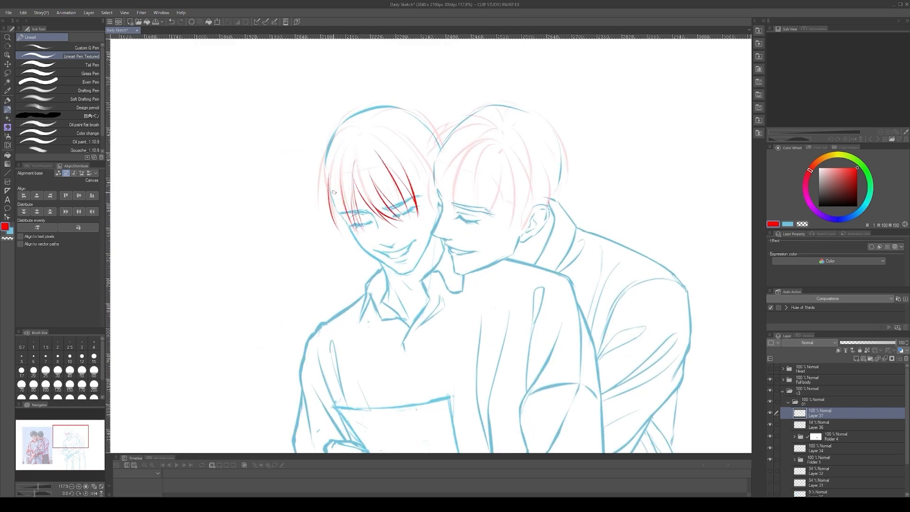
mouse_move(329, 190)
left_mouse_down()
mouse_move(354, 244)
mouse_move(341, 245)
left_mouse_up()
left_click_drag(327, 145, 319, 227)
left_click_drag(320, 171, 336, 234)
key("ctrl+z")
Lower the rough hair layer's opacity to 4%
left_click(820, 425)
left_click(843, 343)
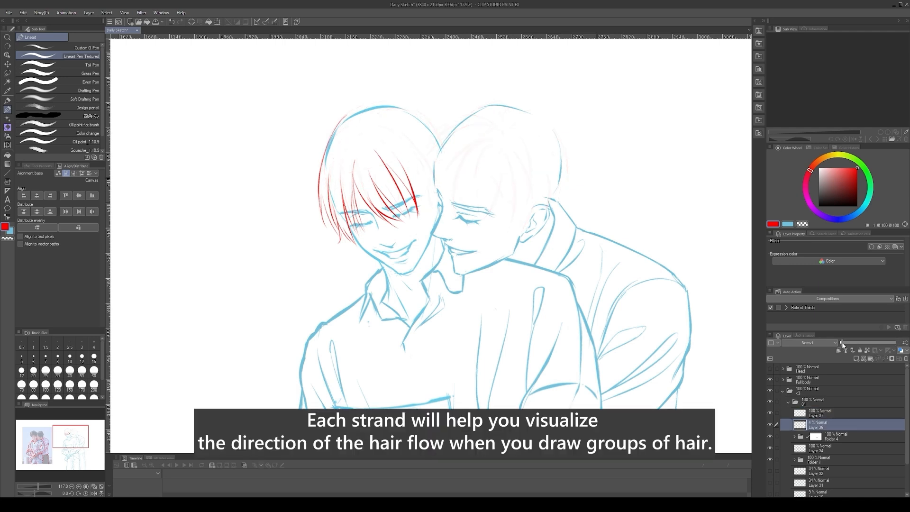
Select the hair line layer and refine the fringe strands over the middle of the front figure's forehead
left_click(819, 413)
mouse_move(383, 185)
left_mouse_down()
mouse_move(363, 172)
mouse_move(395, 187)
mouse_move(381, 198)
left_mouse_up()
key("p")
key("ctrl+z")
key("c")
key("c")
mouse_move(380, 159)
left_mouse_down()
mouse_move(390, 208)
mouse_move(362, 210)
left_mouse_up()
key("c")
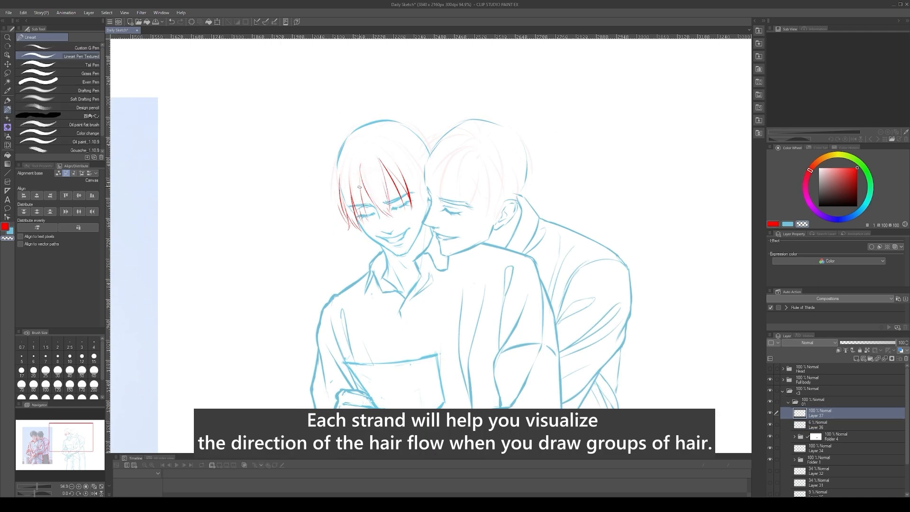
Rework the strands near the front figure's temple and erase the outermost side hair
key("c")
key("c")
key("ctrl+z")
key("c")
mouse_move(362, 166)
left_mouse_down()
mouse_move(363, 196)
mouse_move(339, 206)
left_mouse_up()
key("c")
key("e")
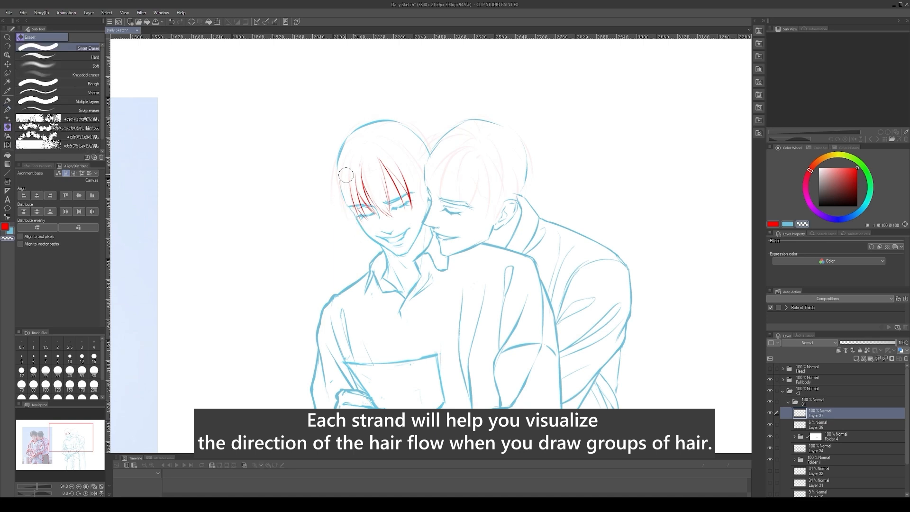
Redraw the outer fringe strand beside the front figure's eye and add a fine strand in the middle
key("p")
mouse_move(343, 163)
left_mouse_down()
mouse_move(363, 232)
mouse_move(359, 222)
left_mouse_up()
key("ctrl+z")
left_click_drag(379, 175, 389, 211)
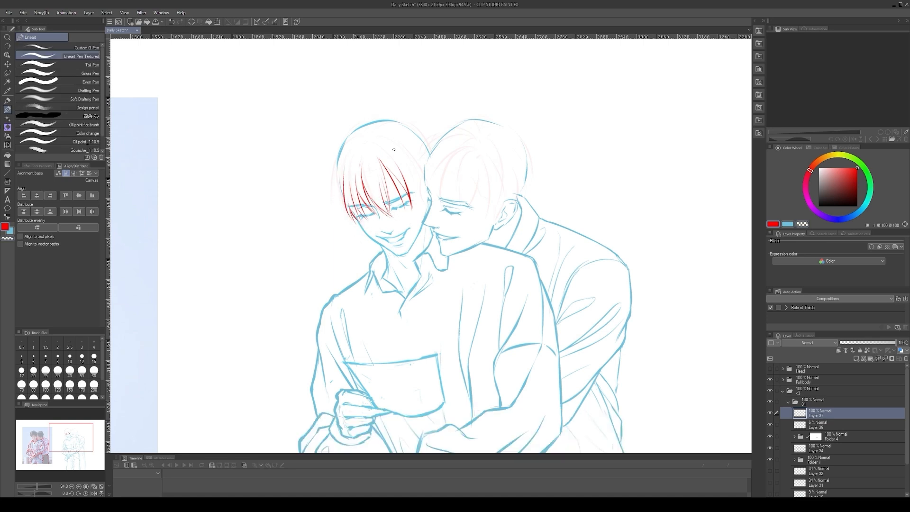
Draw a curved strand on the inner side of the front figure's fringe and outer strands beside the temple
left_click_drag(402, 143, 425, 187)
mouse_move(336, 183)
left_mouse_down()
mouse_move(349, 222)
mouse_move(345, 216)
left_mouse_up()
key("ctrl+z")
key("ctrl+z")
left_click_drag(336, 154, 340, 213)
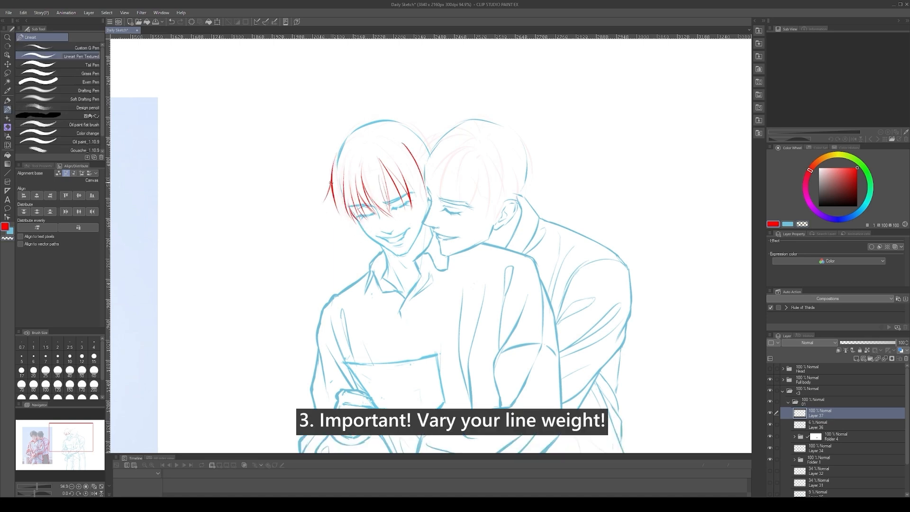
key("ctrl+z")
left_click_drag(332, 182, 325, 211)
Layer more curved strands across the front figure's fringe, running from the parting to the brows
left_click_drag(339, 166, 352, 222)
left_click_drag(383, 142, 411, 194)
left_click_drag(392, 162, 401, 206)
mouse_move(363, 137)
left_mouse_down()
mouse_move(372, 177)
mouse_move(394, 198)
left_mouse_up()
key("ctrl+z")
left_click_drag(365, 170, 400, 197)
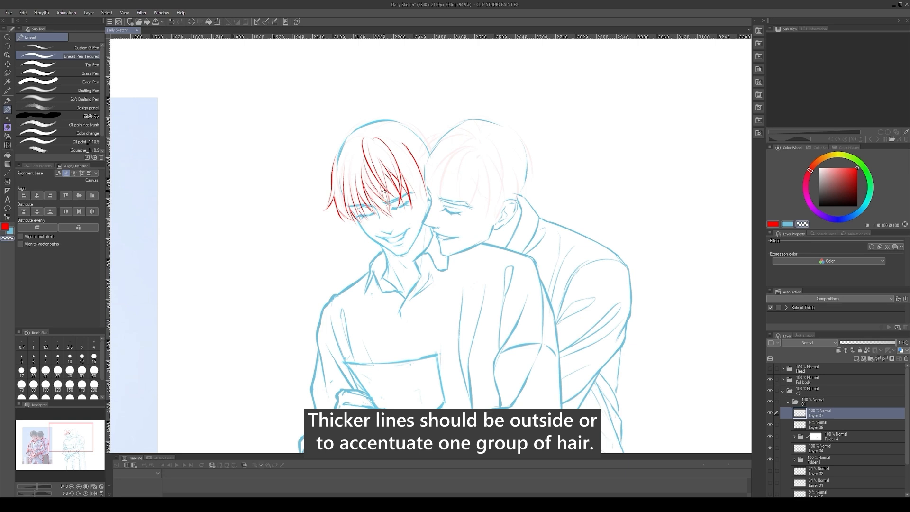
Draw a long outer side strand and thinner inner strands from the front figure's crown to the temple
left_click_drag(344, 137, 328, 195)
left_click_drag(353, 144, 339, 198)
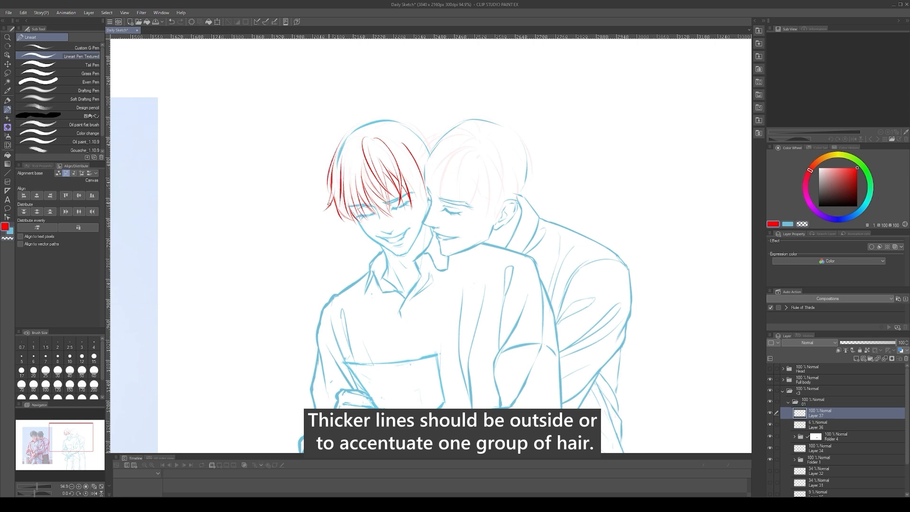
left_click_drag(361, 144, 348, 204)
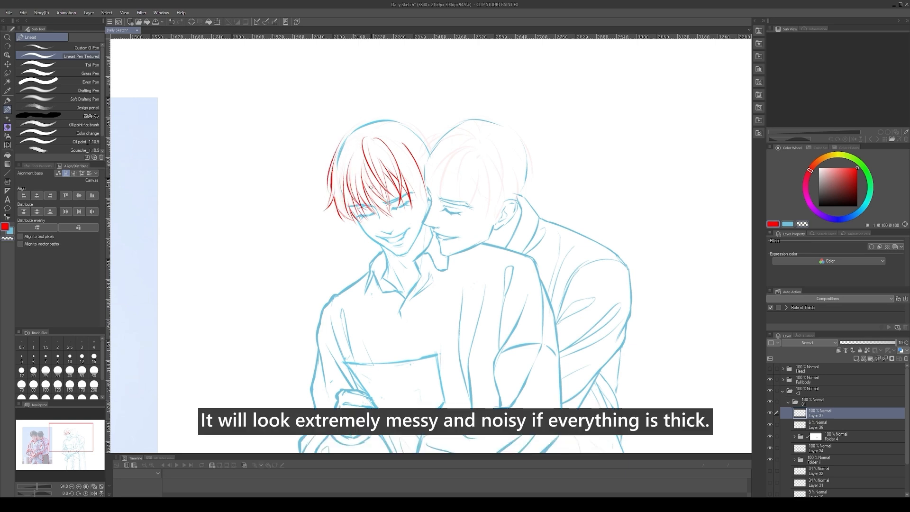
left_click_drag(353, 164, 343, 205)
key("ctrl+z")
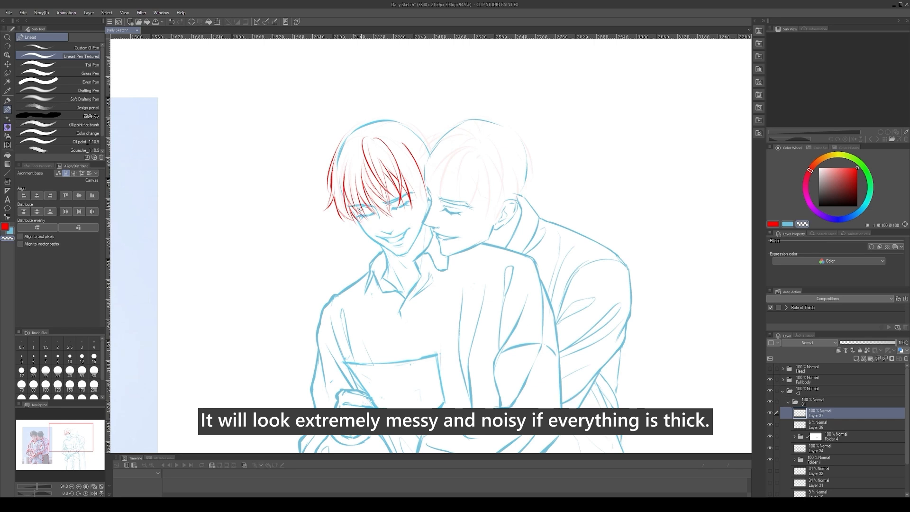
Rework the fine split ends of the front figure's fringe around the eye
key("ctrl+z")
key("c")
key("c")
mouse_move(362, 182)
left_mouse_down()
mouse_move(359, 216)
mouse_move(367, 221)
left_mouse_up()
key("ctrl+z")
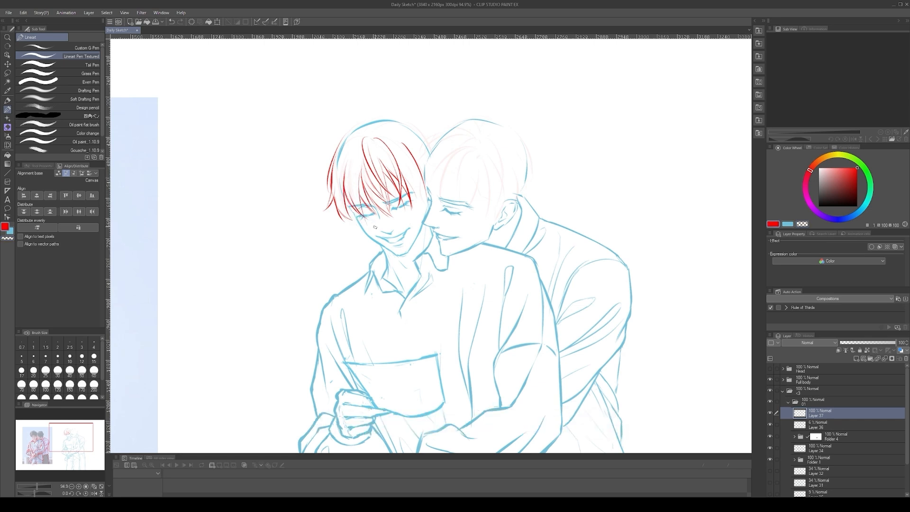
key("ctrl+z")
mouse_move(363, 170)
left_mouse_down()
mouse_move(355, 214)
mouse_move(344, 164)
mouse_move(363, 230)
left_mouse_up()
key("c")
key("c")
key("ctrl+z")
key("ctrl+z")
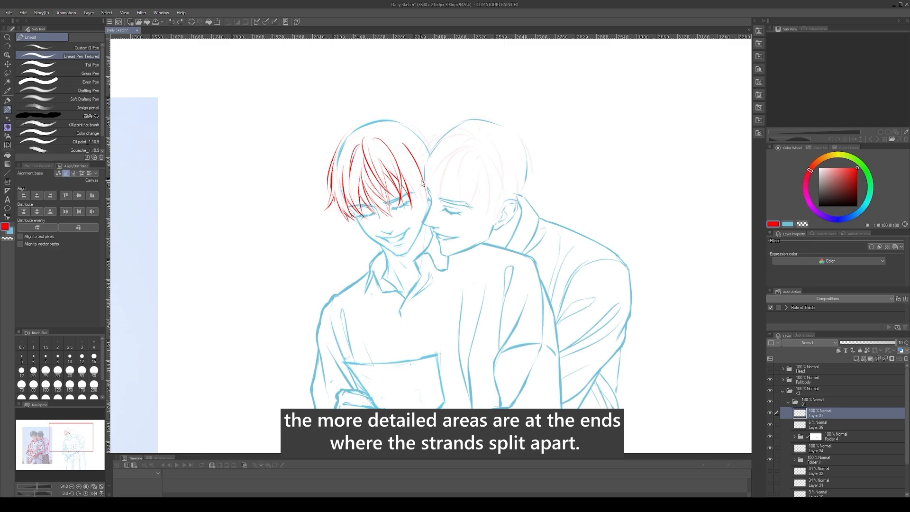
Draw the side strands of the front figure's hair next to the rear figure's face
scroll(422, 183, "up", 2)
left_click_drag(429, 184, 425, 225)
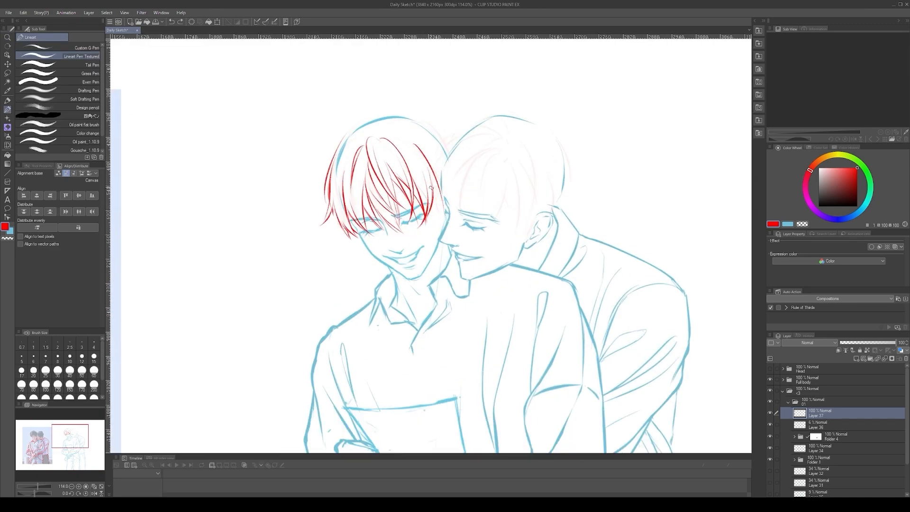
left_click_drag(438, 183, 442, 212)
left_click_drag(431, 155, 443, 208)
left_click_drag(430, 164, 441, 195)
Outline the top of the front figure's hair above the skull line and adjust its shape with Liquify
mouse_move(330, 168)
left_mouse_down()
mouse_move(356, 125)
mouse_move(386, 115)
mouse_move(445, 154)
left_mouse_up()
left_click_drag(344, 137, 388, 113)
key("j")
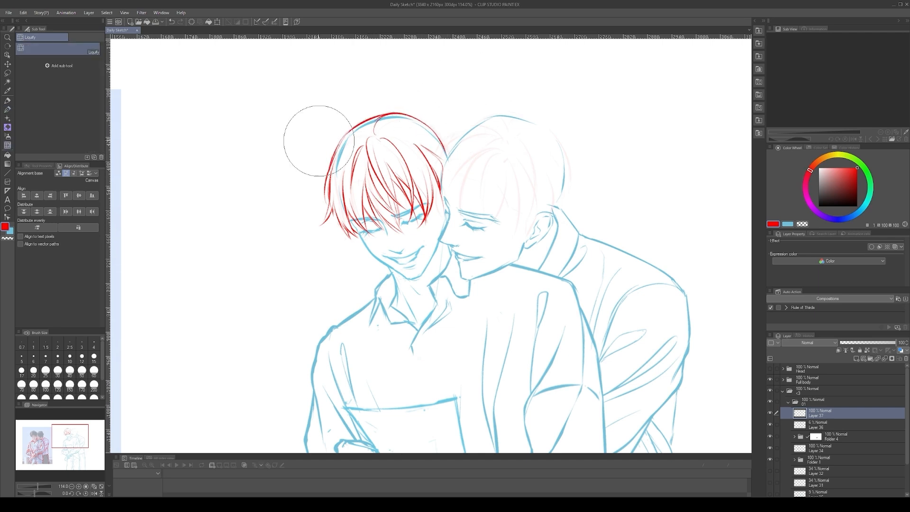
scroll(418, 120, "down", 2)
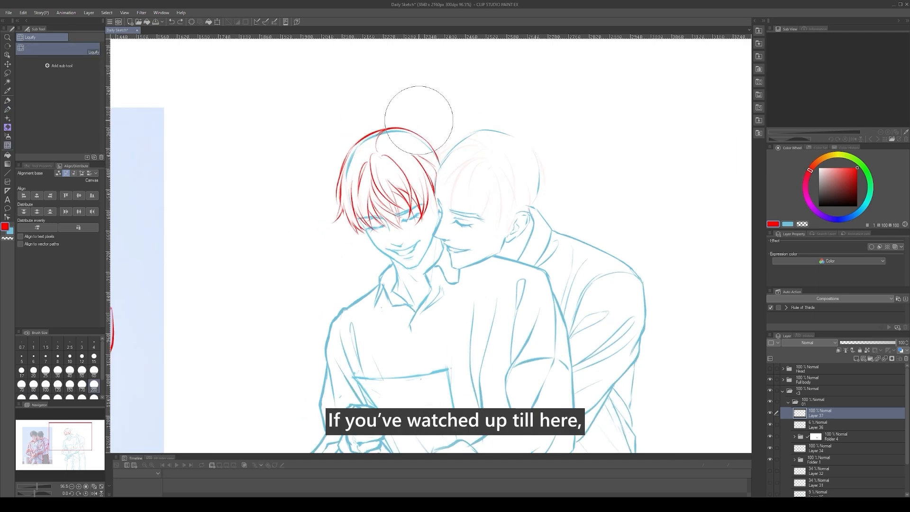
key("p")
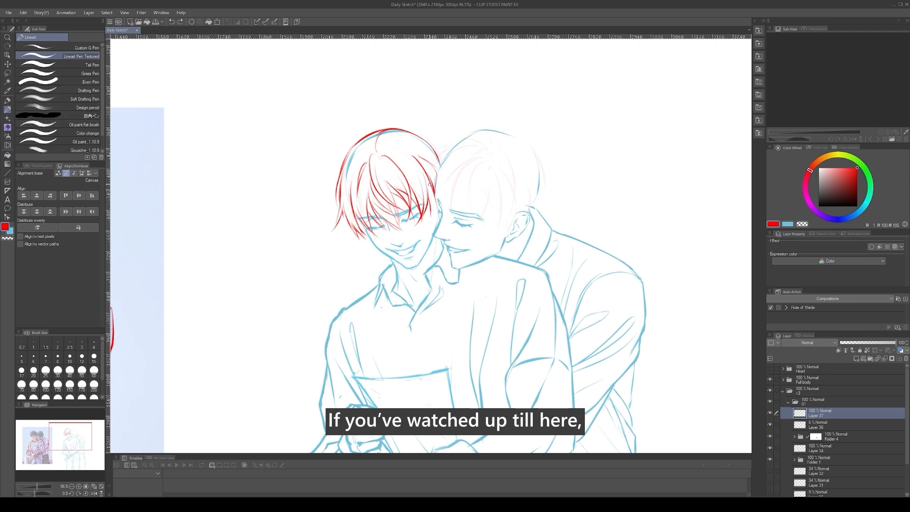
key("ctrl+z")
left_click_drag(435, 195, 426, 218)
key("ctrl+z")
left_click_drag(434, 195, 430, 214)
key("ctrl+z")
mouse_move(378, 145)
left_mouse_down()
mouse_move(415, 170)
mouse_move(407, 186)
mouse_move(409, 139)
mouse_move(399, 138)
mouse_move(419, 143)
left_mouse_up()
key("ctrl+z")
key("ctrl+z")
Draw a curved strand from the front figure's parting down toward the outer temple
mouse_move(385, 143)
left_mouse_down()
mouse_move(415, 158)
mouse_move(354, 170)
left_mouse_up()
mouse_move(375, 141)
left_mouse_down()
mouse_move(354, 151)
mouse_move(343, 178)
left_mouse_up()
key("ctrl+z")
key("ctrl+z")
key("ctrl+z")
key("ctrl+z")
mouse_move(374, 147)
left_mouse_down()
mouse_move(347, 158)
mouse_move(342, 184)
left_mouse_up()
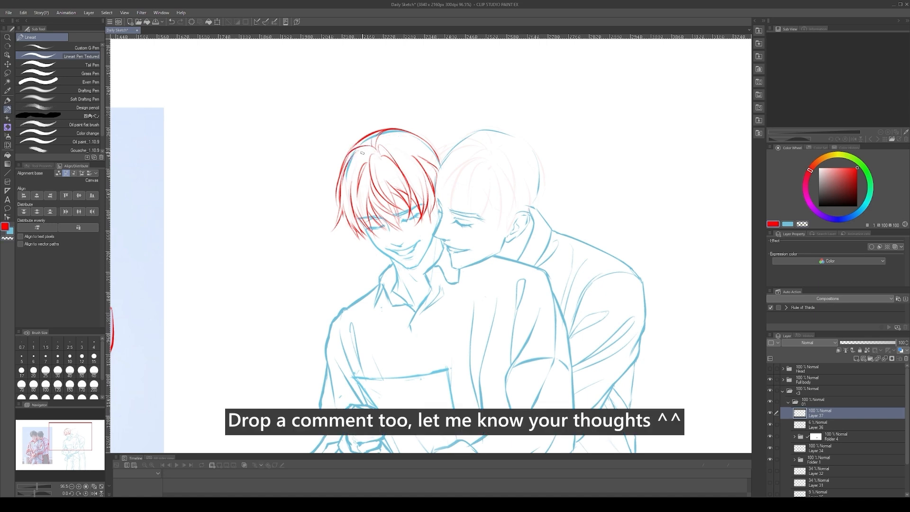
Refine the crown strands flowing from the front figure's parting toward the rear figure
left_click(770, 459)
key("ctrl+z")
mouse_move(366, 146)
left_mouse_down()
mouse_move(340, 176)
mouse_move(344, 192)
mouse_move(430, 136)
mouse_move(438, 166)
left_mouse_up()
key("ctrl+z")
mouse_move(404, 139)
left_mouse_down()
mouse_move(436, 160)
mouse_move(416, 145)
mouse_move(419, 191)
left_mouse_up()
key("ctrl+z")
key("ctrl+z")
key("ctrl+z")
mouse_move(411, 146)
left_mouse_down()
mouse_move(427, 175)
mouse_move(416, 190)
mouse_move(439, 171)
mouse_move(401, 150)
mouse_move(414, 157)
left_mouse_up()
Clean up the front figure's fringe strands, alternating between drawing and erasing with the pen
key("c")
key("c")
key("c")
key("c")
key("ctrl+z")
key("c")
key("c")
left_click_drag(373, 205, 394, 224)
key("ctrl+z")
key("c")
key("c")
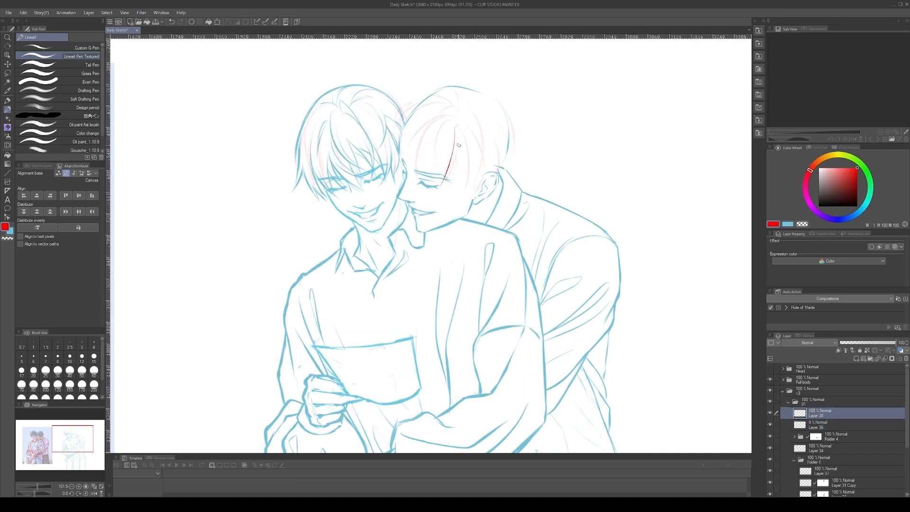
left_click_drag(467, 138, 446, 187)
mouse_move(462, 156)
left_mouse_down()
mouse_move(440, 182)
mouse_move(471, 158)
left_mouse_up()
key("ctrl+z")
key("ctrl+z")
key("ctrl+z")
Draw the rear figure's large curved fringe lock over the forehead with a size 9.0 brush
key("bracketleft")
left_click_drag(462, 159, 447, 183)
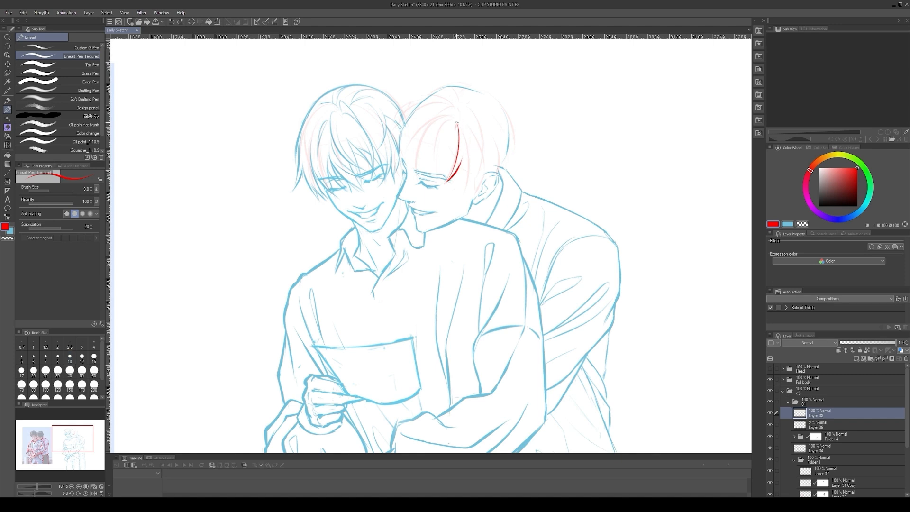
left_click_drag(459, 118, 453, 192)
key("c")
mouse_move(468, 141)
left_mouse_down()
mouse_move(465, 194)
mouse_move(470, 175)
left_mouse_up()
key("c")
key("ctrl+z")
left_click_drag(451, 142, 448, 173)
key("ctrl+z")
Draw the rear figure's far-side fringe strands and the outer hair edge overlapping the front figure's head
mouse_move(450, 137)
left_mouse_down()
mouse_move(456, 132)
mouse_move(410, 196)
left_mouse_up()
key("ctrl+z")
left_click_drag(421, 154, 411, 199)
left_click_drag(412, 142, 404, 194)
left_click_drag(411, 164, 423, 193)
left_click_drag(396, 145, 405, 182)
left_click_drag(422, 100, 398, 140)
key("ctrl+z")
left_click_drag(423, 100, 395, 140)
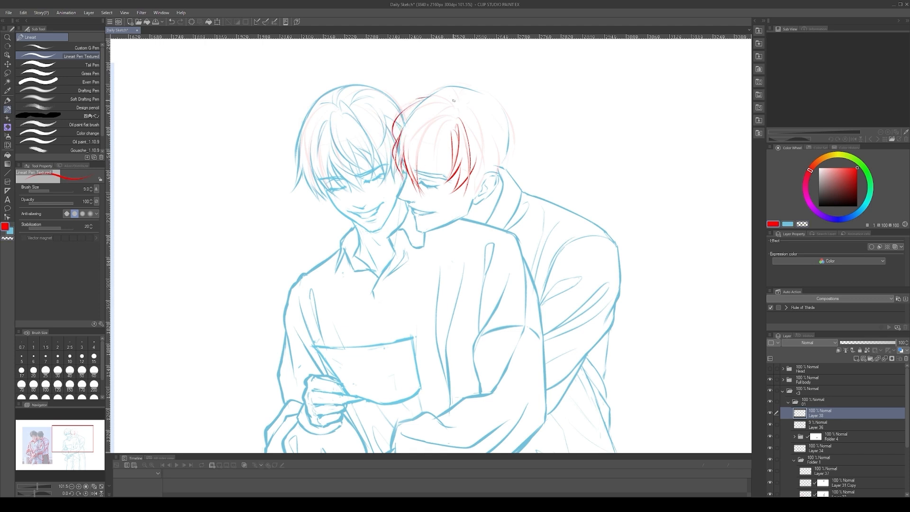
Fill in the middle of the rear figure's fringe with strands ending around the eye
mouse_move(434, 131)
left_mouse_down()
mouse_move(439, 194)
mouse_move(419, 195)
left_mouse_up()
left_click_drag(435, 159, 440, 198)
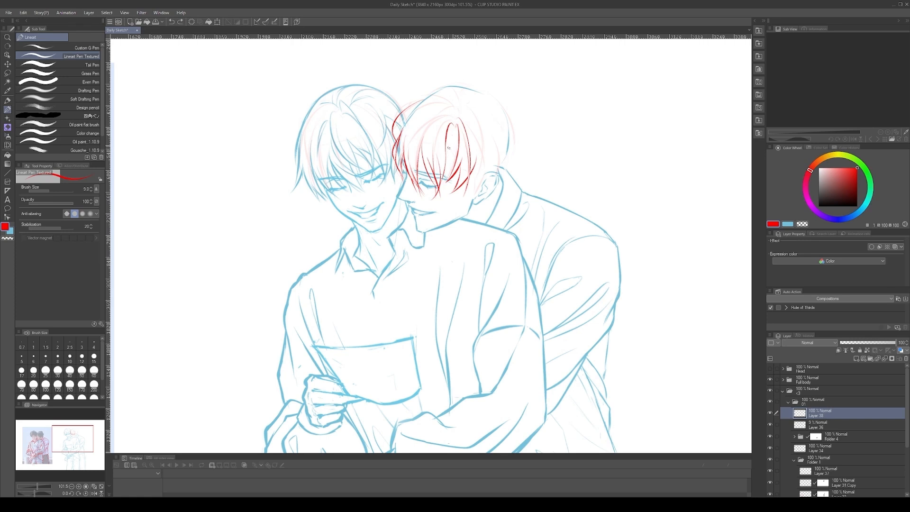
key("c")
mouse_move(458, 127)
left_mouse_down()
mouse_move(448, 136)
mouse_move(454, 122)
left_mouse_up()
key("c")
mouse_move(452, 132)
left_mouse_down()
mouse_move(466, 154)
mouse_move(455, 139)
mouse_move(460, 160)
mouse_move(449, 182)
left_mouse_up()
key("ctrl+z")
Add short inner strands to the rear figure's large fringe lock
key("c")
key("c")
key("c")
key("c")
key("ctrl+z")
key("c")
key("c")
left_click_drag(454, 151, 443, 182)
left_click_drag(461, 146, 446, 186)
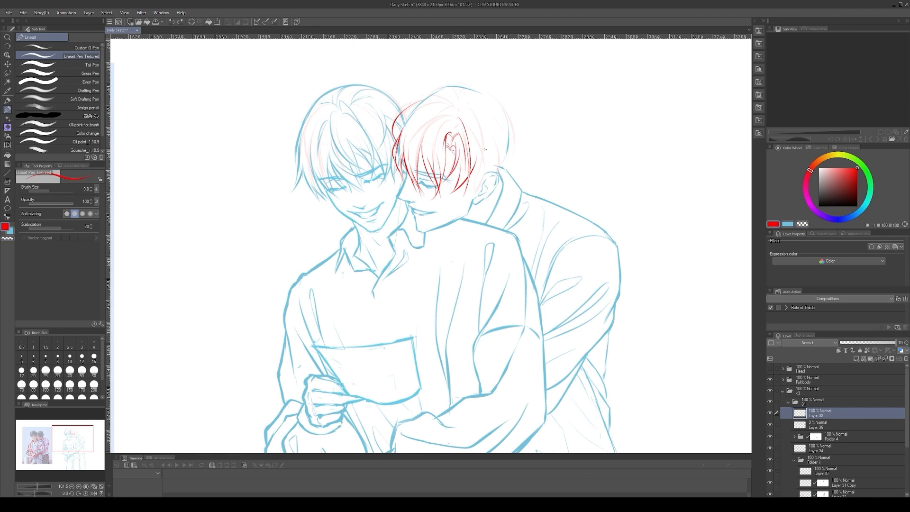
key("c")
mouse_move(476, 157)
left_mouse_down()
mouse_move(457, 194)
mouse_move(441, 194)
left_mouse_up()
key("c")
key("ctrl+z")
left_click_drag(470, 113, 476, 175)
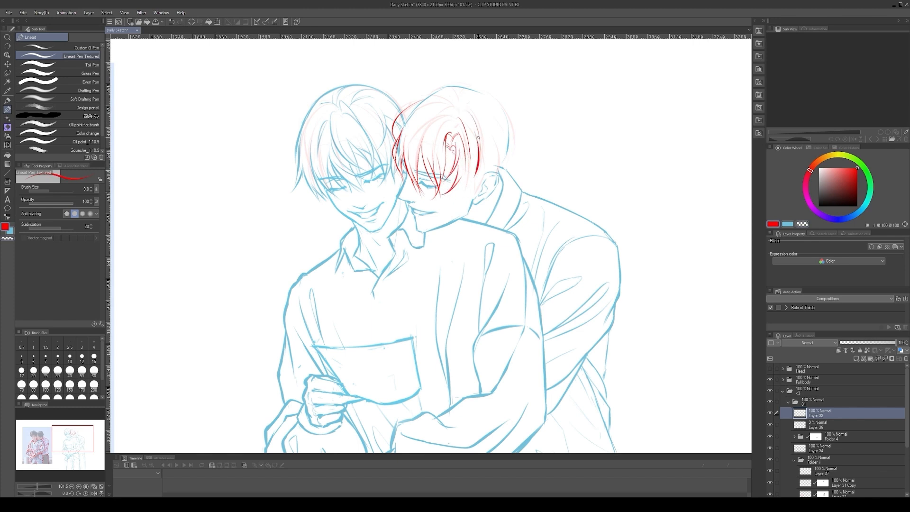
key("ctrl+z")
Erase the near-side outer curve of the rear figure's large fringe lock
key("c")
left_click_drag(457, 135, 453, 151)
key("c")
key("ctrl+z")
key("c")
mouse_move(459, 107)
left_mouse_down()
mouse_move(479, 128)
mouse_move(478, 180)
left_mouse_up()
key("c")
key("ctrl+z")
mouse_move(479, 151)
left_mouse_down()
mouse_move(468, 183)
mouse_move(448, 142)
left_mouse_up()
key("c")
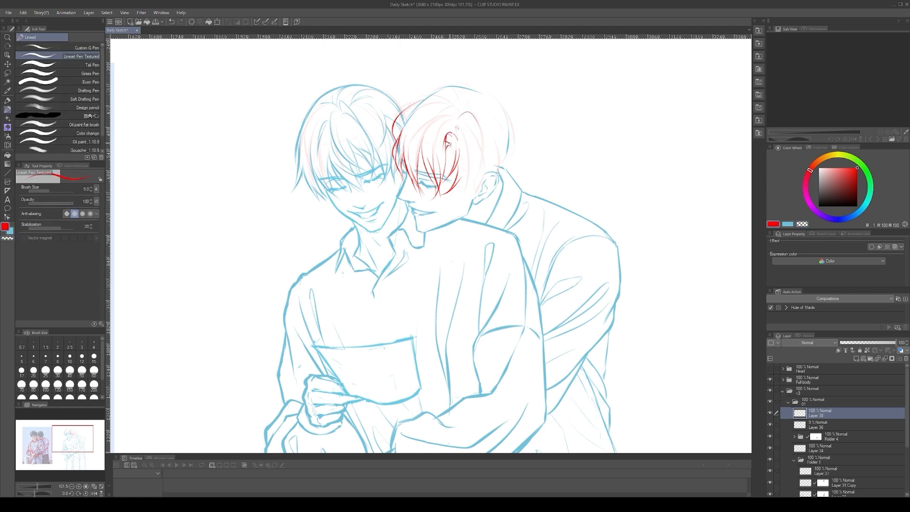
Clear the small inner strands around the parting of the rear figure's fringe lock
key("e")
key("ctrl+z")
key("p")
key("c")
left_click_drag(456, 139, 446, 158)
key("c")
key("c")
mouse_move(445, 157)
left_mouse_down()
mouse_move(448, 136)
mouse_move(444, 159)
left_mouse_up()
key("c")
key("ctrl+z")
key("c")
key("c")
key("ctrl+z")
mouse_move(458, 123)
left_mouse_down()
mouse_move(468, 181)
mouse_move(453, 181)
left_mouse_up()
key("ctrl+z")
key("ctrl+z")
key("ctrl+z")
left_click_drag(424, 111, 456, 109)
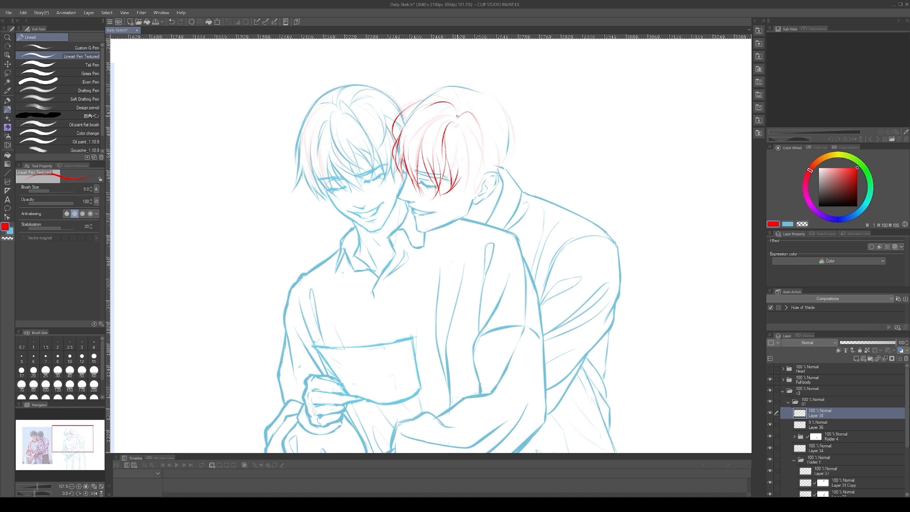
key("ctrl+z")
Draw thin fringe strands on the rear figure ending between the eye and the ear
left_click_drag(467, 150, 461, 196)
key("ctrl+z")
key("ctrl+z")
mouse_move(473, 131)
left_mouse_down()
mouse_move(482, 161)
mouse_move(481, 183)
left_mouse_up()
key("ctrl+z")
left_click_drag(481, 152, 474, 215)
key("ctrl+z")
mouse_move(477, 169)
left_mouse_down()
mouse_move(476, 192)
mouse_move(464, 191)
left_mouse_up()
Redraw the curved near-side strands falling from the parting of the rear figure's fringe
key("c")
key("c")
left_click_drag(458, 124, 474, 156)
key("ctrl+z")
mouse_move(457, 122)
left_mouse_down()
mouse_move(475, 134)
mouse_move(471, 154)
left_mouse_up()
left_click_drag(460, 128, 448, 173)
key("ctrl+z")
key("c")
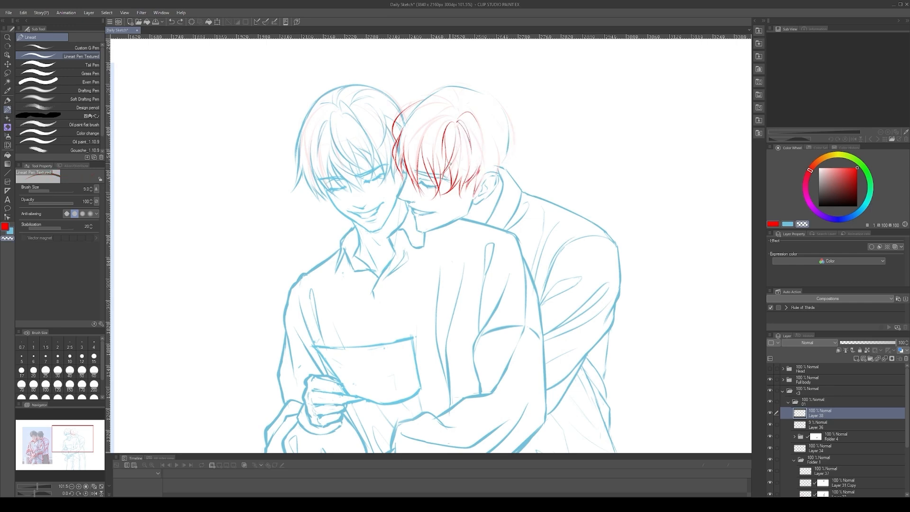
Draw the outer contour of the rear figure's hair over the crown and down the back of the head
scroll(454, 68, "down", 2)
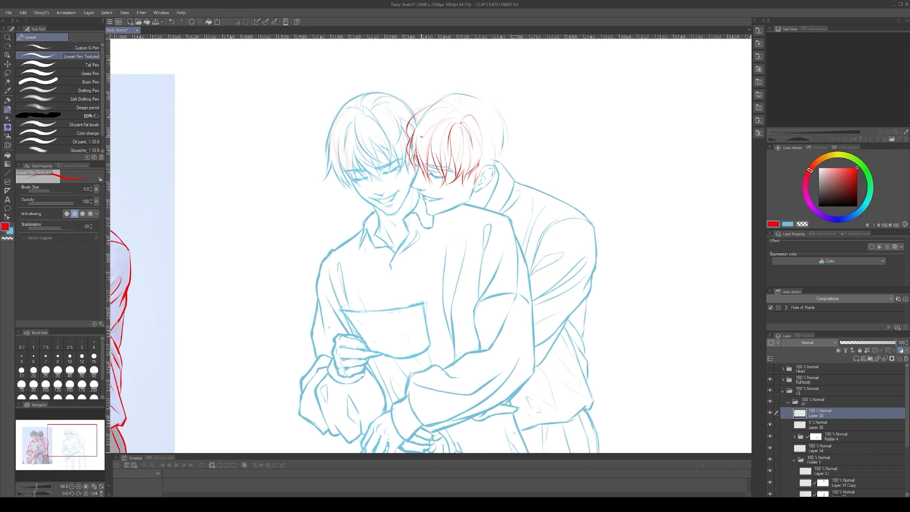
key("c")
mouse_move(417, 116)
left_mouse_down()
mouse_move(457, 113)
mouse_move(455, 93)
mouse_move(506, 142)
left_mouse_up()
Reduce the opacity of Folder 4 holding the blue sketch and reselect the red hair drawing layer
left_click(834, 437)
left_click(861, 342)
left_click(825, 413)
left_click(770, 413)
left_click(770, 413)
Draw hair strands at the back of the rear figure's head above the ear and collar
left_click_drag(496, 104, 503, 149)
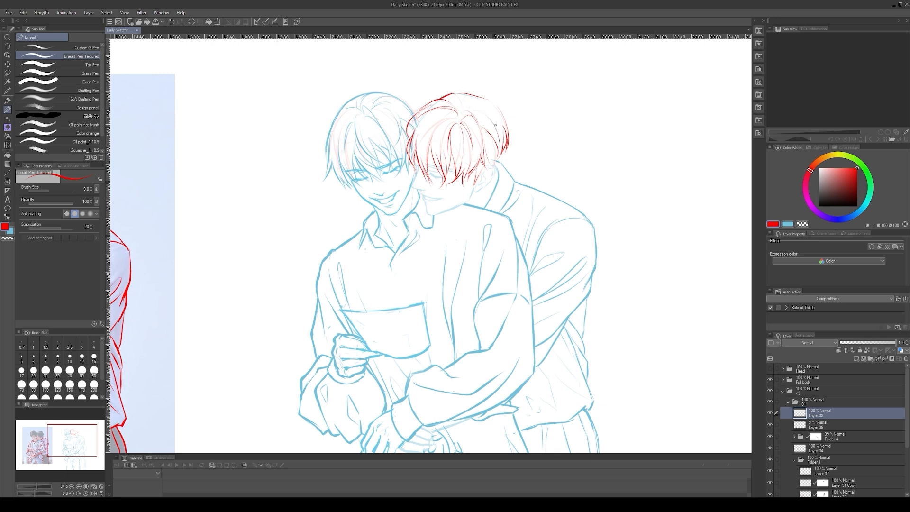
mouse_move(476, 105)
left_mouse_down()
mouse_move(508, 131)
mouse_move(486, 127)
mouse_move(502, 139)
left_mouse_up()
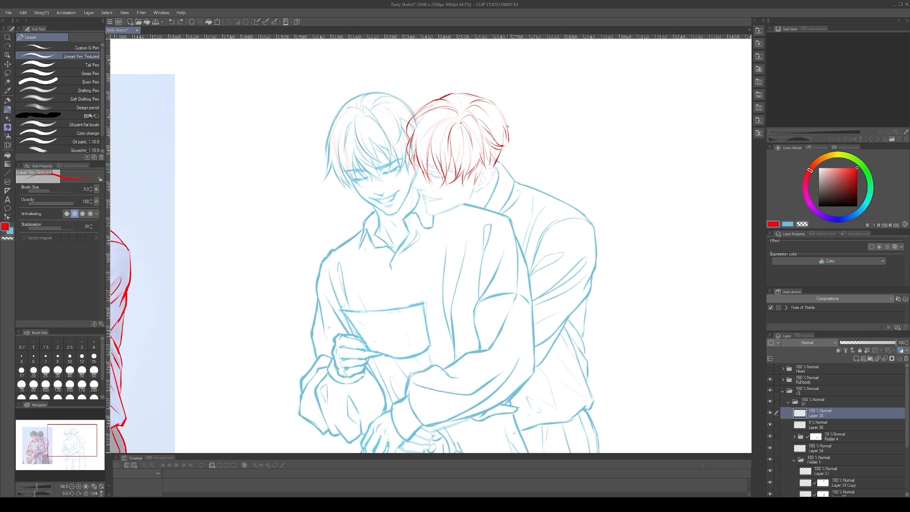
scroll(505, 135, "up", 1)
key("ctrl+z")
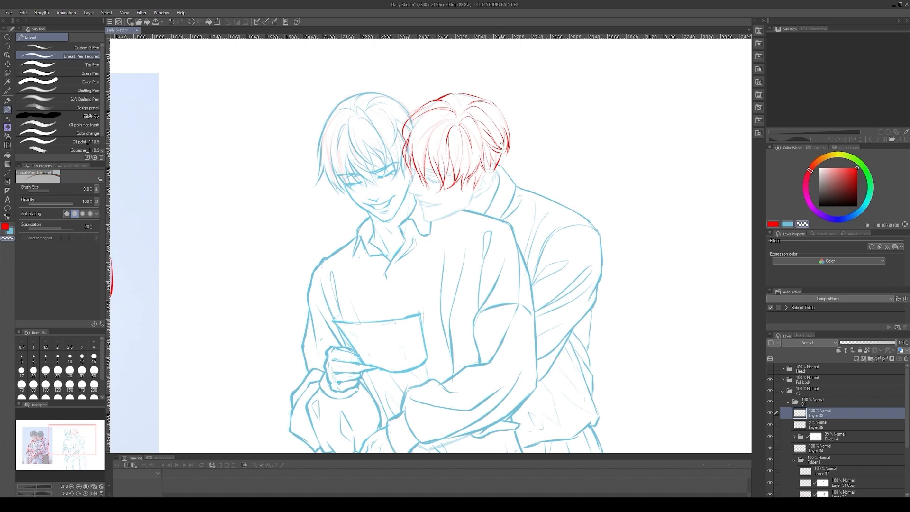
key("c")
key("c")
Hide the faint rough hair sketch layer and rework the strands at the back of the rear figure's head
left_click(770, 424)
left_click_drag(456, 116, 427, 125)
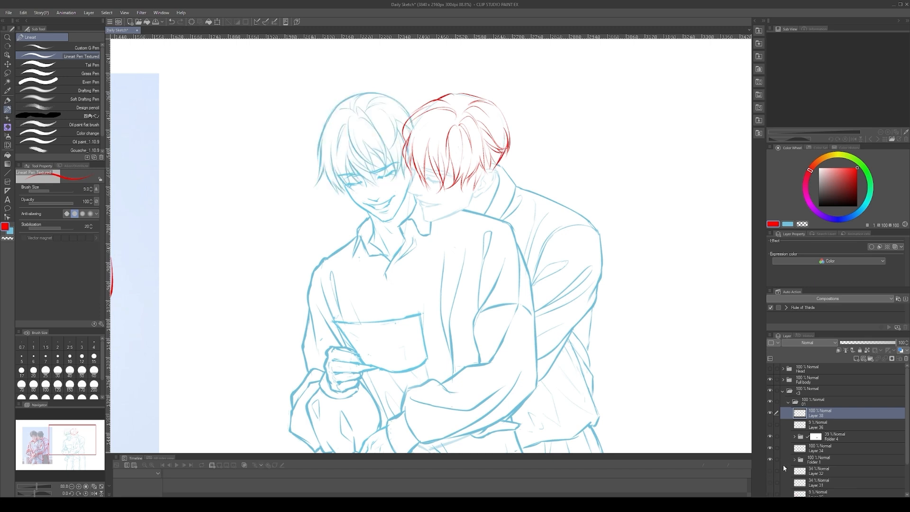
left_click(795, 436)
left_click_drag(505, 146, 507, 129)
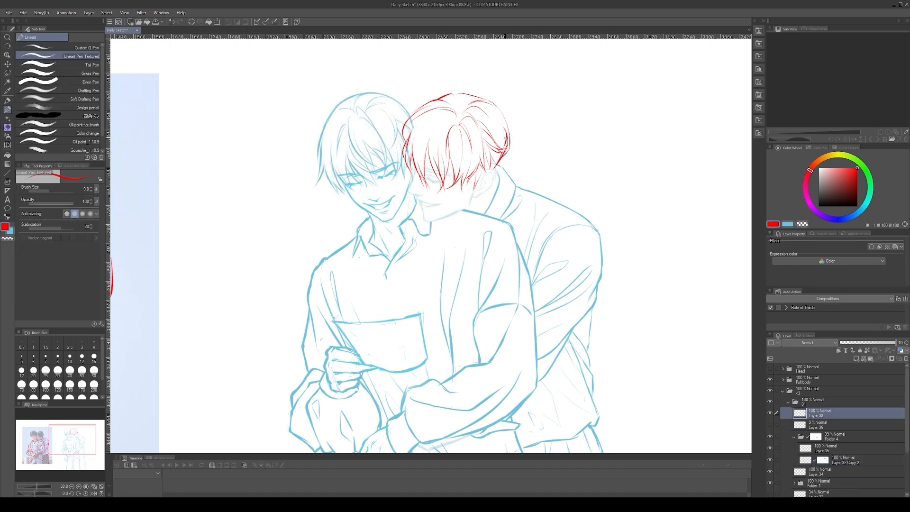
key("ctrl+z")
key("ctrl+z")
key("ctrl+z")
mouse_move(490, 118)
left_mouse_down()
mouse_move(504, 157)
mouse_move(504, 138)
left_mouse_up()
left_click(409, 131, "ctrl+shift")
key("e")
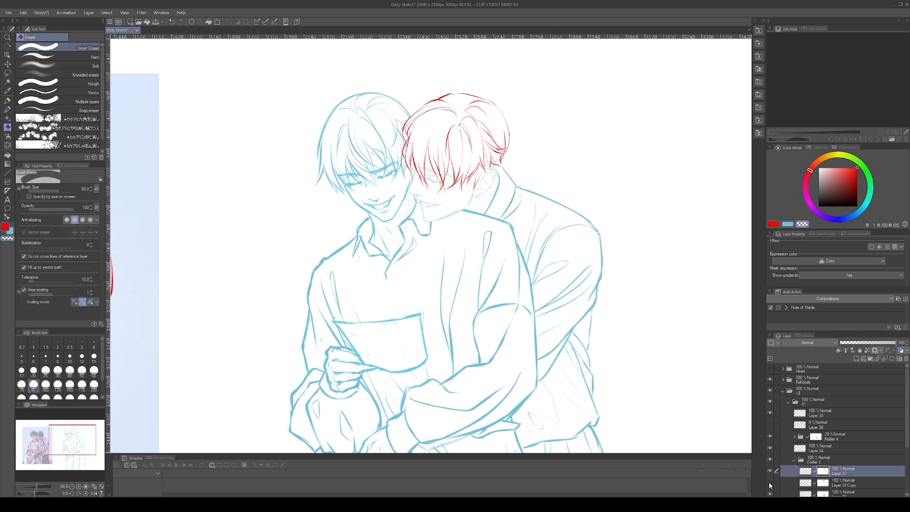
left_click(816, 413)
key("p")
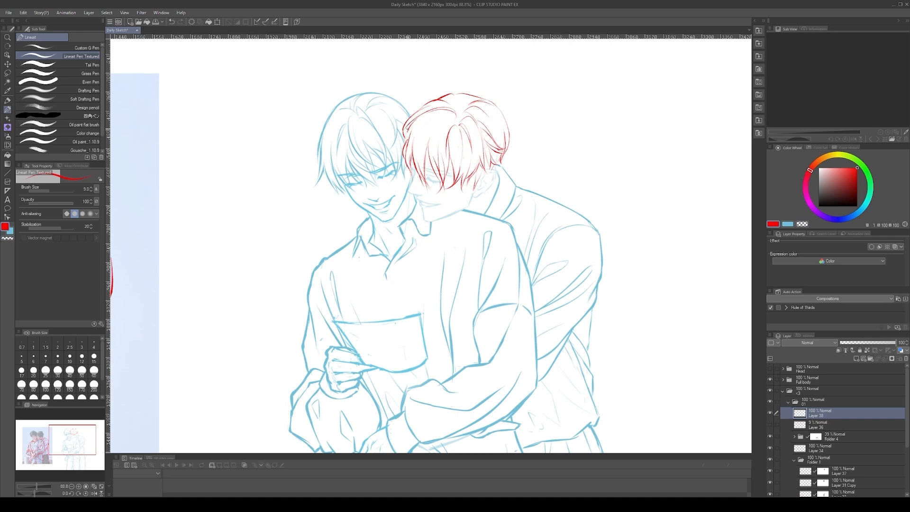
key("ctrl+z")
key("ctrl+z")
Strengthen the rear figure's hair outline where it meets the front figure and over the crown, with the rough hair sketch hidden
left_click_drag(412, 127, 403, 145)
mouse_move(418, 109)
left_mouse_down()
mouse_move(402, 126)
mouse_move(429, 104)
left_mouse_up()
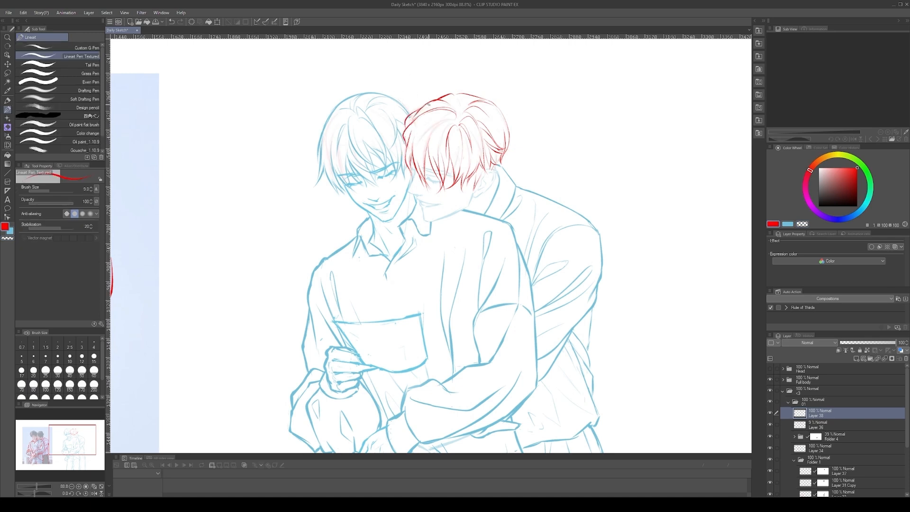
left_click_drag(488, 100, 507, 142)
key("ctrl+z")
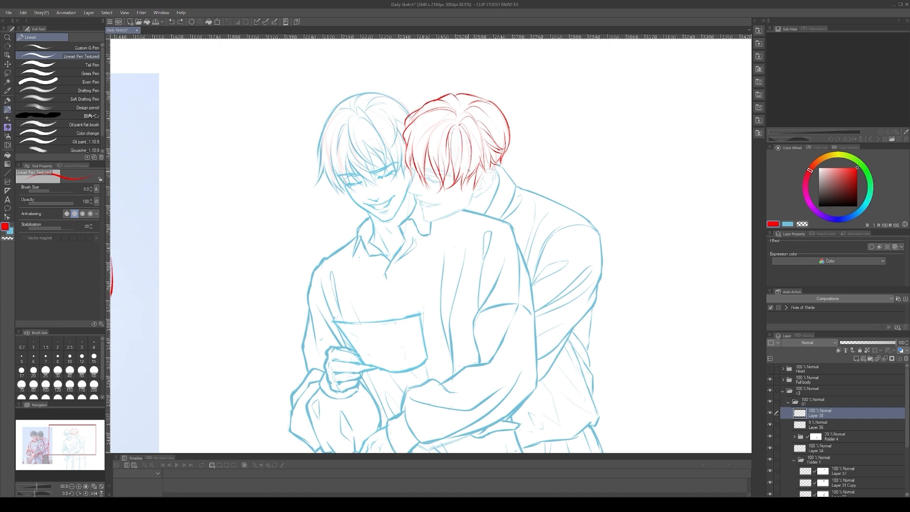
left_click(771, 426)
key("ctrl+z")
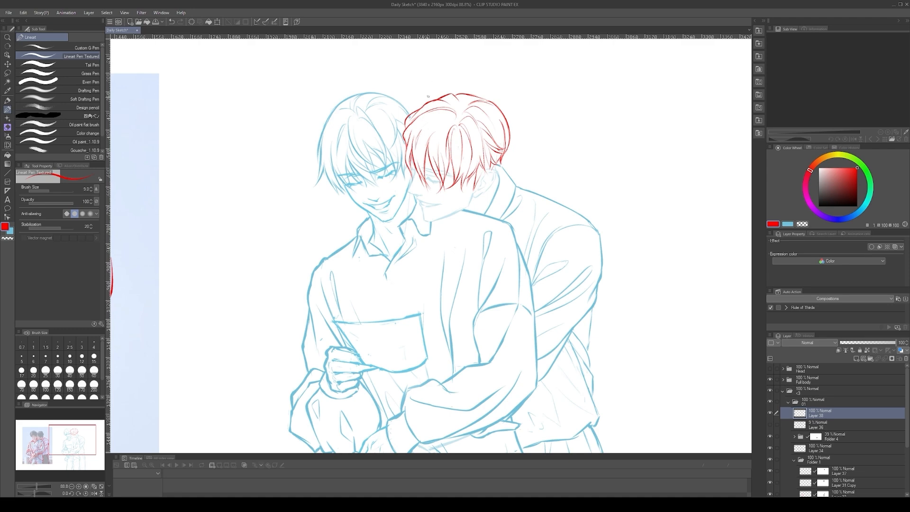
key("ctrl+z")
scroll(492, 130, "down", 4)
mouse_move(493, 131)
left_mouse_down()
mouse_move(477, 122)
mouse_move(490, 139)
left_mouse_up()
key("c")
key("c")
key("c")
key("c")
key("c")
key("c")
key("c")
key("c")
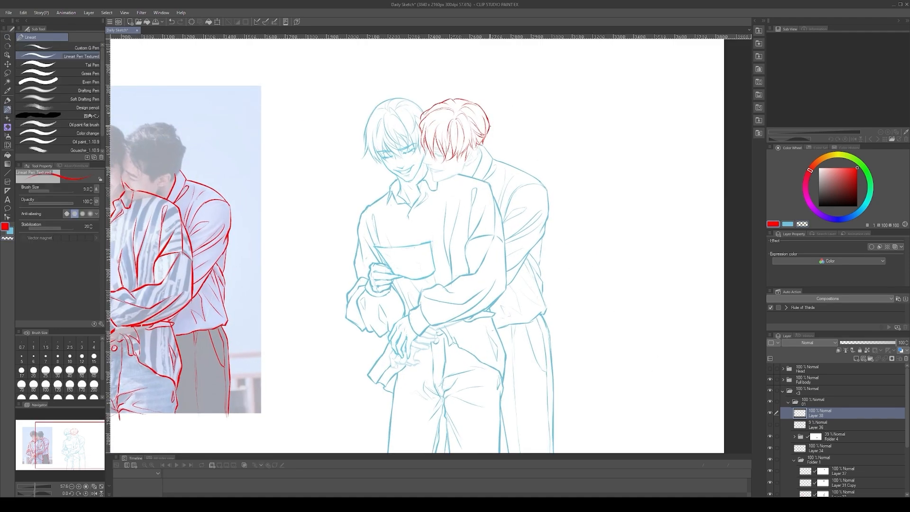
key("x")
scroll(452, 137, "up", 5)
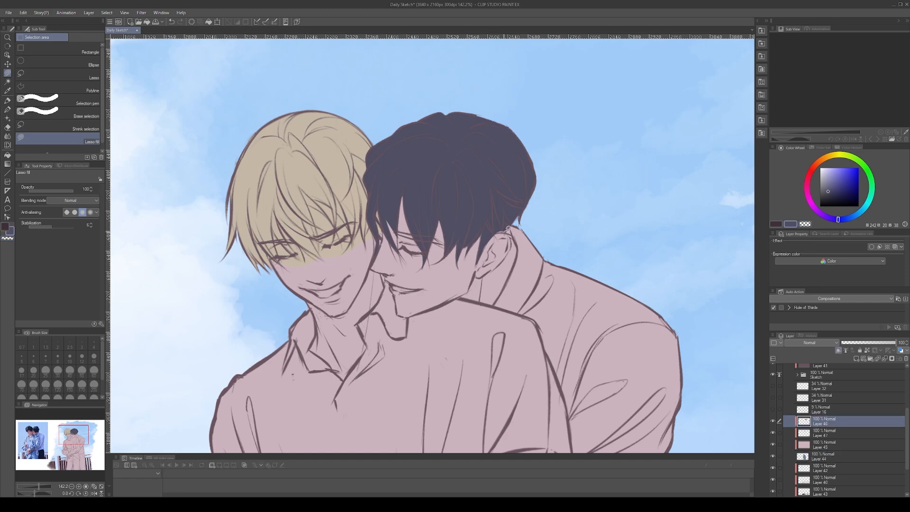
Sample the front figure's blond hair colour for the textured lineart pen
key("p")
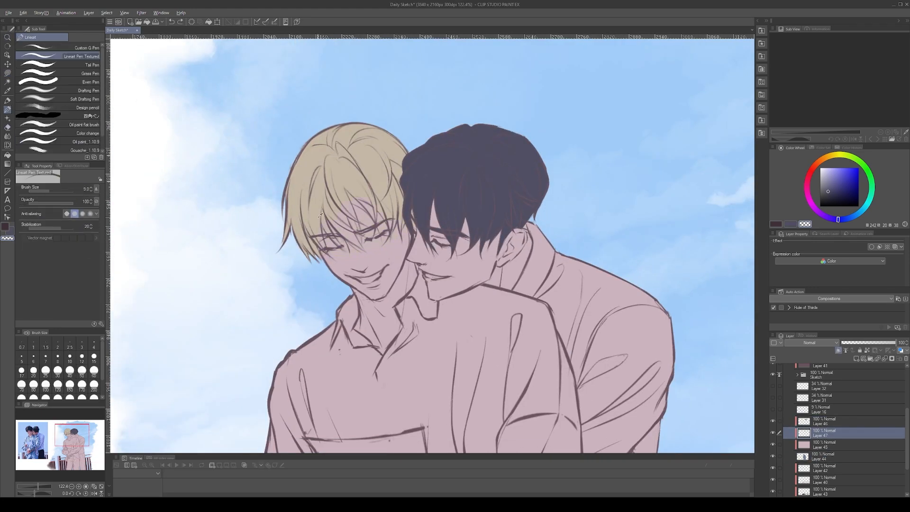
left_click(320, 215, "alt")
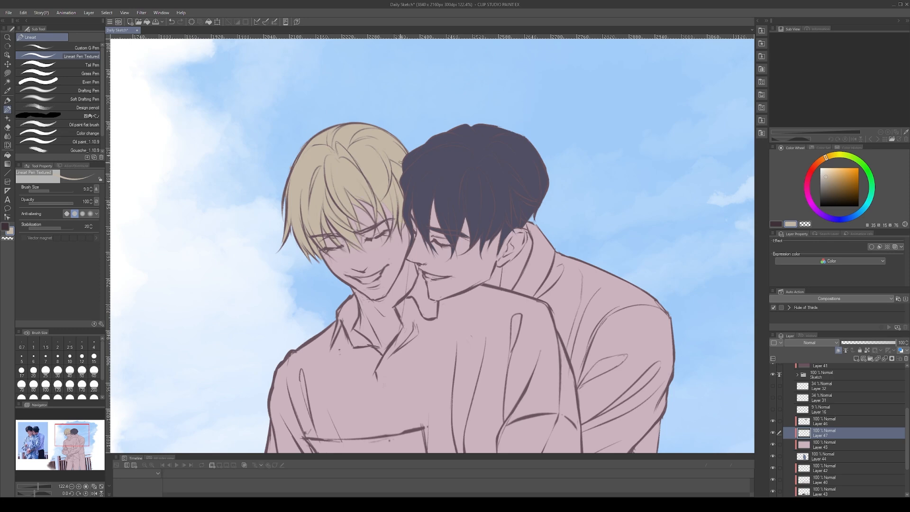
scroll(389, 213, "down", 5)
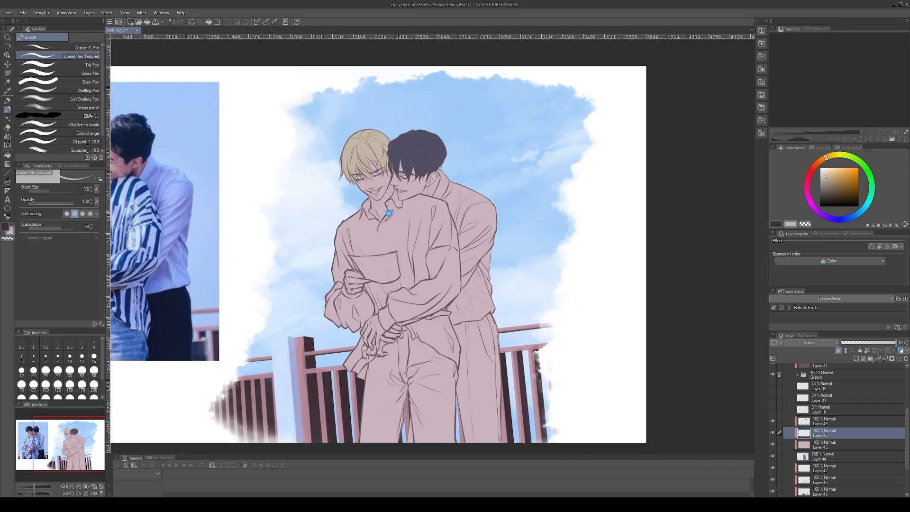
left_click_drag(388, 214, 393, 201)
Add a new layer above the figures' base fill and fill the rear figure's shirt with light blue
left_click(824, 421)
left_click(824, 445)
left_click(856, 359)
left_click(855, 216)
left_click(826, 178)
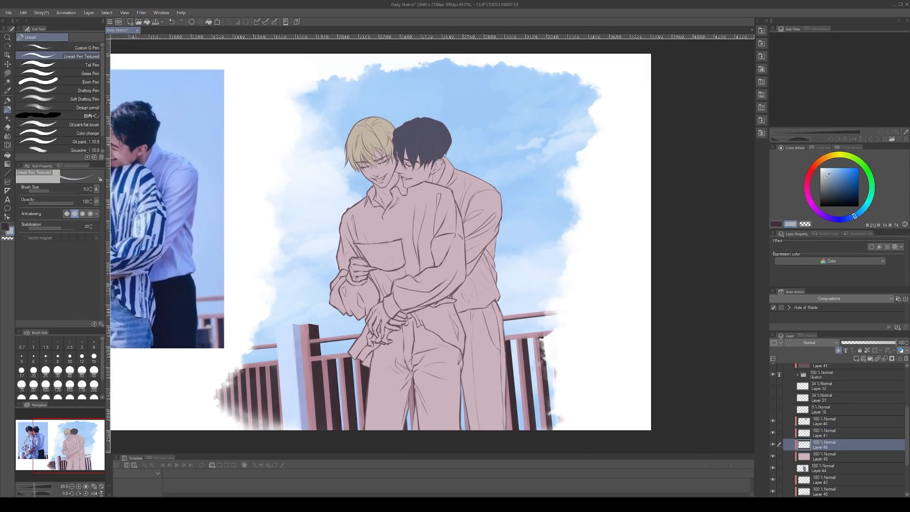
key("b")
mouse_move(448, 171)
left_mouse_down()
mouse_move(479, 214)
mouse_move(465, 299)
left_mouse_up()
Fill the rear figure's trousers with dark navy
left_click(826, 193)
key("ctrl+z")
mouse_move(483, 337)
left_mouse_down()
mouse_move(484, 418)
mouse_move(470, 371)
mouse_move(499, 317)
mouse_move(495, 369)
left_mouse_up()
left_click(830, 196)
Sample the shirt's light blue and fill the rear figure's shirt hem below the front figure's arm
scroll(423, 401, "up", 4)
key("c")
key("bracketleft")
key("bracketleft")
key("bracketleft")
key("bracketleft")
key("bracketleft")
key("bracketleft")
key("ctrl+z")
left_click(508, 189, "alt")
left_click_drag(493, 193, 445, 204)
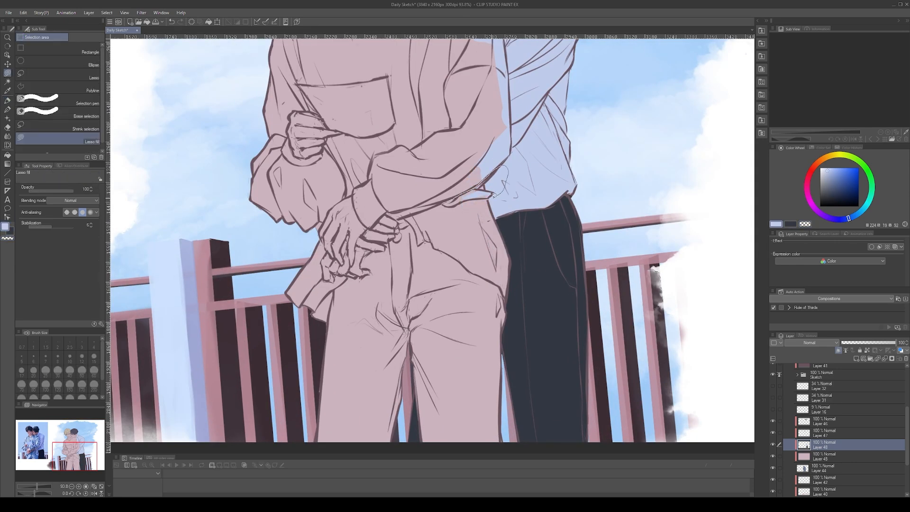
Clear the rear clothing colour that spills over the front figure's sleeve and trousers with transparent lasso fills
key("c")
left_click_drag(474, 166, 454, 271)
left_click_drag(485, 236, 459, 283)
left_click_drag(459, 227, 455, 278)
left_click_drag(474, 195, 488, 295)
left_click_drag(442, 74, 449, 83)
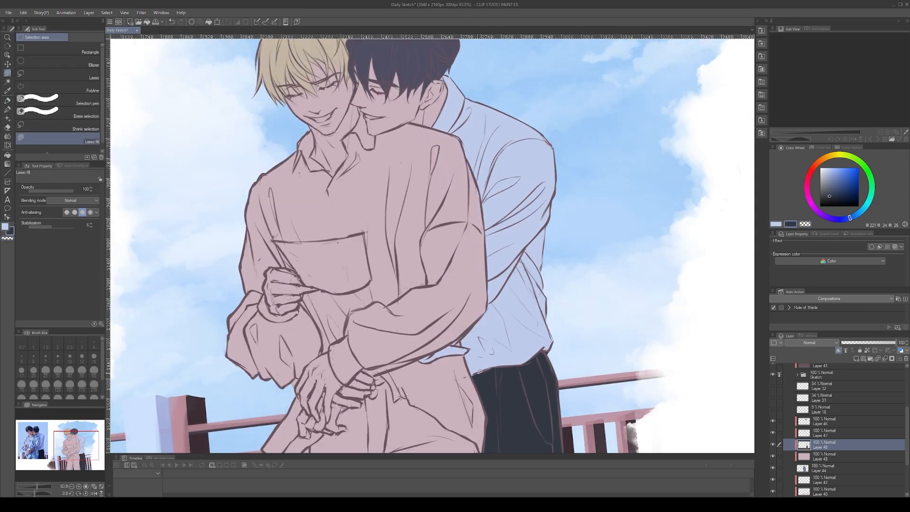
left_click_drag(488, 240, 440, 240)
Add a new clipped layer above the line art colour layer for tinting the lines
scroll(827, 393, "up", 1)
left_click(825, 389)
left_click(856, 358)
key("b")
left_click(797, 412)
left_click(846, 423)
left_click(825, 389)
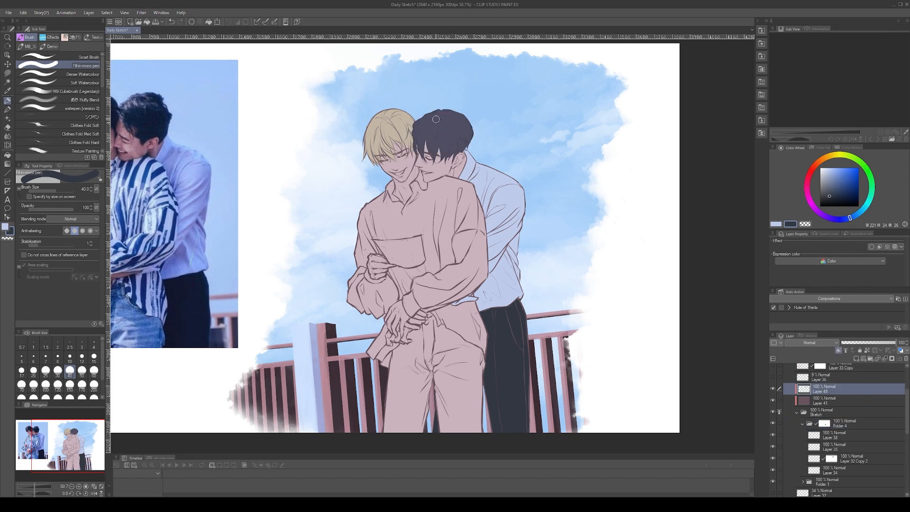
Tint the line art of the rear figure's hair dark blue with an enlarged brush
key("]")
key("]")
key("]")
key("]")
key("]")
key("]")
key("]")
mouse_move(474, 113)
left_mouse_down()
mouse_move(445, 153)
mouse_move(465, 132)
left_mouse_up()
left_click_drag(436, 145, 475, 145)
Soften and clear the dark blue tint from the rear figure's face lines with the size 70 Dense Watercolour brush
left_click(8, 136)
key("c")
mouse_move(433, 212)
left_mouse_down()
mouse_move(409, 193)
mouse_move(462, 193)
mouse_move(417, 190)
left_mouse_up()
key("b")
key("ctrl+z")
key("b")
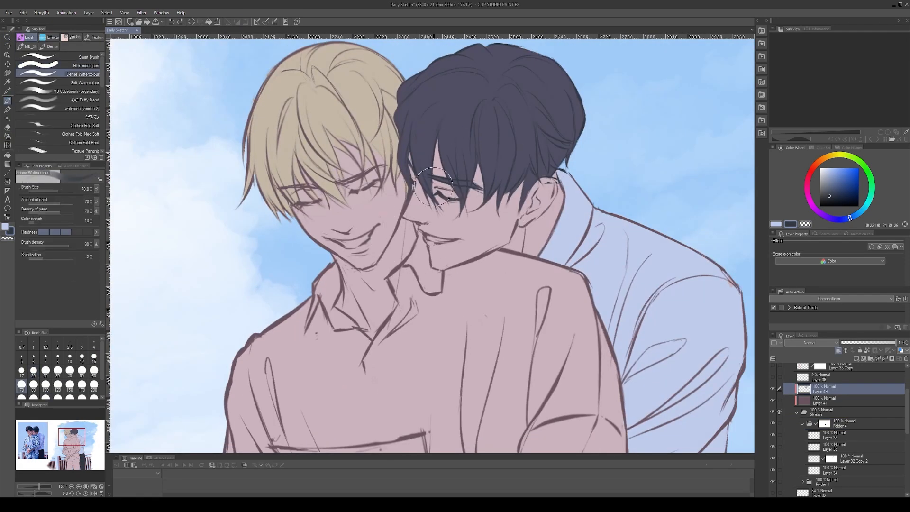
scroll(445, 185, "down", 2)
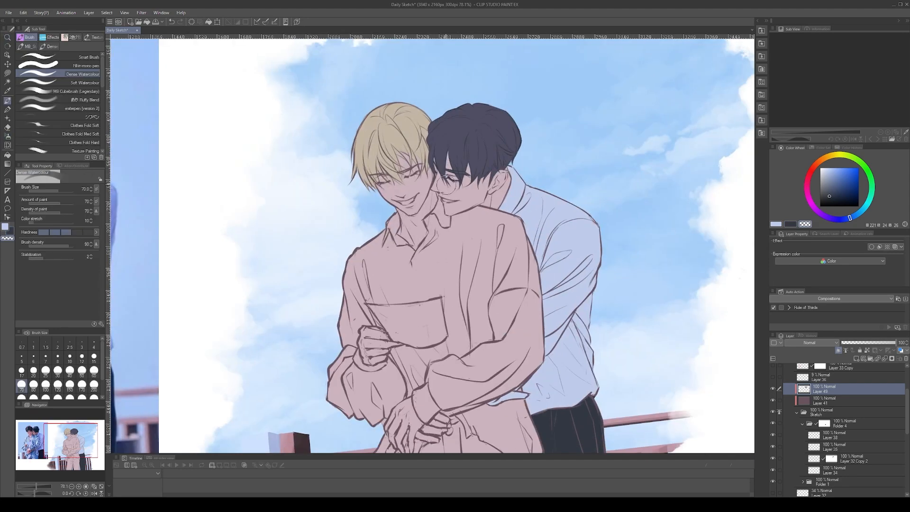
left_click_drag(446, 185, 467, 186)
Tint the line art of the rear figure's trousers dark navy and clear the overspill at the waist
scroll(467, 178, "down", 3)
key("c")
left_click_drag(559, 332, 533, 379)
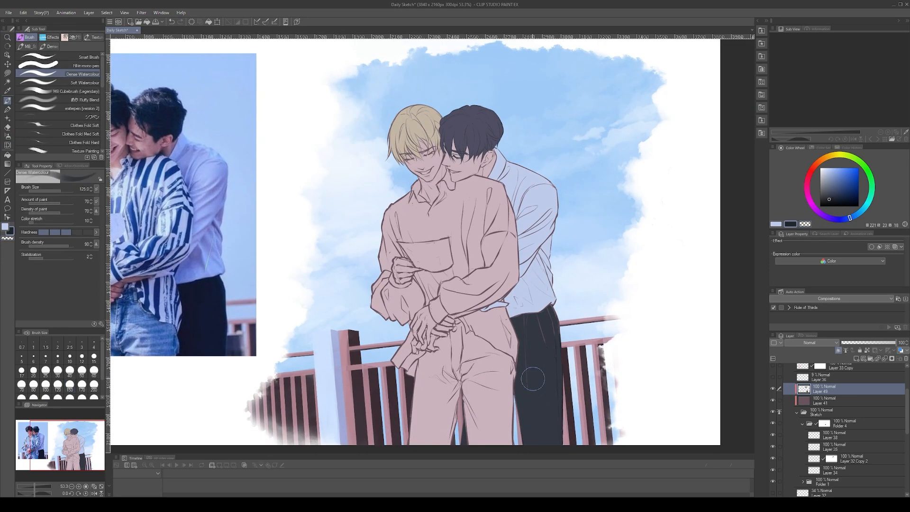
key("c")
left_click_drag(517, 313, 481, 321)
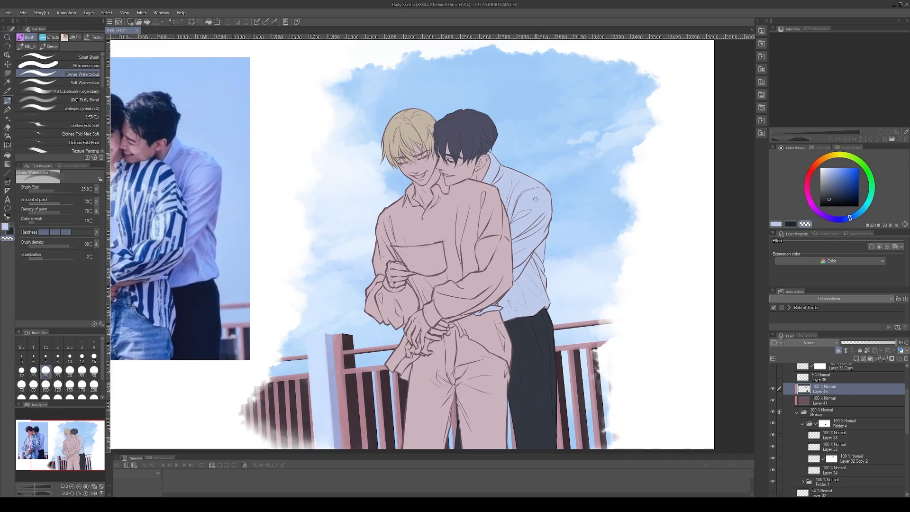
Collapse the Sketch folder and add a new layer directly above the rear figure's clothing colour layer
left_click_drag(906, 410, 907, 420)
left_click(797, 384)
left_click(825, 453)
left_click(856, 358)
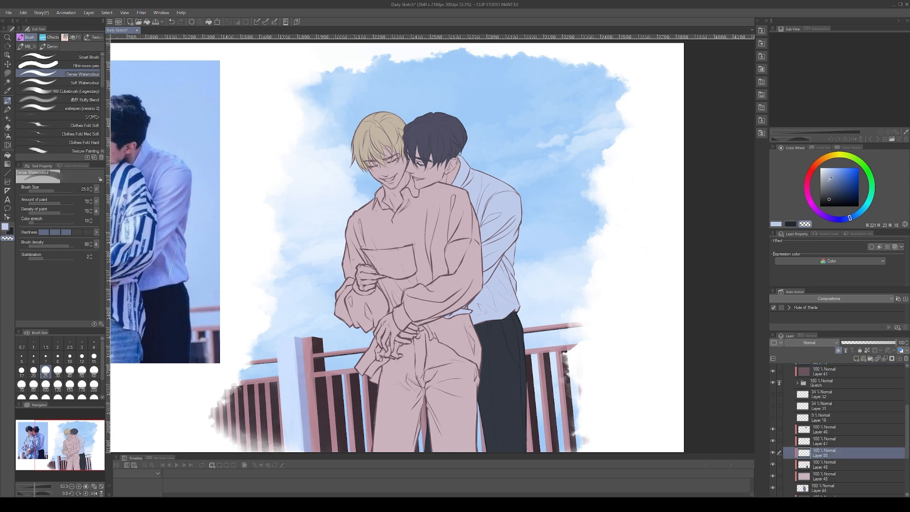
Pick a muted violet and lasso-fill the front figure's shirt on the layer above the rear figure's clothing colours
key("p")
left_click_drag(854, 195, 838, 200)
left_click_drag(379, 209, 438, 261)
key("b")
key("m")
mouse_move(382, 188)
left_mouse_down()
mouse_move(361, 374)
mouse_move(455, 265)
mouse_move(403, 223)
mouse_move(415, 184)
mouse_move(448, 241)
mouse_move(523, 204)
mouse_move(571, 331)
left_mouse_up()
scroll(413, 180, "up", 5)
left_click_drag(402, 248, 400, 189)
scroll(400, 189, "down", 3)
mouse_move(428, 353)
left_mouse_down()
mouse_move(469, 271)
mouse_move(408, 327)
left_mouse_up()
Clear the violet overspill from the front figure's hands and the paper, and fill the shirt hem at the hip
key("c")
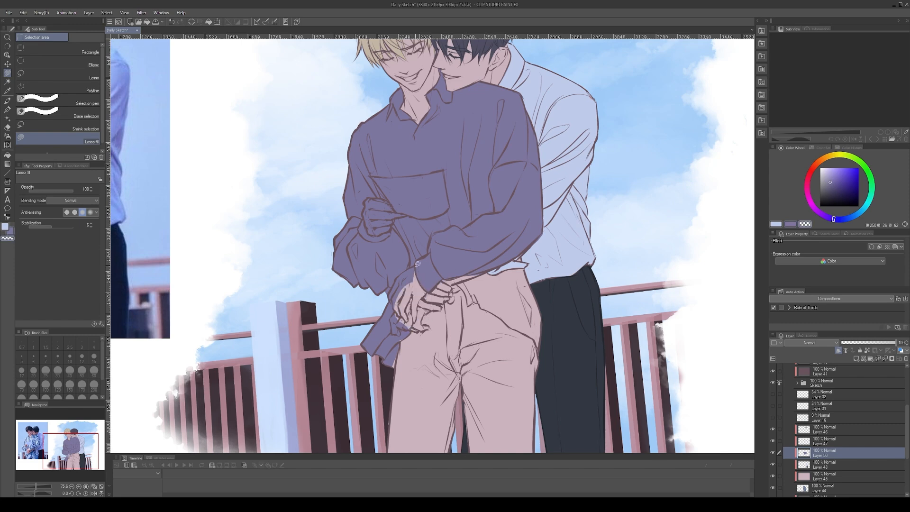
mouse_move(403, 263)
left_mouse_down()
mouse_move(391, 284)
mouse_move(396, 333)
left_mouse_up()
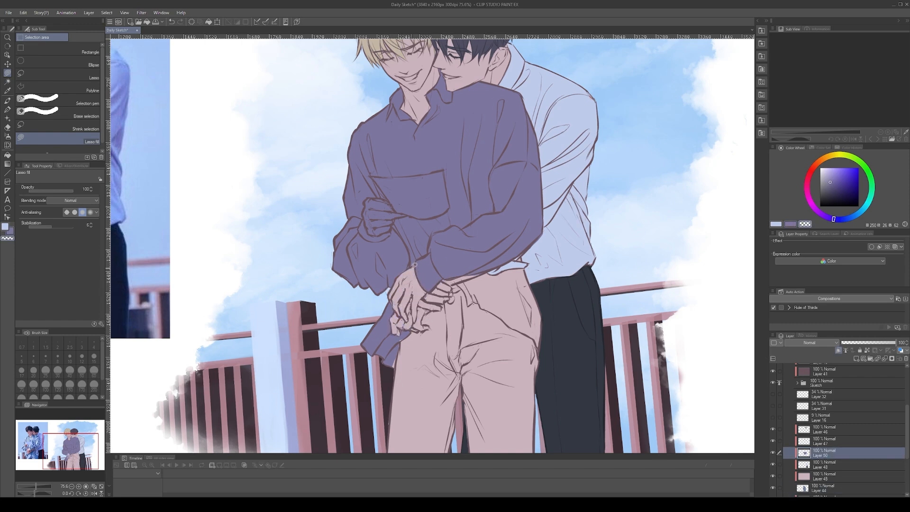
mouse_move(374, 196)
left_mouse_down()
mouse_move(441, 170)
mouse_move(379, 223)
left_mouse_up()
scroll(395, 339, "down", 2)
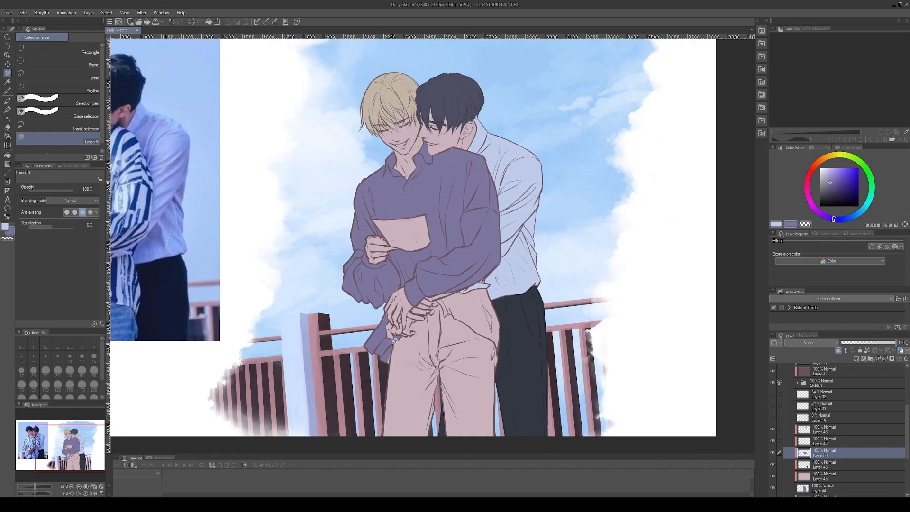
scroll(433, 299, "up", 4)
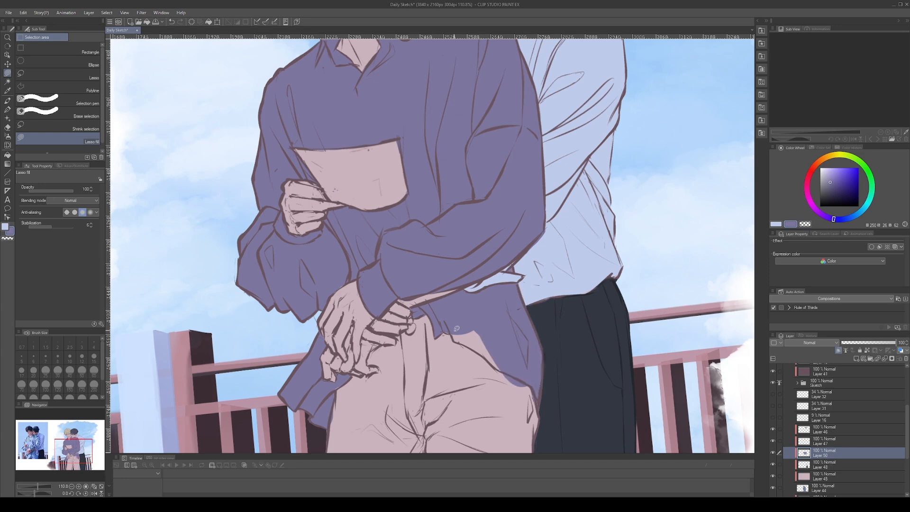
scroll(428, 323, "down", 5)
Choose a muted tan and lasso-fill the front figure's trousers from the waist down one leg
left_click(830, 465)
left_click(830, 453)
left_click_drag(813, 167, 823, 160)
left_click(830, 178)
mouse_move(403, 364)
left_mouse_down()
mouse_move(459, 426)
mouse_move(415, 423)
left_mouse_up()
left_click_drag(441, 361, 439, 356)
key("ctrl+z")
left_click_drag(824, 158, 821, 160)
left_click(827, 182)
mouse_move(379, 396)
left_mouse_down()
mouse_move(425, 295)
mouse_move(429, 347)
left_mouse_up()
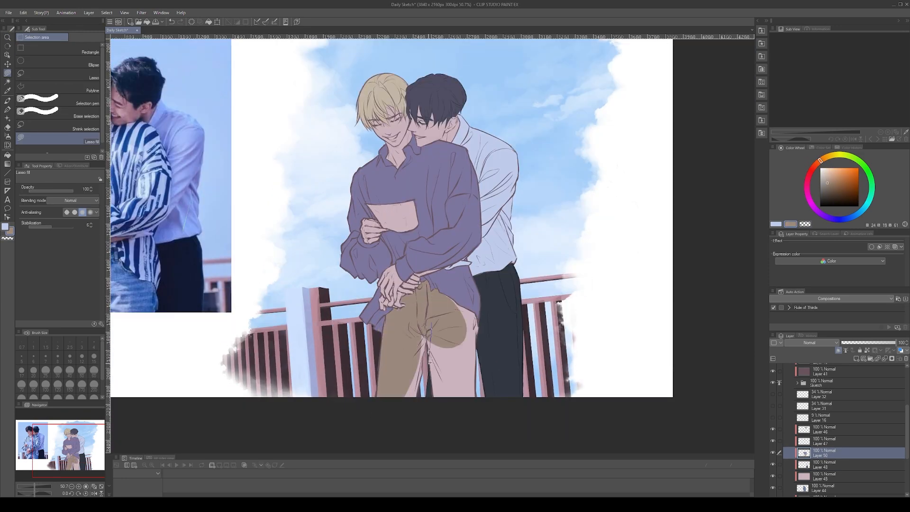
Fill the rest of the front figure's trousers in tan and clear the overspill around the legs
scroll(428, 370, "up", 3)
left_click_drag(485, 332, 430, 327)
key("c")
left_click_drag(518, 291, 474, 247)
scroll(474, 285, "down", 3)
Shift the front figure's trousers to a warmer beige and the shirt to a pale periwinkle with a hue, saturation and luminosity correction
key("w")
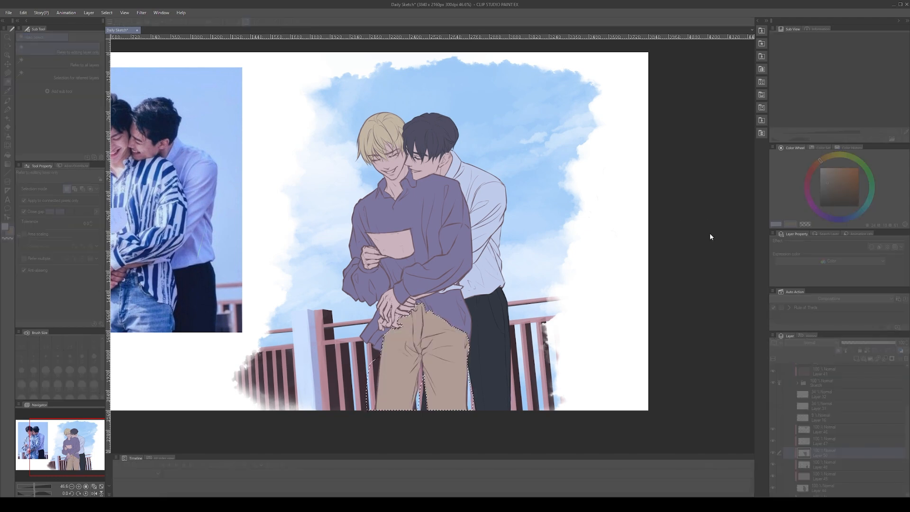
left_click(456, 251)
key("ctrl+u")
mouse_move(705, 216)
left_mouse_down()
mouse_move(695, 216)
mouse_move(696, 201)
left_mouse_up()
left_click_drag(706, 232, 735, 235)
left_click_drag(772, 206, 712, 216)
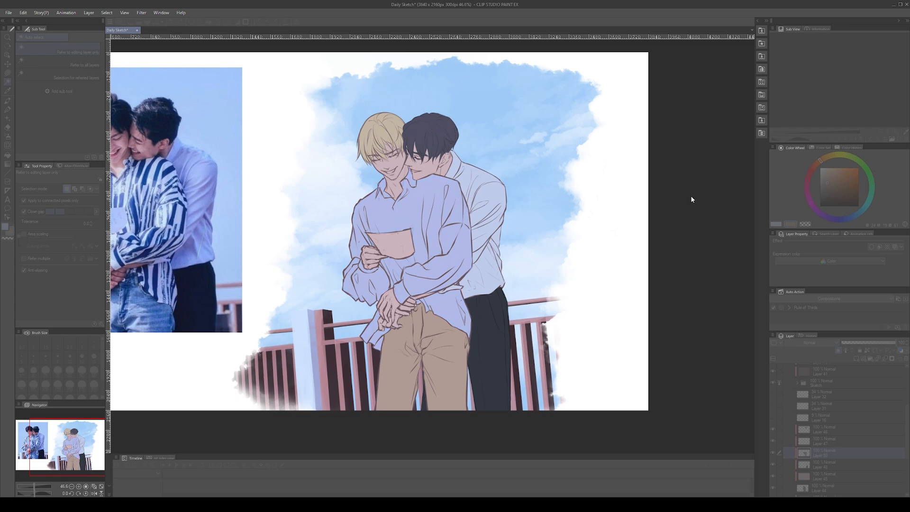
key("Return")
Fill the paper held by the front figure with a very pale blue-white
key("b")
key("m")
key("ctrl+z")
mouse_move(368, 232)
left_mouse_down()
mouse_move(409, 225)
mouse_move(407, 252)
mouse_move(380, 231)
mouse_move(400, 230)
left_mouse_up()
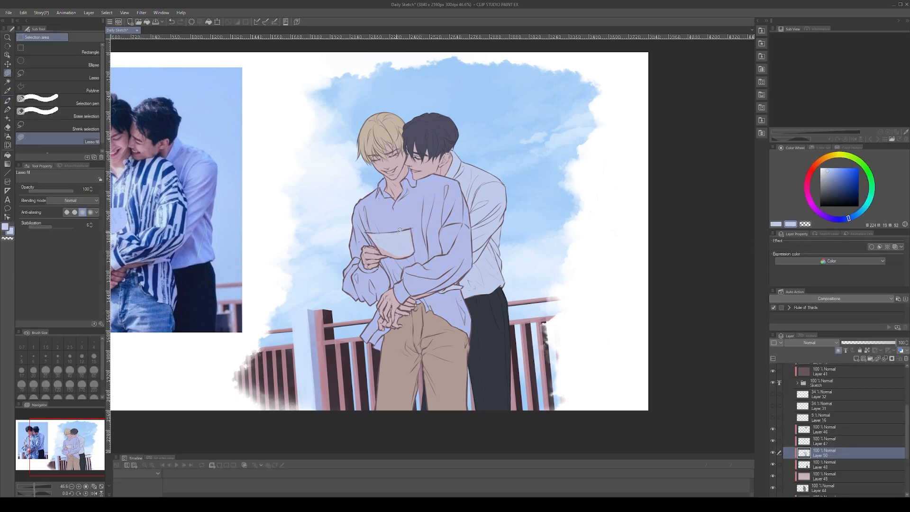
left_click(824, 169)
key("g")
left_click(393, 244)
key("b")
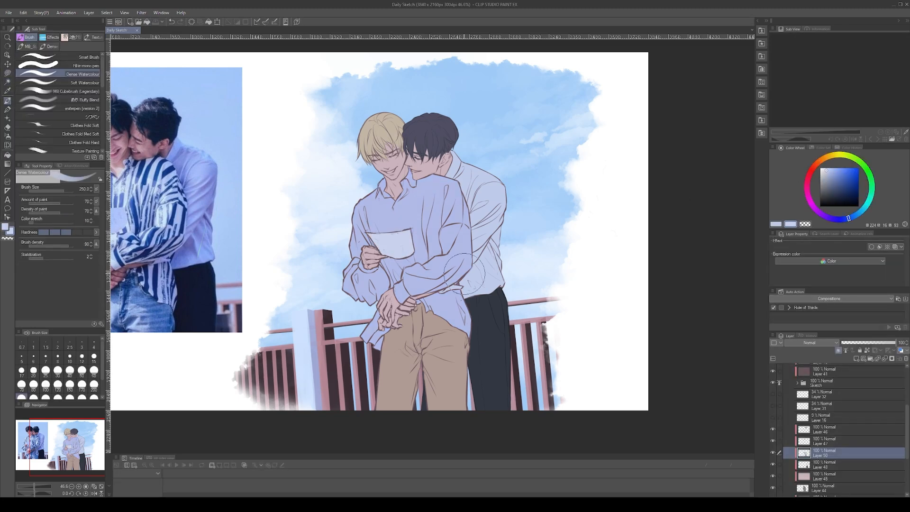
Add a layer above the base silhouette colour and lasso-fill the front figure's face and hand details with sampled, lighter skin tones
left_click(824, 477)
key("ctrl+shift+n")
left_click(373, 158, "alt")
key("m")
left_click(824, 173)
left_click_drag(377, 159, 379, 157)
left_click_drag(365, 249, 366, 248)
left_click_drag(384, 293, 387, 291)
left_click(398, 162, "alt")
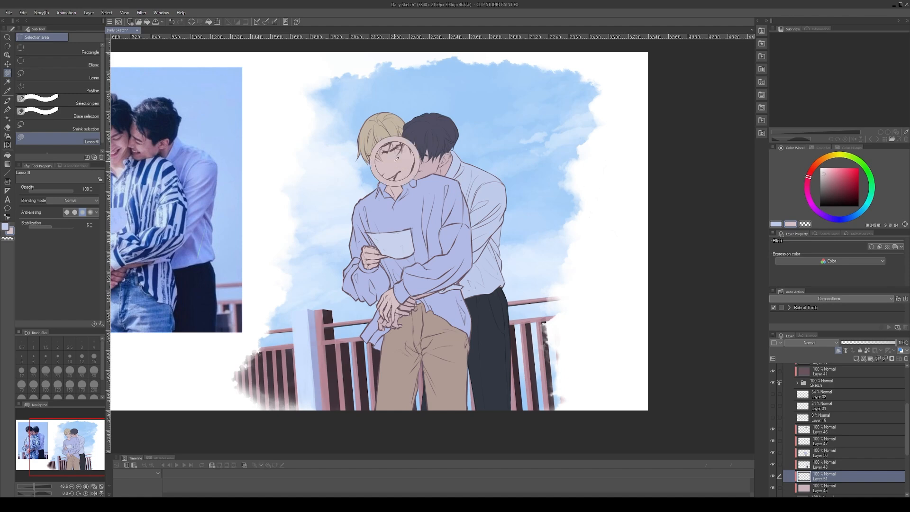
key("g")
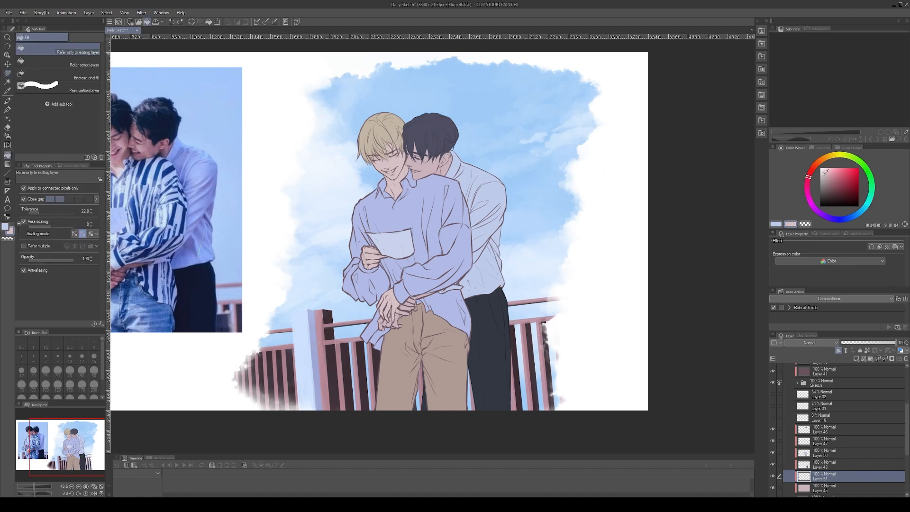
key("m")
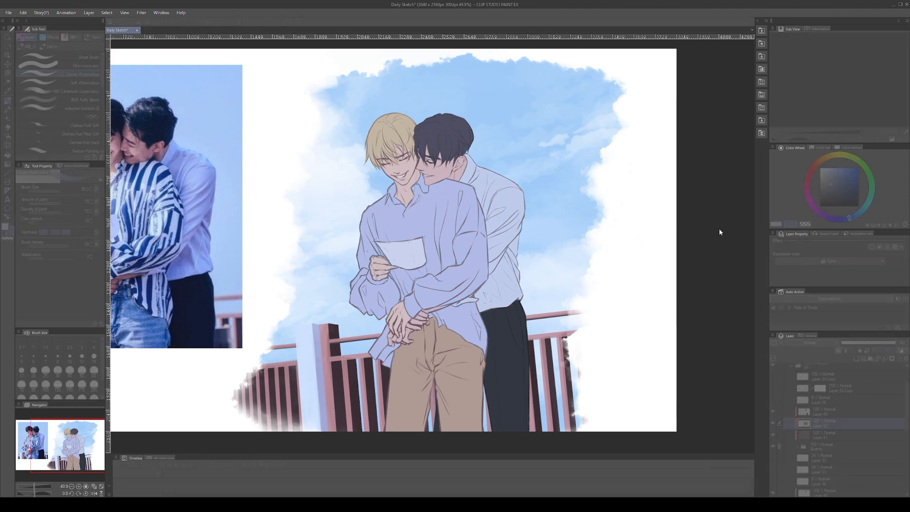
Add a new layer between the line art and the blue shirt-line tint layer
scroll(425, 327, "up", 5)
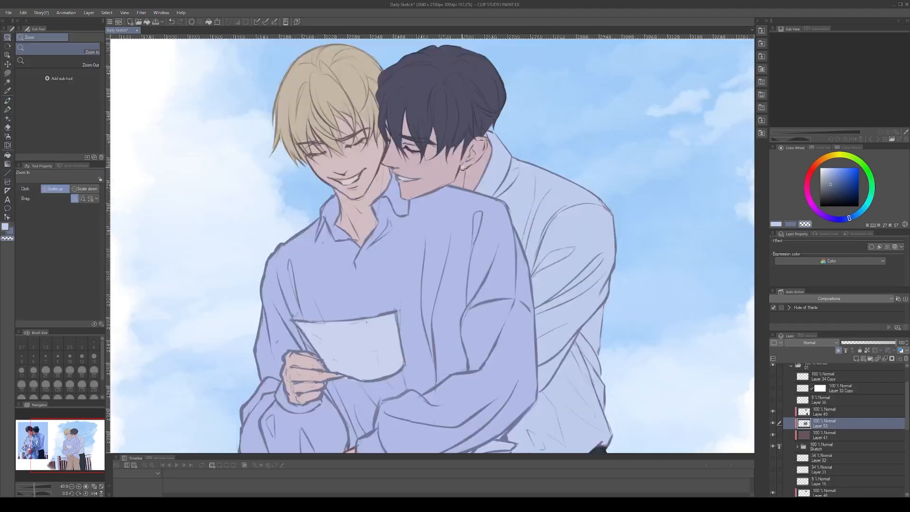
scroll(380, 285, "down", 2)
scroll(364, 270, "up", 2)
scroll(378, 230, "down", 5)
left_click(824, 434)
left_click(856, 359)
left_click(824, 422)
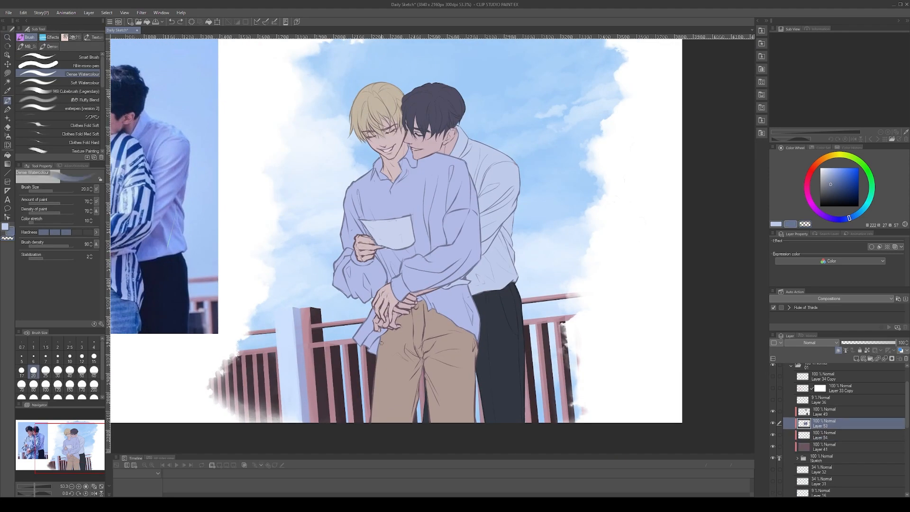
Tint the line art of the front figure's raised fist dark red on the new layer with the size 20 Dense Watercolour brush
left_click(808, 179)
left_click(824, 435)
left_click_drag(355, 239, 371, 236)
left_click_drag(376, 250, 370, 259)
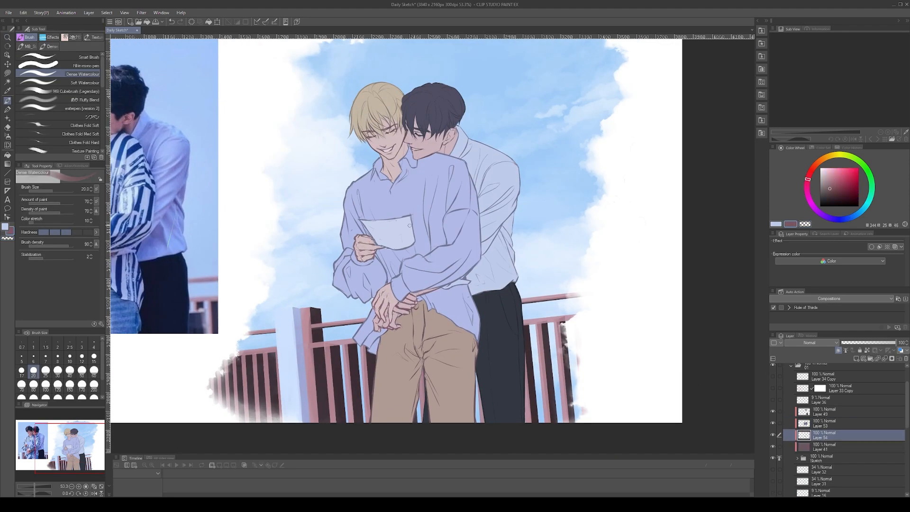
scroll(410, 225, "up", 5)
scroll(415, 178, "down", 2)
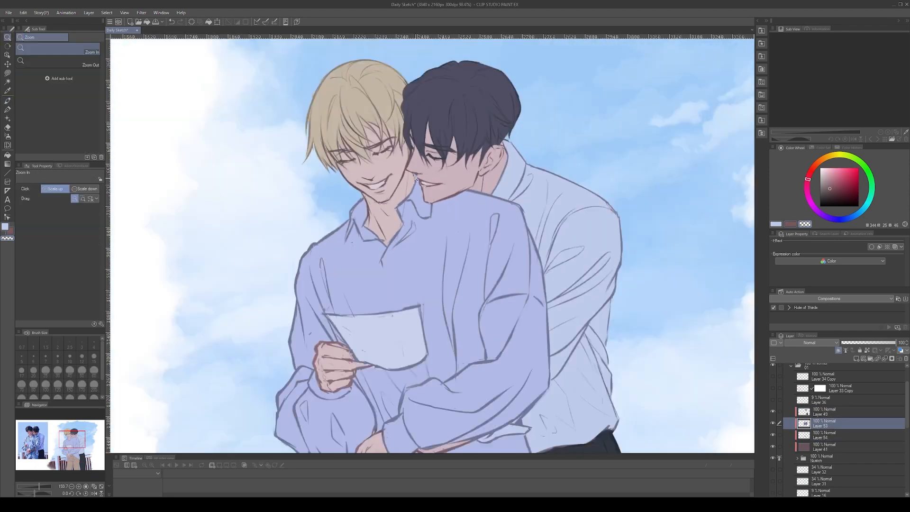
Darken the rear figure's eyebrow and eyelash lines with dark blue on the rear figure's line tint layer
key("b")
left_click(834, 411)
scroll(426, 189, "down", 2)
scroll(439, 161, "up", 4)
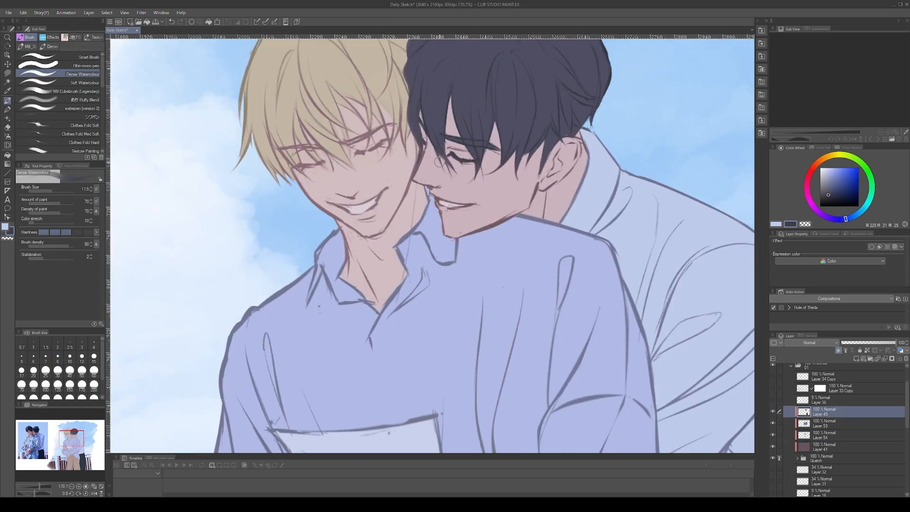
scroll(439, 162, "down", 3)
Set the brush size to 7 and compare the line art with the front shirt's tint layer hidden and shown
left_click(825, 434)
scroll(507, 161, "down", 2)
left_click(45, 359)
left_click(825, 412)
left_click(774, 423)
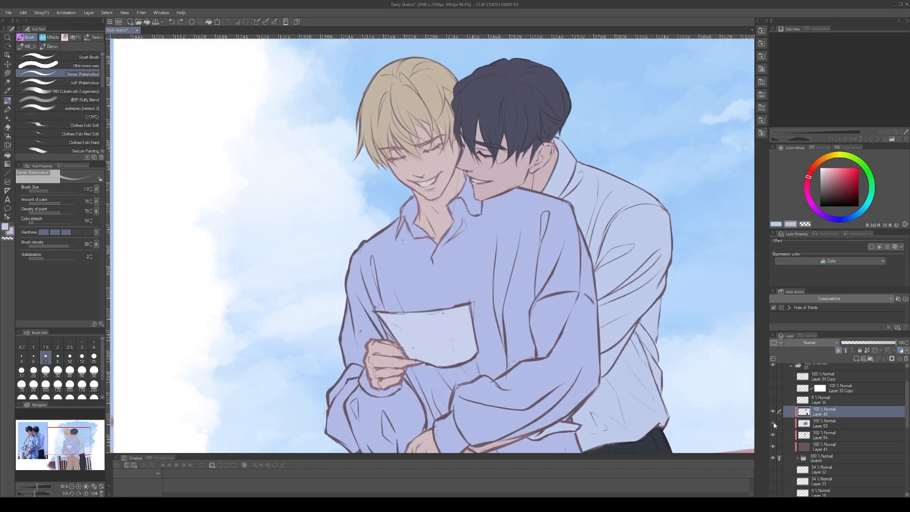
left_click(774, 423)
key("b")
key("ctrl+minus")
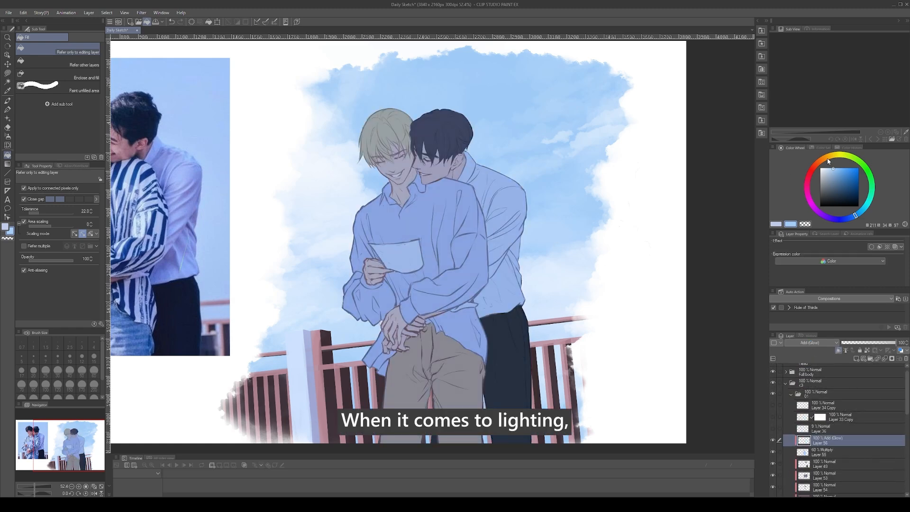
Lasso the sunlit areas of the front figure's shirt, face, hair and trousers and fill them with warm yellow on the Add (Glow) layer
key("m")
key("ctrl+minus")
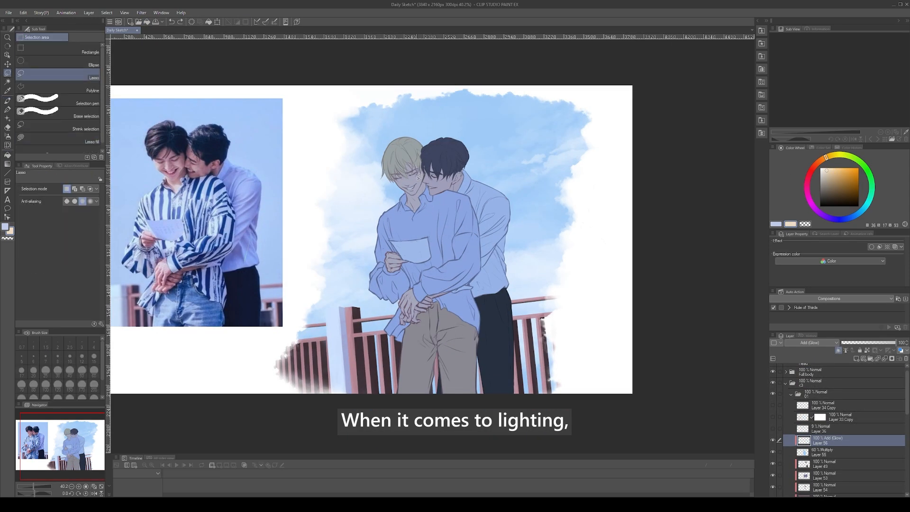
mouse_move(460, 209)
left_mouse_down()
mouse_move(411, 313)
mouse_move(382, 215)
left_mouse_up()
mouse_move(389, 265)
left_mouse_down()
mouse_move(360, 269)
mouse_move(390, 279)
mouse_move(379, 281)
mouse_move(388, 333)
left_mouse_up()
key("b")
key("m")
mouse_move(407, 192)
left_mouse_down()
mouse_move(384, 193)
mouse_move(419, 207)
left_mouse_up()
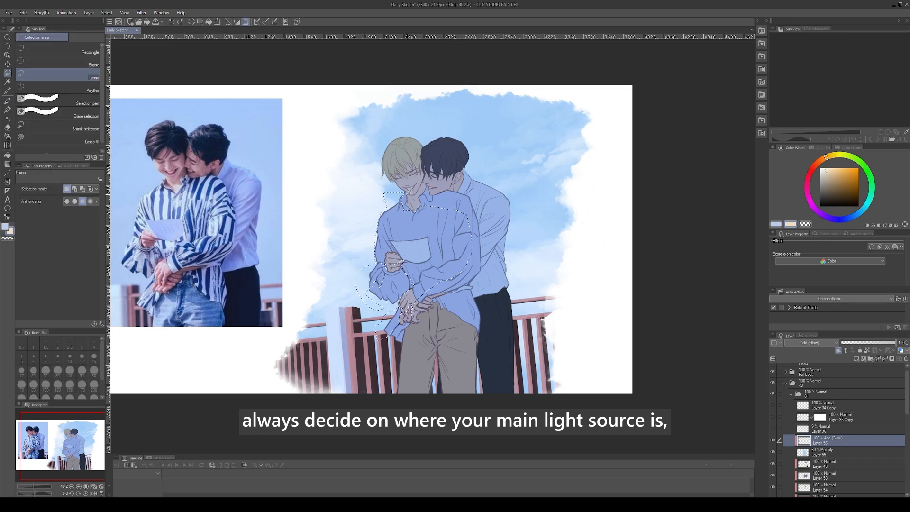
mouse_move(382, 143)
left_mouse_down()
mouse_move(389, 180)
mouse_move(407, 178)
left_mouse_up()
key("b")
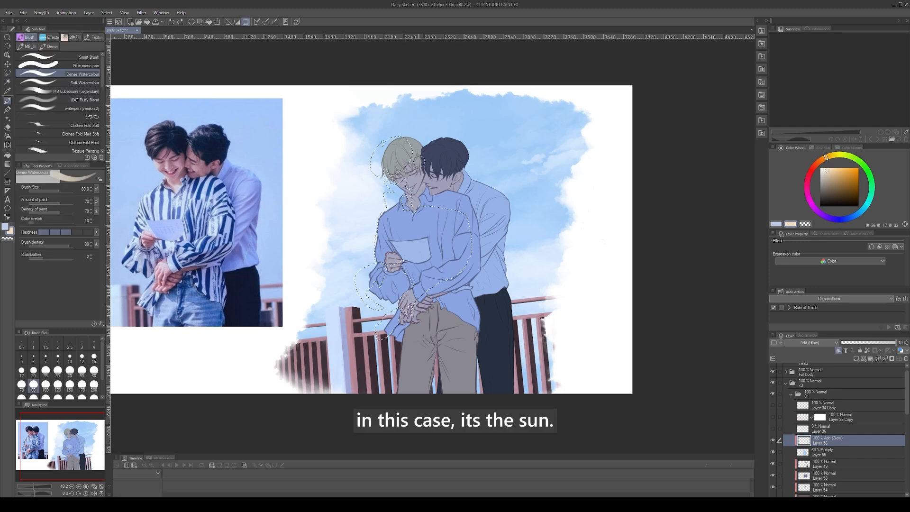
key("m")
mouse_move(403, 303)
left_mouse_down()
mouse_move(412, 330)
mouse_move(431, 341)
mouse_move(400, 392)
left_mouse_up()
left_click_drag(433, 348, 462, 367)
key("alt+Delete")
key("ctrl+d")
key("b")
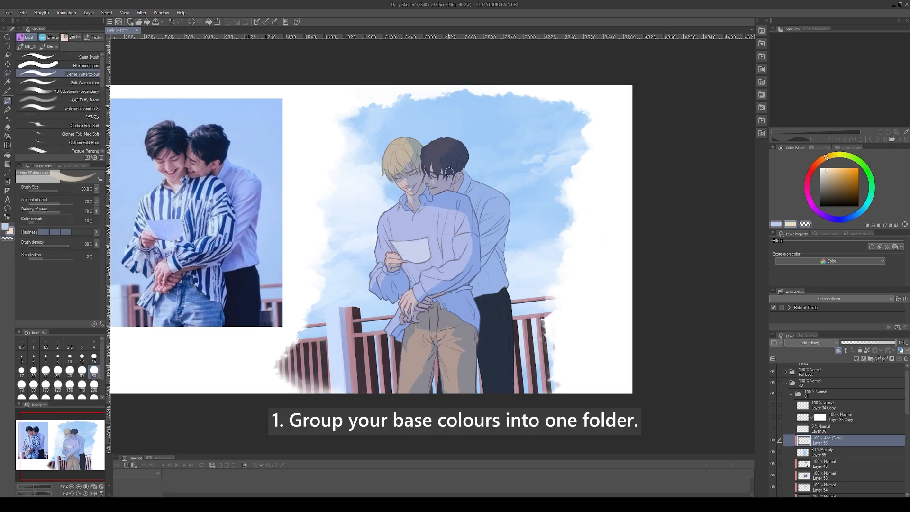
Clear the glow from the shaded shirt fold near the shoulder and from the paper using Lasso fill with transparent colour
key("m")
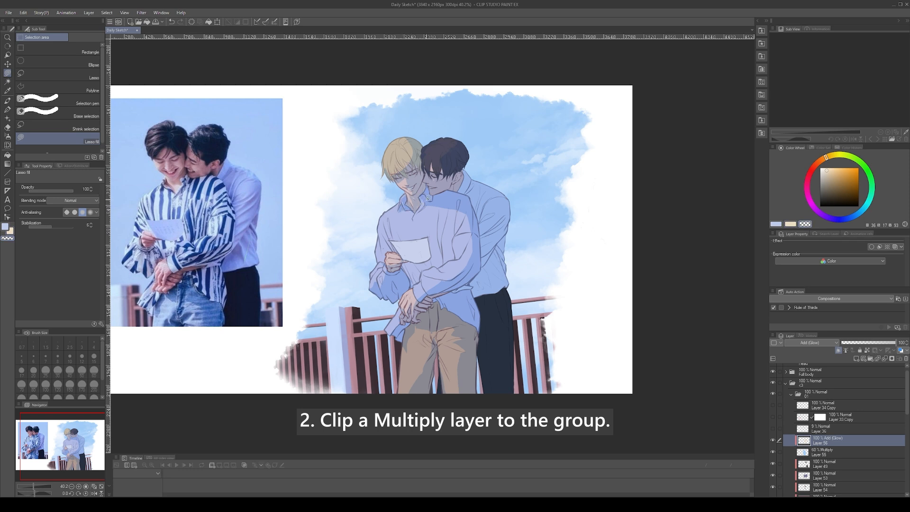
left_click_drag(451, 207, 447, 255)
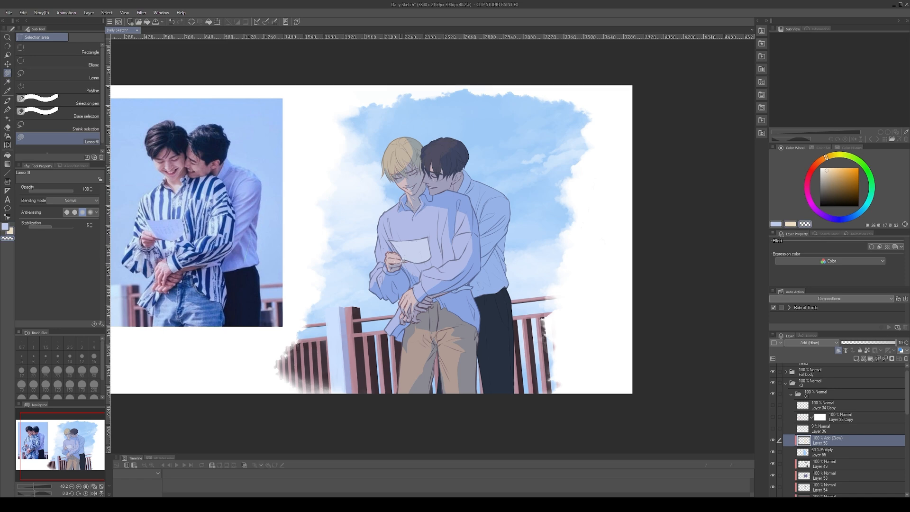
mouse_move(407, 257)
left_mouse_down()
mouse_move(403, 238)
mouse_move(428, 237)
left_mouse_up()
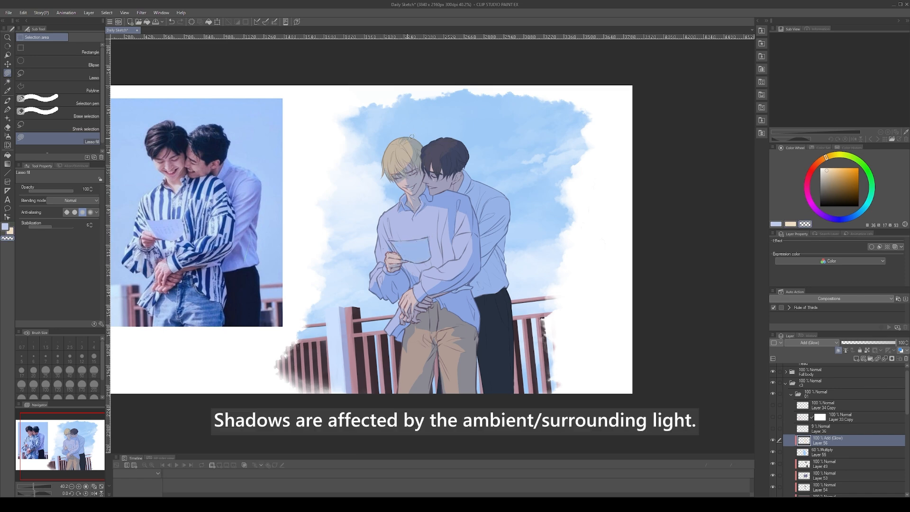
Carve shadow shapes out of the glow on the front figure's hair and lower sleeve with Lasso fill
scroll(395, 142, "up", 5)
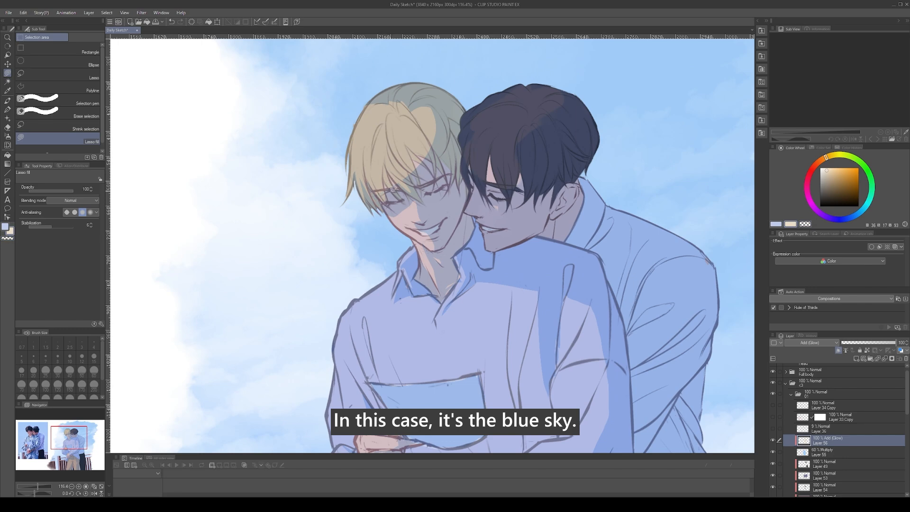
mouse_move(421, 161)
left_mouse_down()
mouse_move(438, 170)
mouse_move(410, 181)
mouse_move(436, 166)
left_mouse_up()
key("ctrl+z")
key("c")
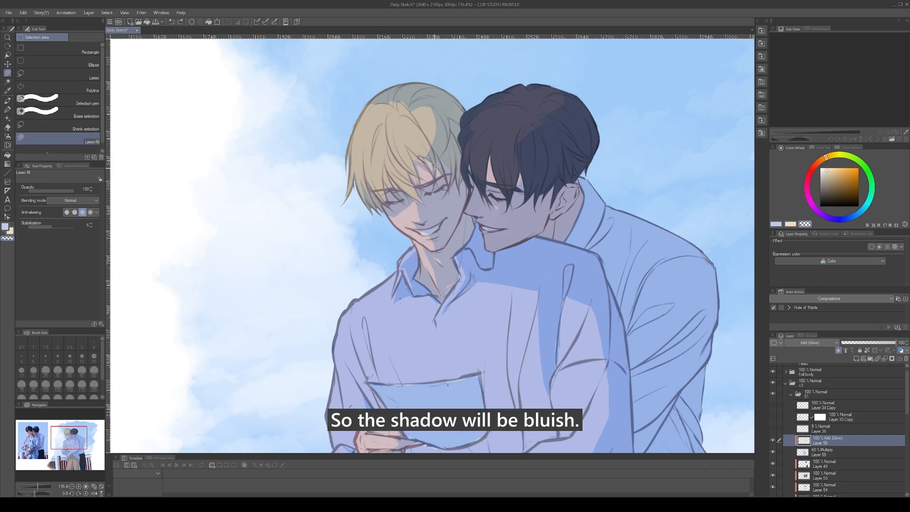
scroll(387, 160, "down", 2)
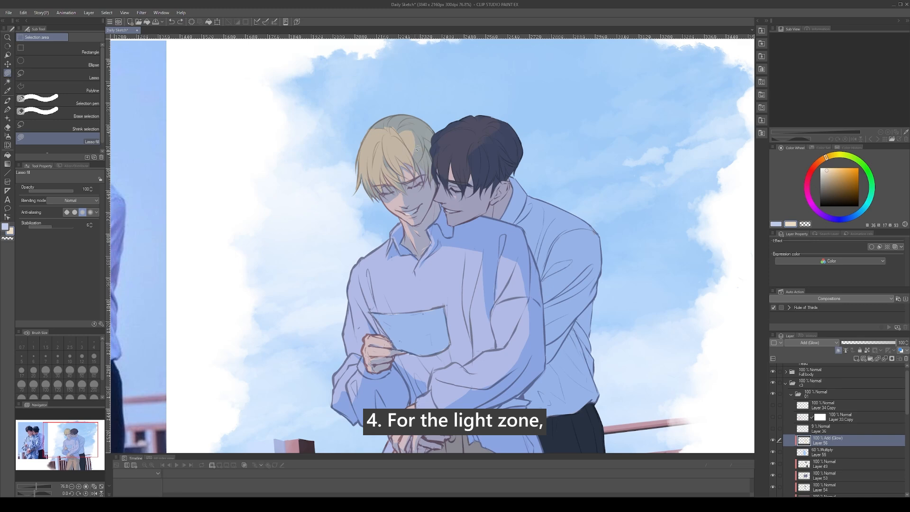
key("c")
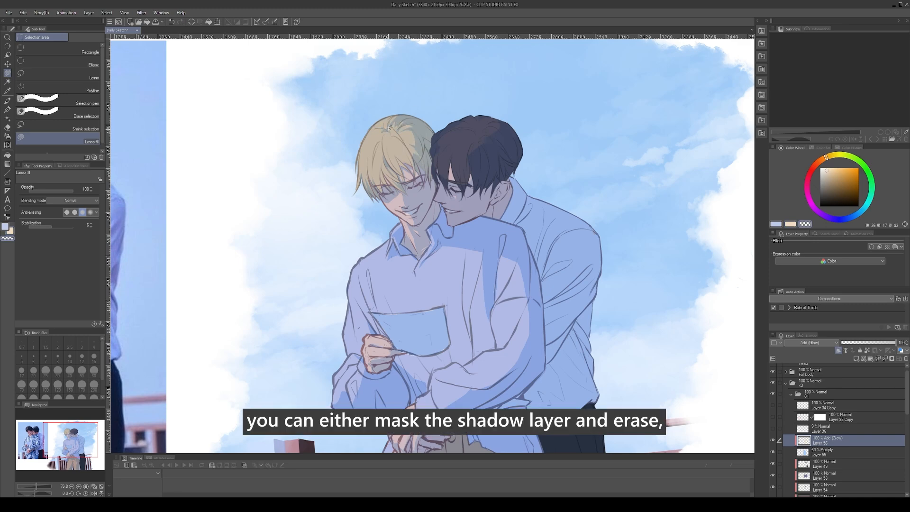
Check the carved sunlight on the front figure against the photo reference and save the drawing
key("p")
scroll(408, 152, "down", 2)
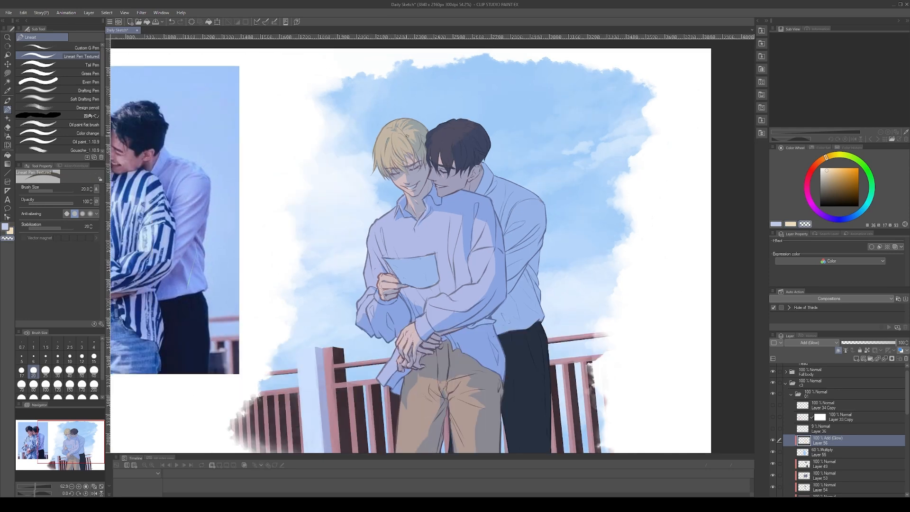
scroll(417, 136, "down", 1)
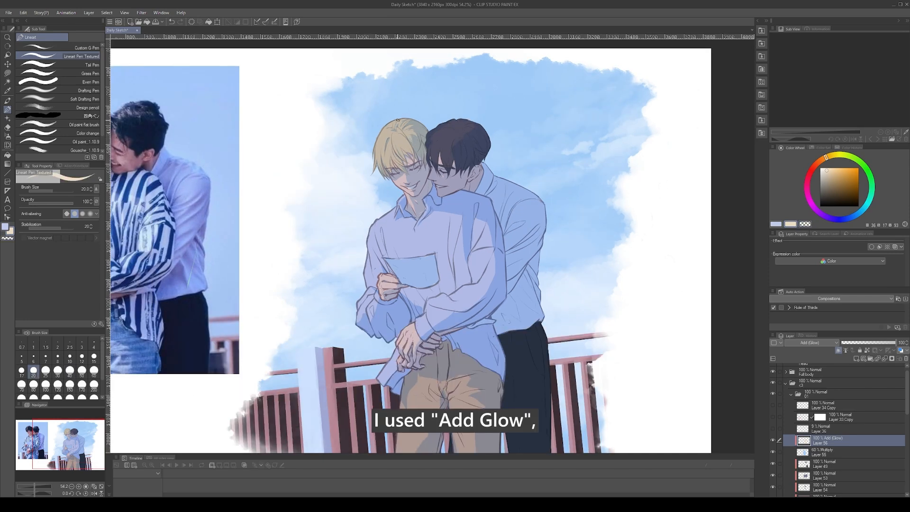
scroll(415, 132, "down", 1)
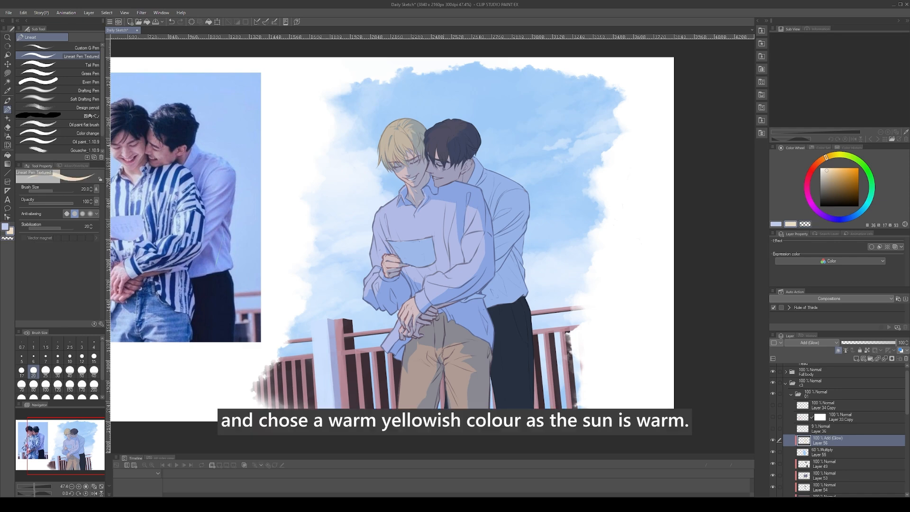
scroll(406, 191, "up", 3)
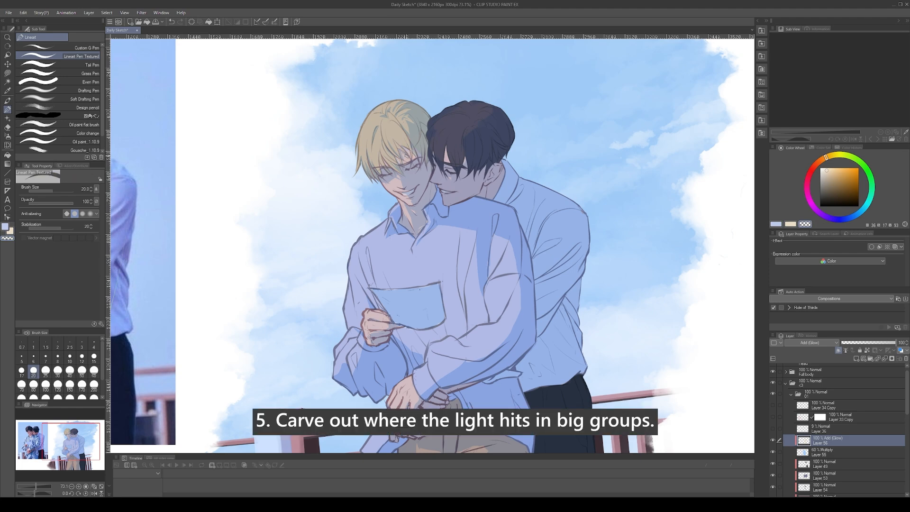
scroll(401, 149, "down", 1)
scroll(401, 149, "down", 2)
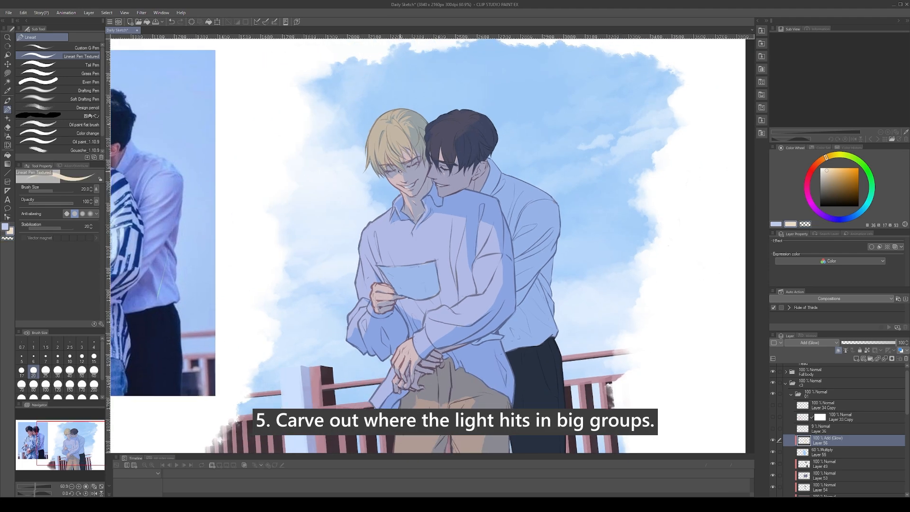
key("ctrl+s")
Touch up the glow around the back figure's dark hair with the textured lineart pen and set its size to 40
left_click_drag(456, 159, 440, 126)
key("bracketright")
key("bracketright")
key("bracketright")
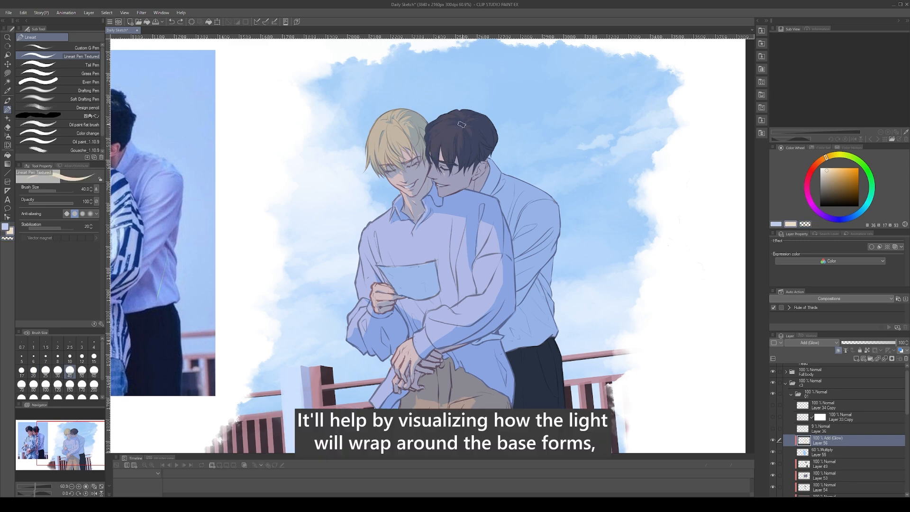
scroll(469, 142, "down", 1)
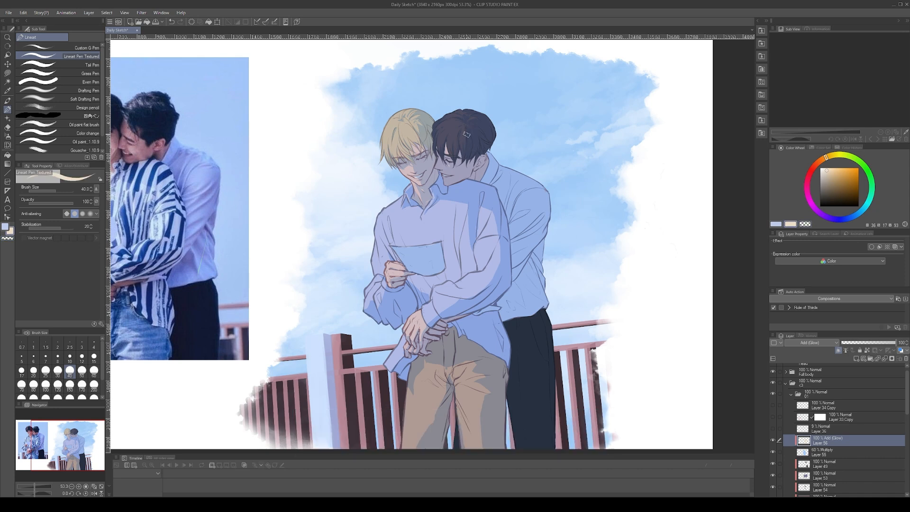
key("c")
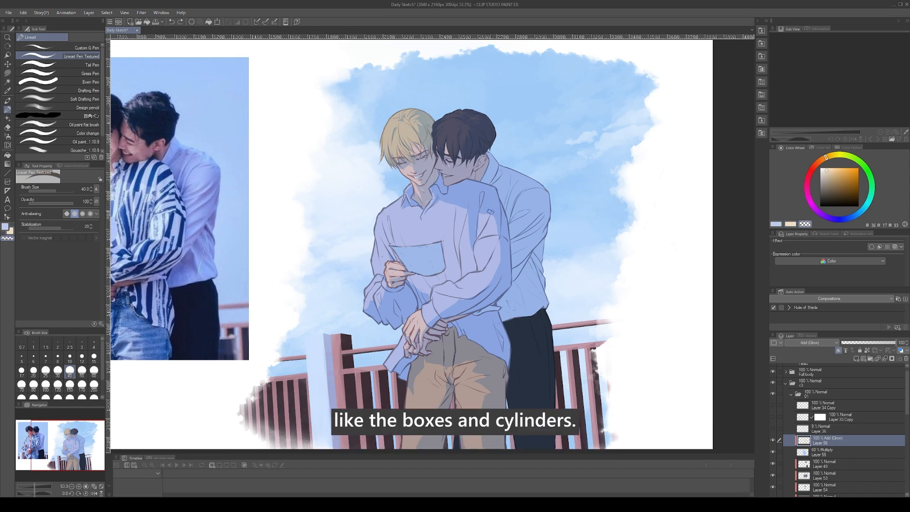
key("c")
Carve fold shadows out of the glow on the front figure's shirt, sleeves and waist with Lasso fill, undoing a wrong shape
key("m")
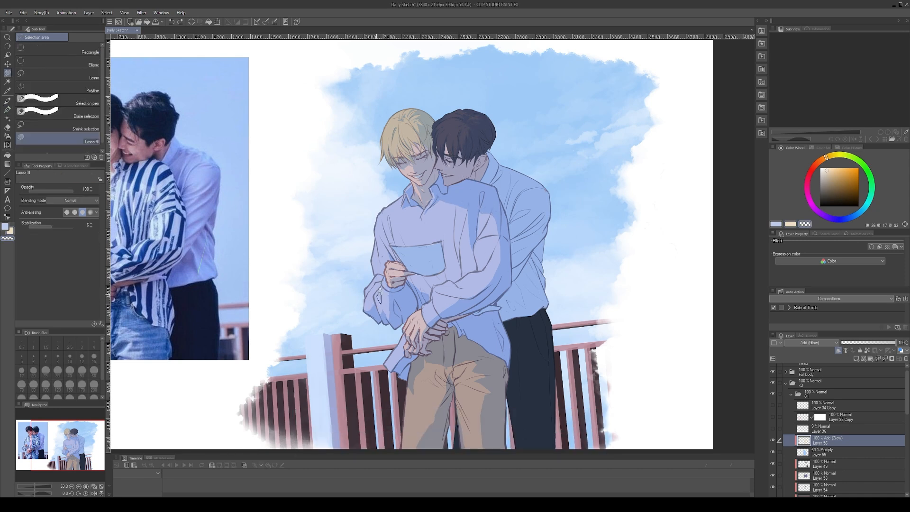
left_click_drag(463, 263, 477, 234)
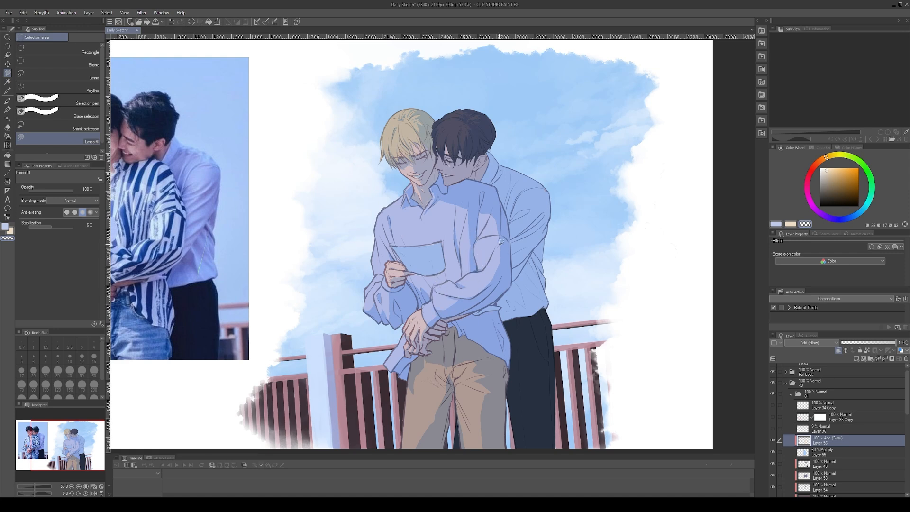
scroll(479, 265, "down", 1)
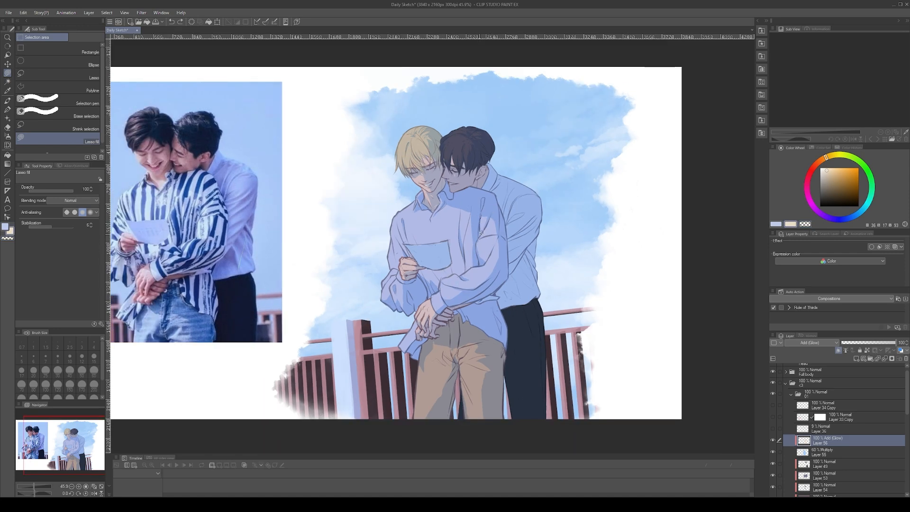
key("c")
key("ctrl+z")
mouse_move(487, 263)
left_mouse_down()
mouse_move(497, 250)
mouse_move(549, 243)
left_mouse_up()
left_click_drag(549, 222, 548, 229)
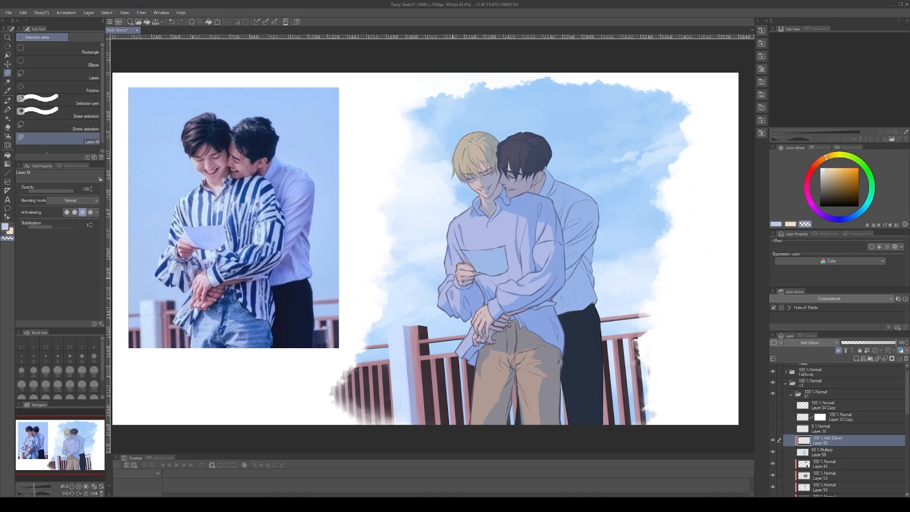
mouse_move(472, 327)
left_mouse_down()
mouse_move(469, 339)
mouse_move(475, 333)
left_mouse_up()
left_click_drag(500, 287, 483, 280)
key("c")
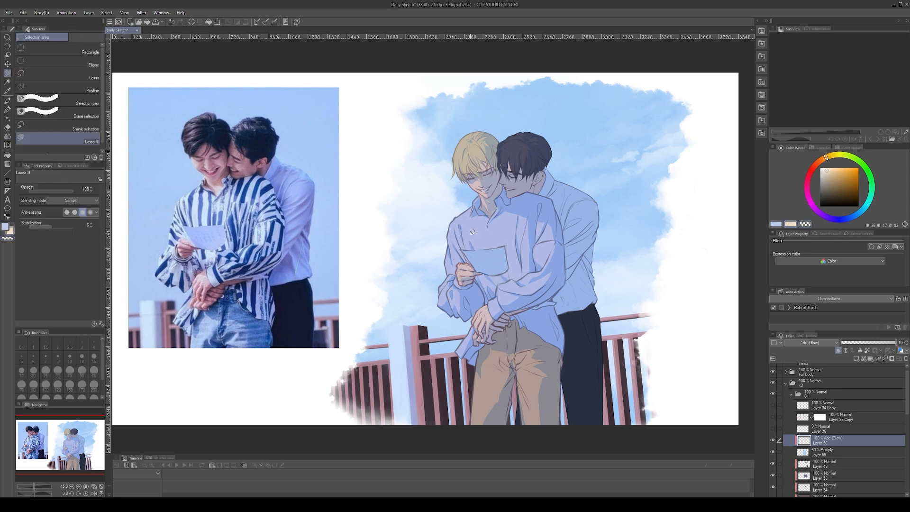
key("c")
Add another masked layer from the sunlit selection above the lighting layers, select Layer 58 and clear the selection
key("p")
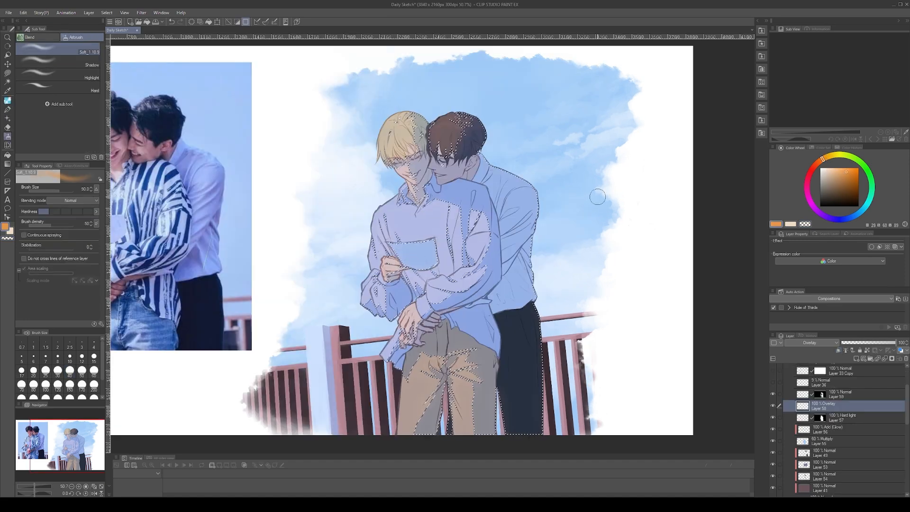
key("alt+]")
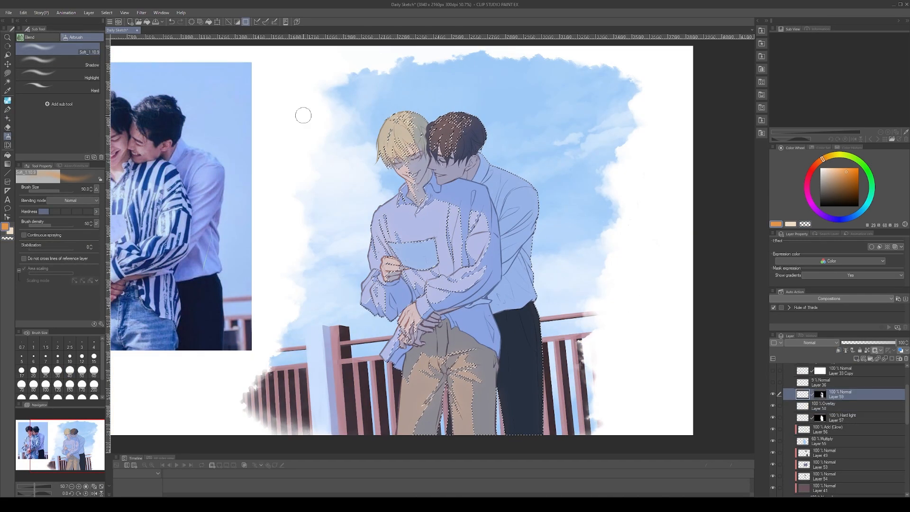
key("ctrl+shift+n")
left_click(824, 417)
key("ctrl+d")
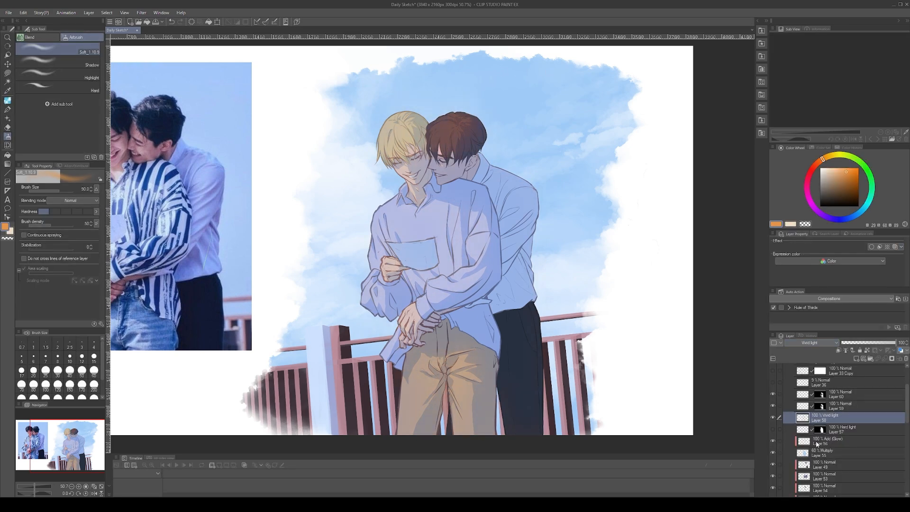
Copy the Hard light layer's mask onto Layer 58 and set that layer's blending mode to Overlay
left_click_drag(820, 429, 820, 418)
scroll(816, 343, "up", 2)
scroll(816, 343, "down", 1)
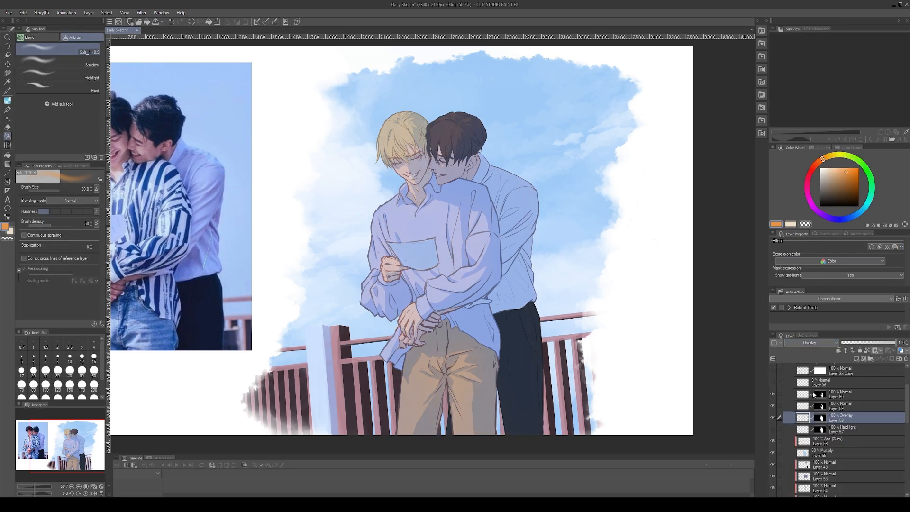
Hide masked layers 59 and 60 and compare the drawing with the Overlay layer hidden and shown
left_click_drag(773, 395, 774, 418)
left_click(773, 418)
left_click(773, 418)
left_click(773, 418)
scroll(817, 342, "down", 3)
scroll(817, 342, "up", 3)
scroll(817, 343, "up", 3)
scroll(818, 344, "down", 3)
scroll(796, 342, "up", 2)
Replace the hidden Hard light layer with a new Add (Glow) layer at 30% opacity
left_click(844, 429)
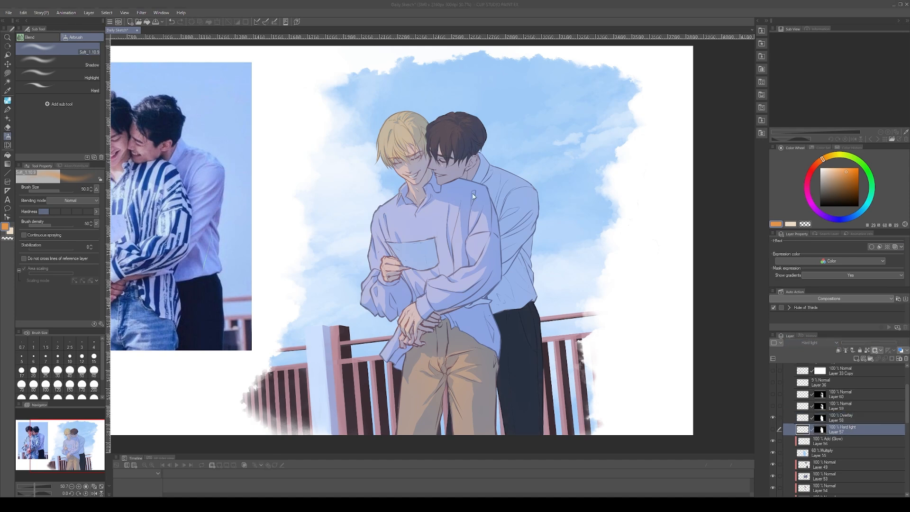
left_click(905, 359)
left_click(856, 358)
left_click(903, 342)
type("30")
key("Return")
Try painting a white glow over the held paper with the Dense Watercolour brush
key("b")
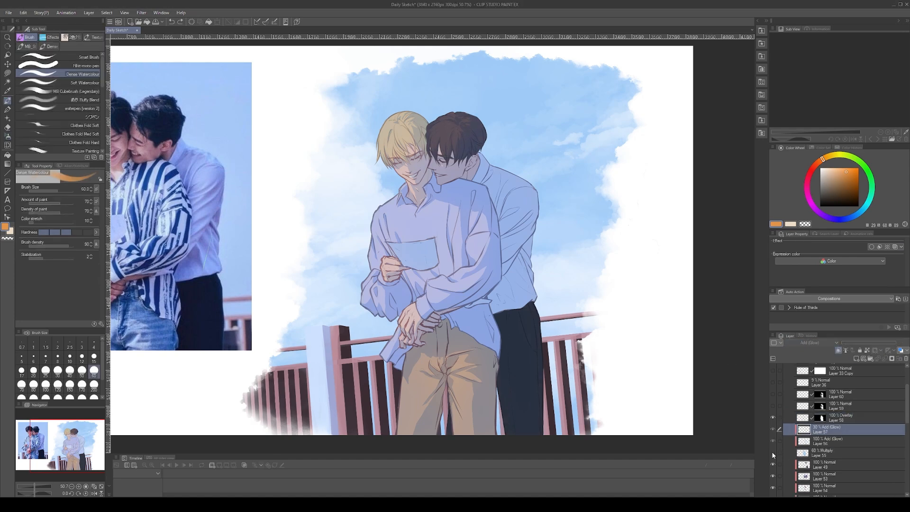
left_click(820, 169)
left_click_drag(411, 244, 435, 267)
key("ctrl+z")
key("ctrl+z")
key("ctrl+z")
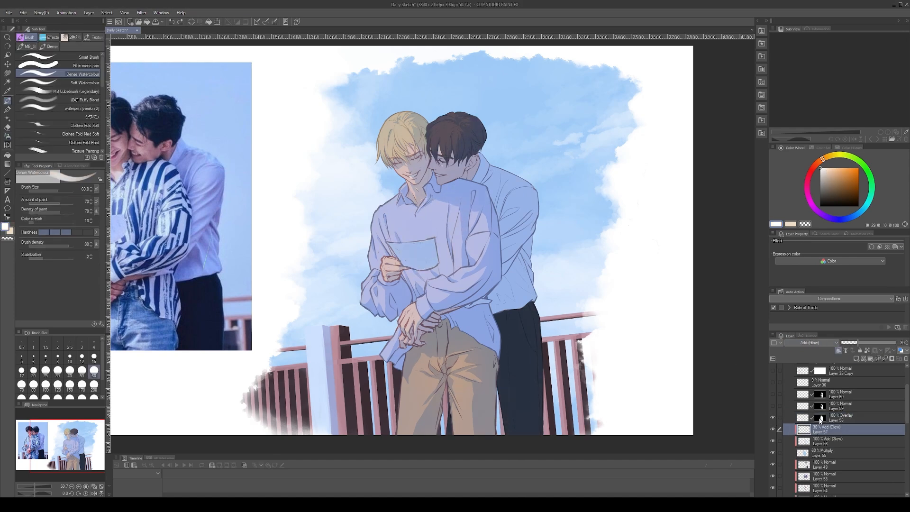
Set the main Add (Glow) layer's opacity to 60% and compare the drawing with it hidden and shown
left_click(844, 441)
left_click(903, 342)
type("60")
key("Return")
left_click(774, 440)
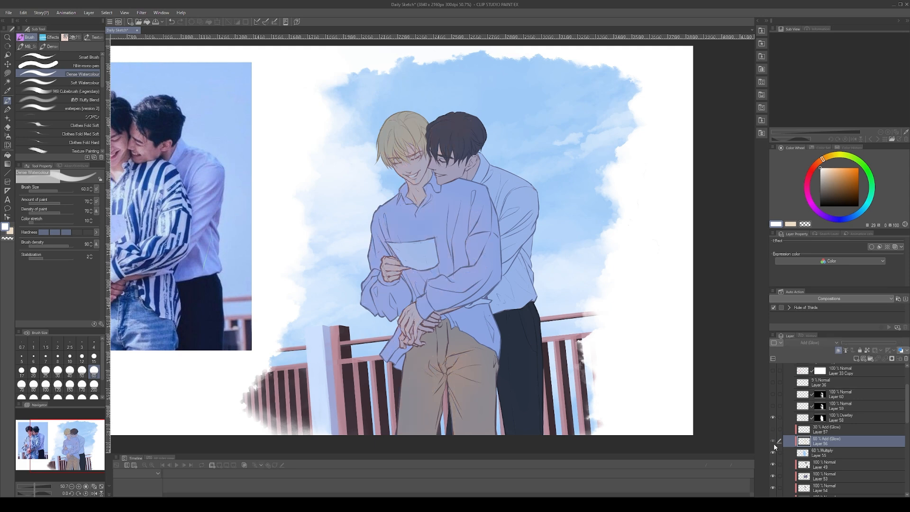
left_click(773, 441)
Try unclipping the main Add (Glow) layer and toggle clipping on the base colour layers below the sketch folder
left_click(844, 429)
left_click(844, 441)
left_click(839, 350)
left_click(825, 453)
scroll(833, 428, "down", 5)
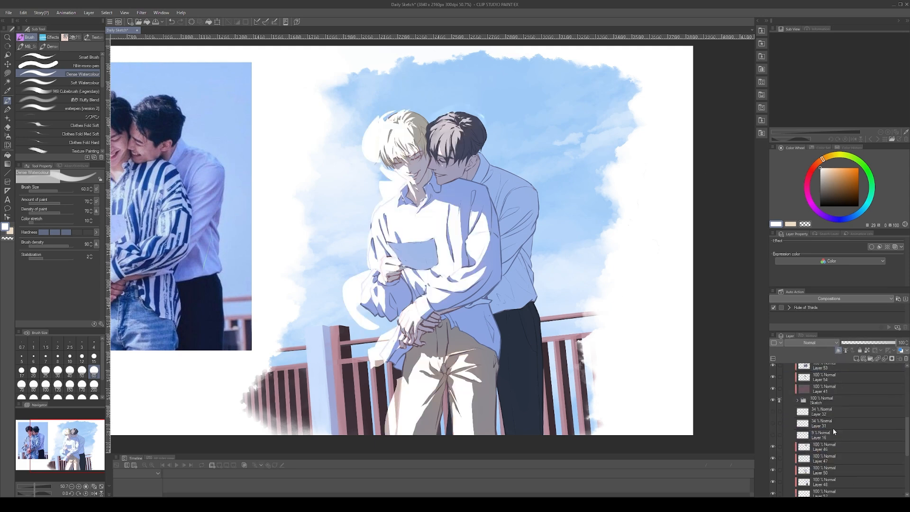
left_click(834, 457)
left_click(838, 351)
left_click(839, 445)
left_click(839, 433)
left_click(838, 350)
left_click(839, 445)
scroll(835, 441, "down", 3)
Group the figures' line art, tint and base colour layers into Folder 5 and check its contents by toggling visibility
left_click(773, 404)
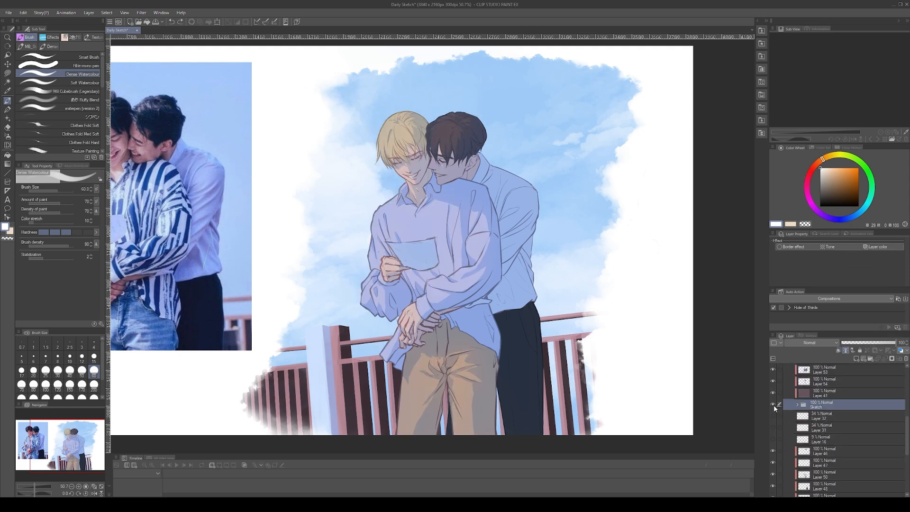
scroll(833, 445, "down", 5)
left_click(833, 463, "shift")
mouse_move(827, 466)
left_mouse_down()
mouse_move(827, 428)
mouse_move(824, 449)
left_mouse_up()
scroll(826, 417, "up", 1)
left_click(824, 394, "shift")
left_click(773, 421)
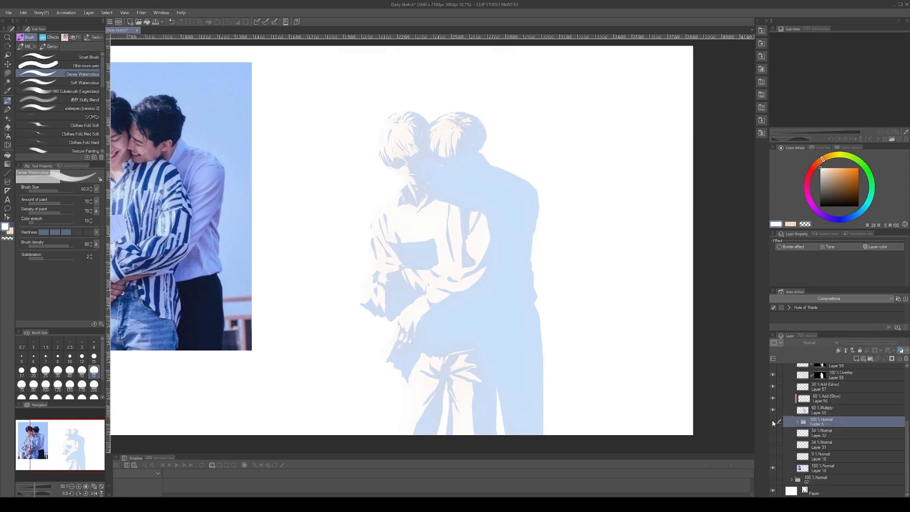
left_click(773, 420)
Clip the Multiply shadow layer to Folder 5 and mask the 60% Add (Glow) layer to the sunlit area
left_click(825, 410)
left_click(773, 410)
left_click(773, 398)
left_click(843, 398)
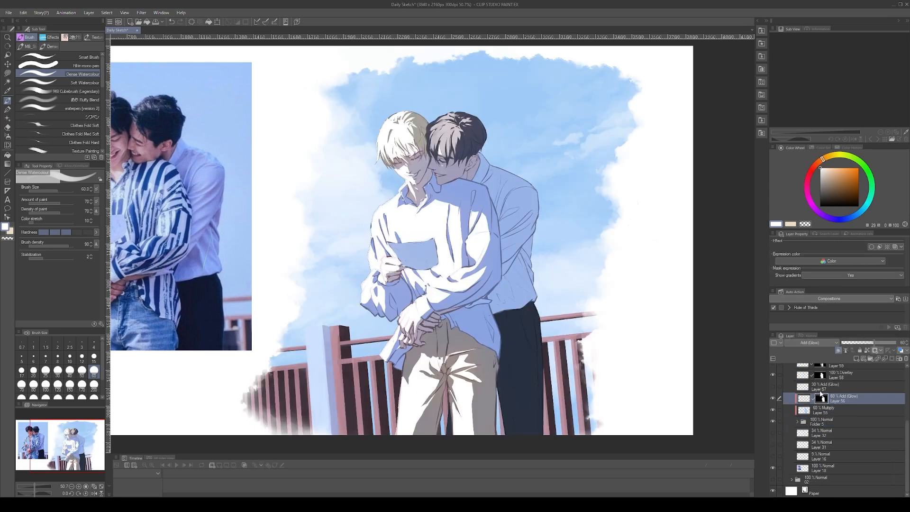
Lower the main Add (Glow) layer's opacity to 40% and recolour its light to a muted orange
left_click_drag(874, 342, 874, 345)
left_click(846, 179)
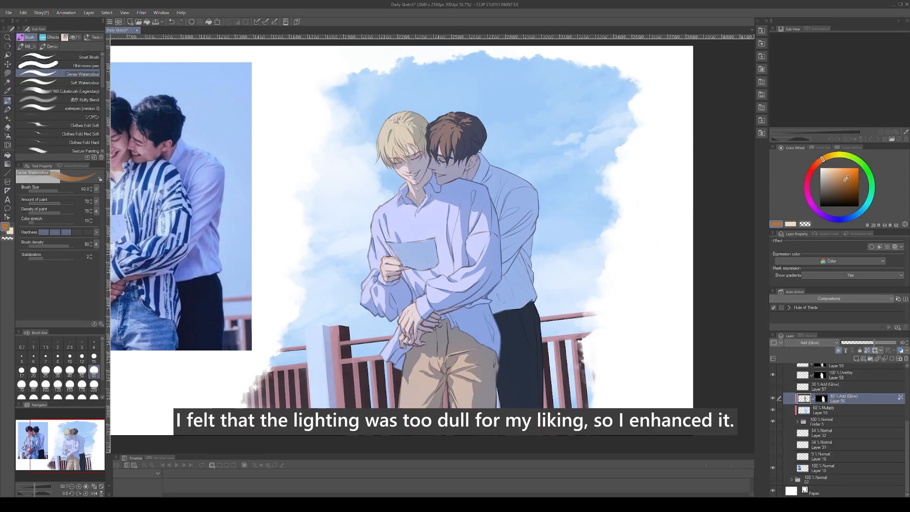
left_click(842, 180)
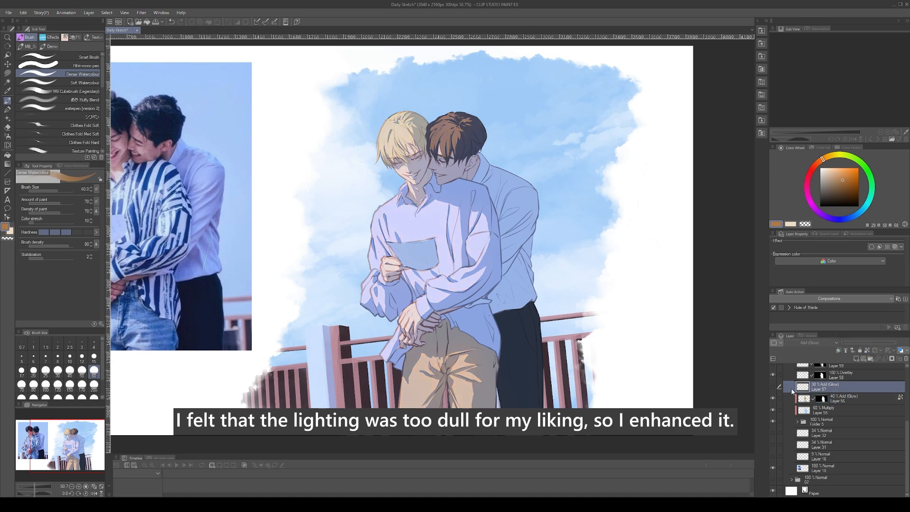
Select the upper Add (Glow) layer and reduce the size of the waterpen (version 2) brush for painting on it
left_click(824, 387)
left_click(82, 109)
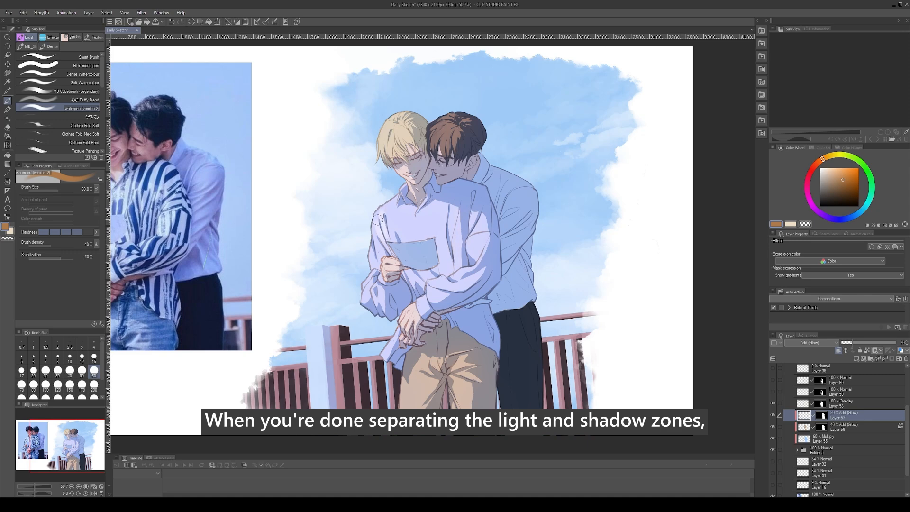
key("bracketleft")
key("bracketleft")
key("bracketleft")
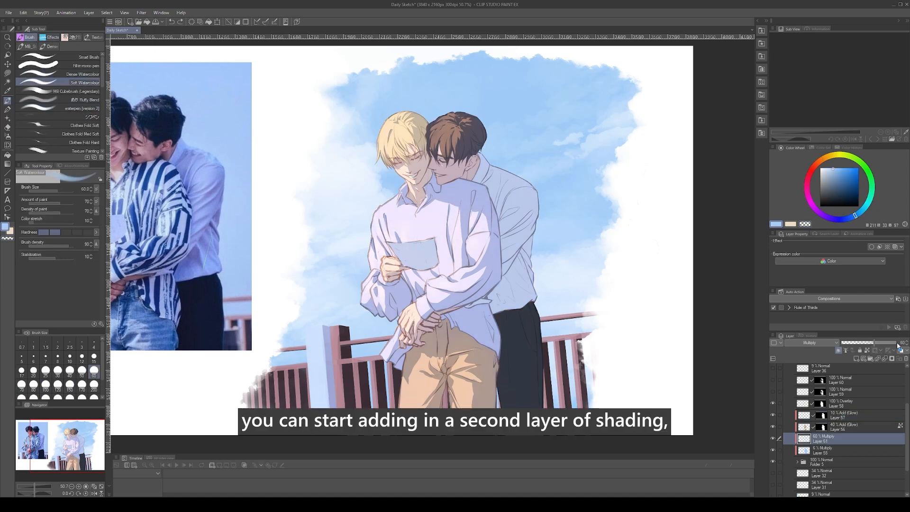
Paint light blue second-layer shading on the figures in the 60% Multiply layer with the Soft Watercolour brush
key("m")
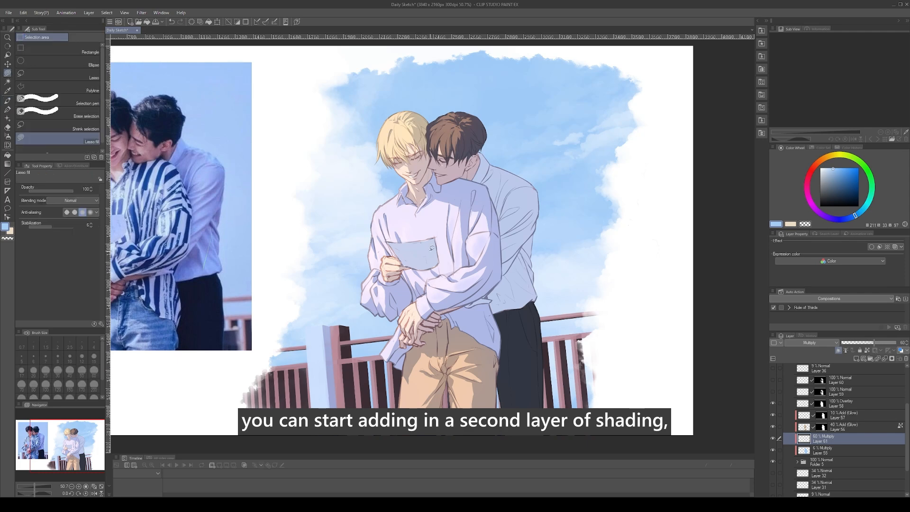
key("b")
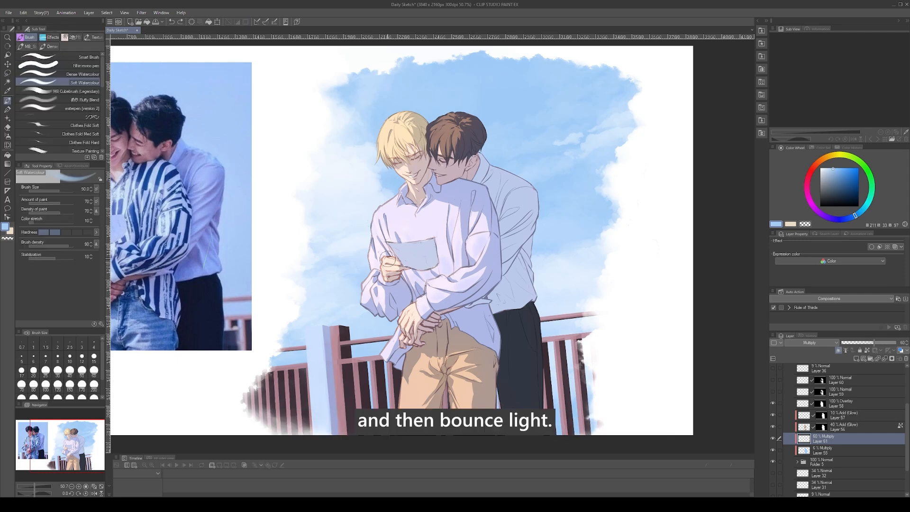
key("ctrl+d")
key("bracketright")
key("bracketright")
key("bracketright")
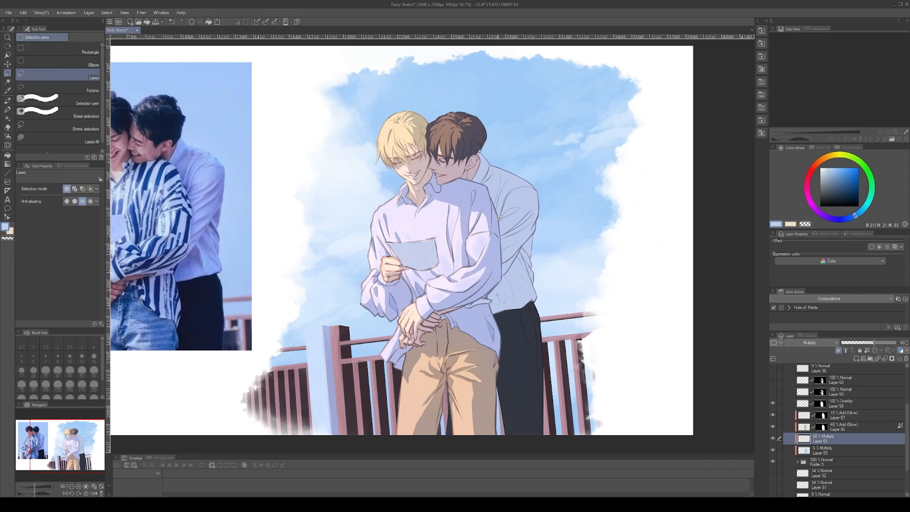
key("ctrl+z")
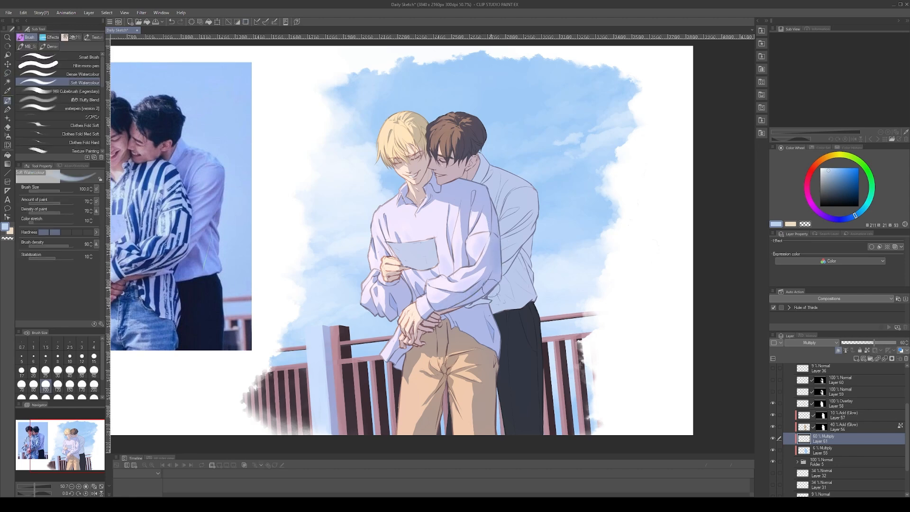
key("ctrl+d")
key("ctrl+z")
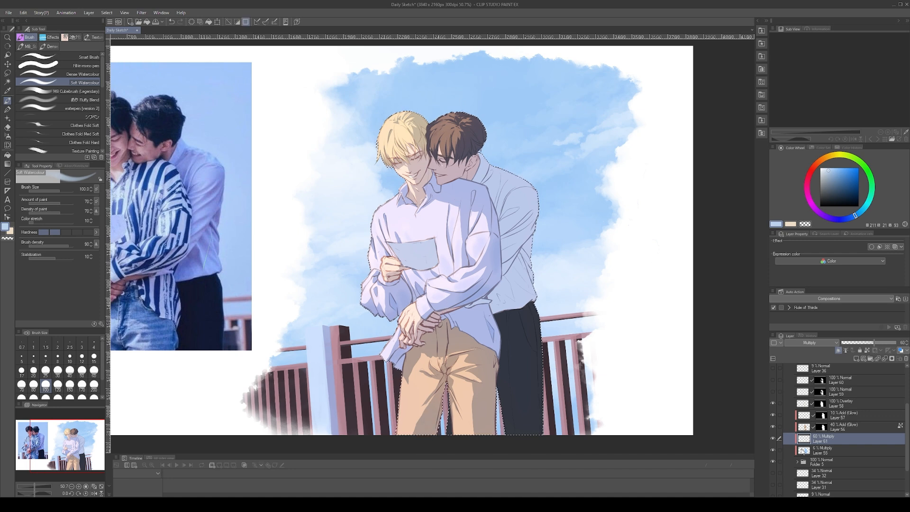
key("ctrl+d")
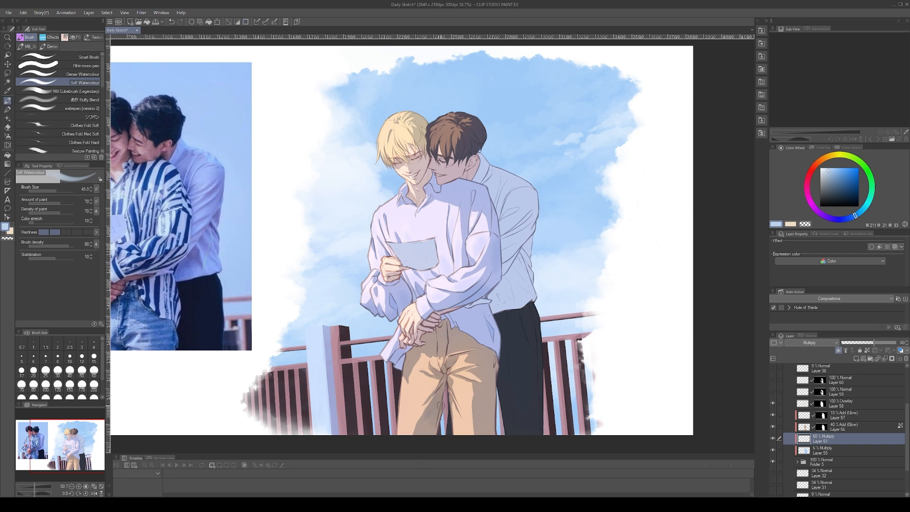
key("ctrl+d")
Compare the Add (Glow) layers by toggling their visibility and set the second-shading Multiply layer's opacity to 53%
left_click(772, 415)
left_click(773, 427)
left_click(774, 428)
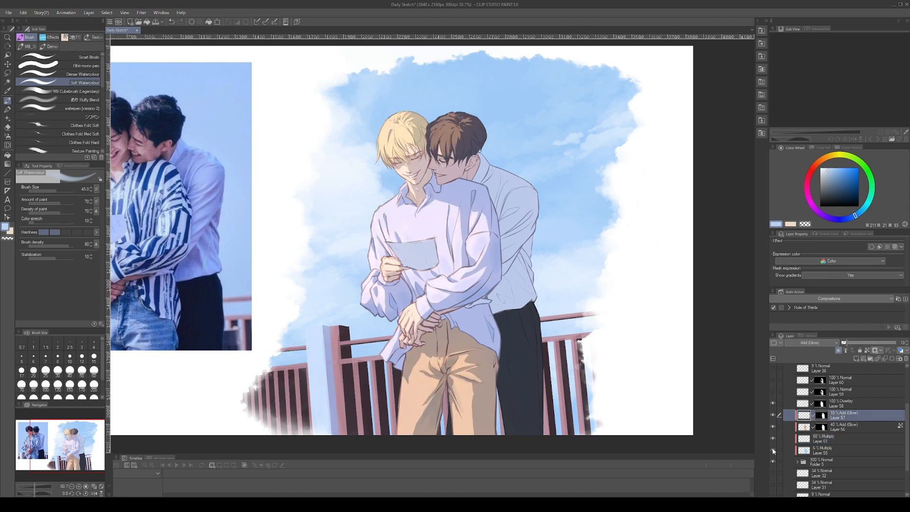
left_click(815, 439)
left_click(885, 342)
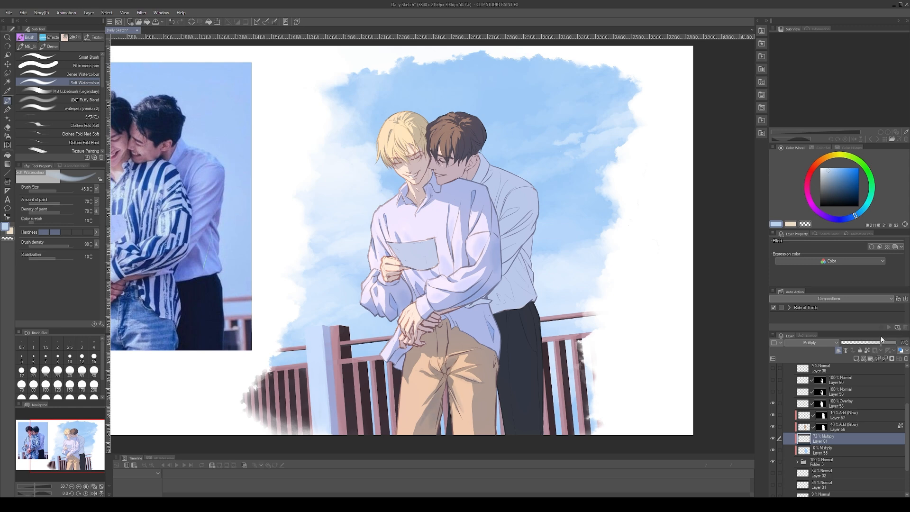
Lasso and shade the folds near the waist of the back figure's shirt in pale blue on the 53% Multiply layer
key("m")
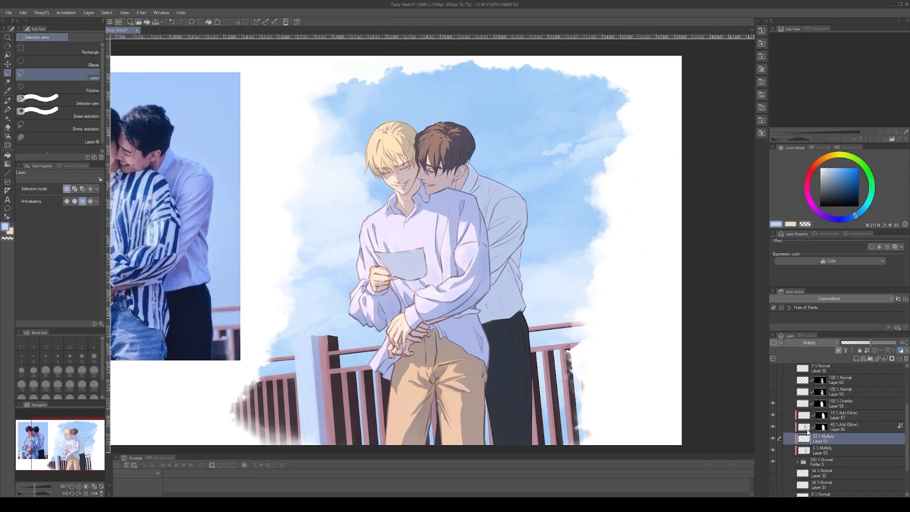
left_click(495, 231, "alt")
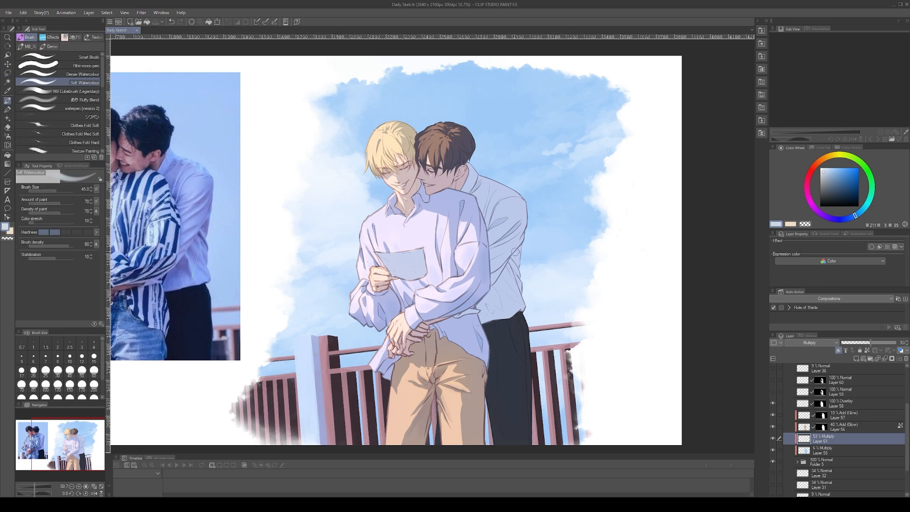
left_click_drag(504, 274, 479, 304)
key("b")
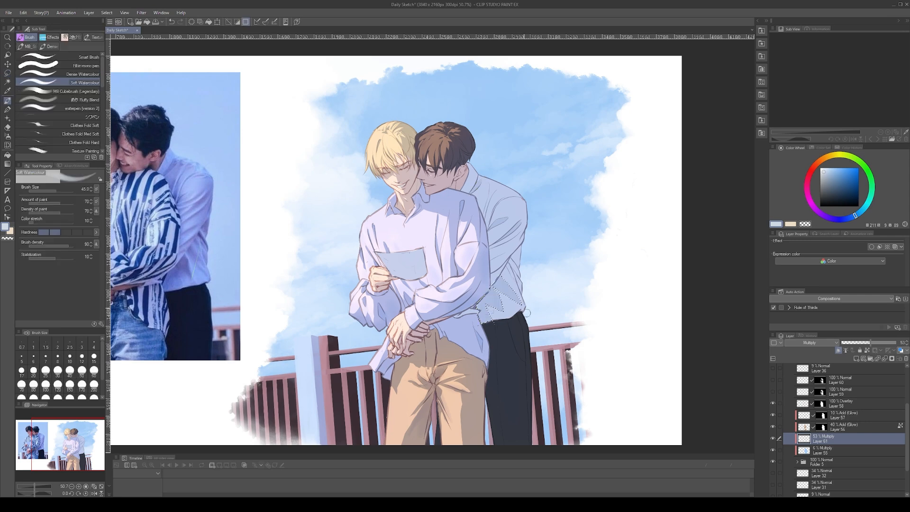
key("ctrl+d")
key("m")
key("b")
key("ctrl+d")
key("m")
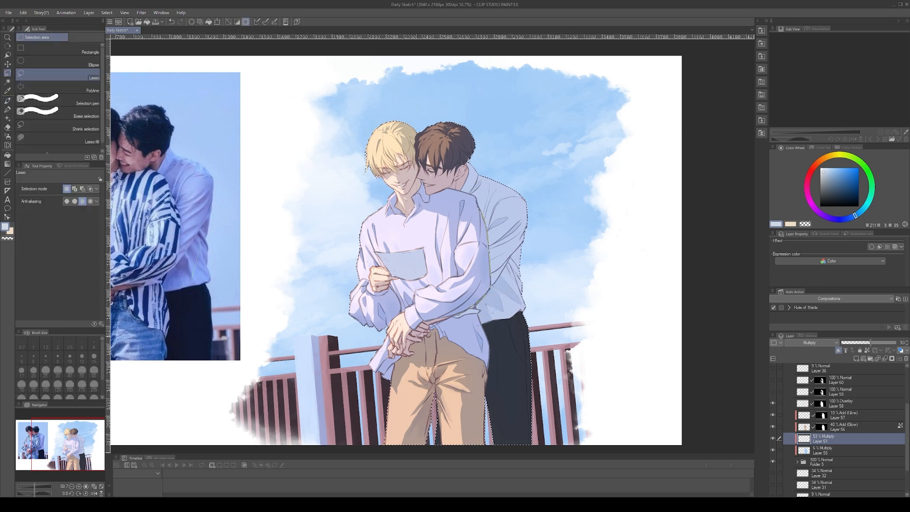
Refine the shading on the lower part of the back figure's shirt, enlarging the Soft Watercolour brush to 60
key("b")
key("m")
key("ctrl+d")
key("b")
left_click(494, 303, "alt")
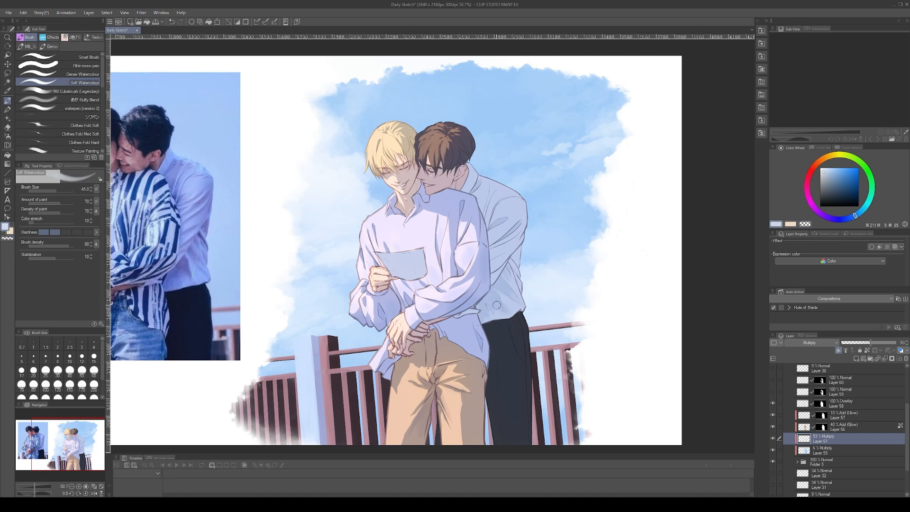
key("bracketleft")
key("c")
key("bracketright")
key("bracketright")
key("bracketright")
key("bracketright")
key("bracketright")
key("c")
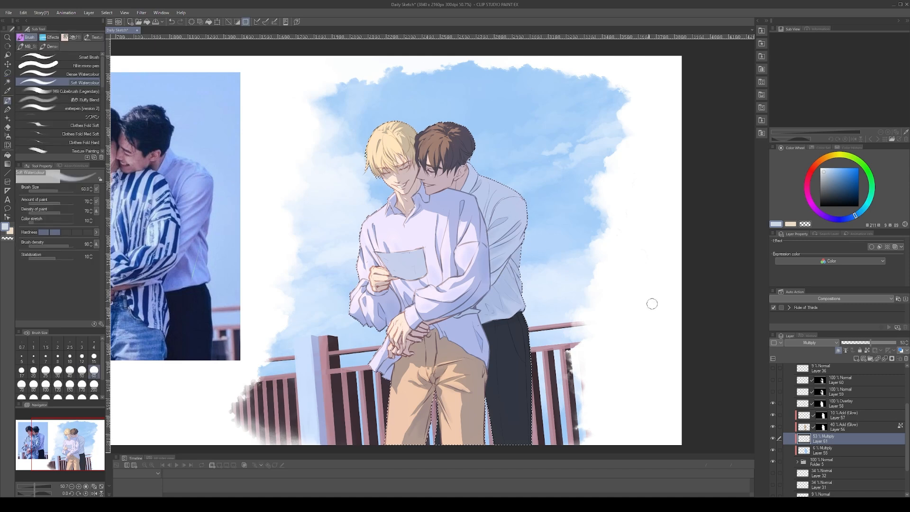
Undo the last shading change and soften the shadows around the back figure's shoulder and upper sleeve with paint and transparent colour
key("ctrl+z")
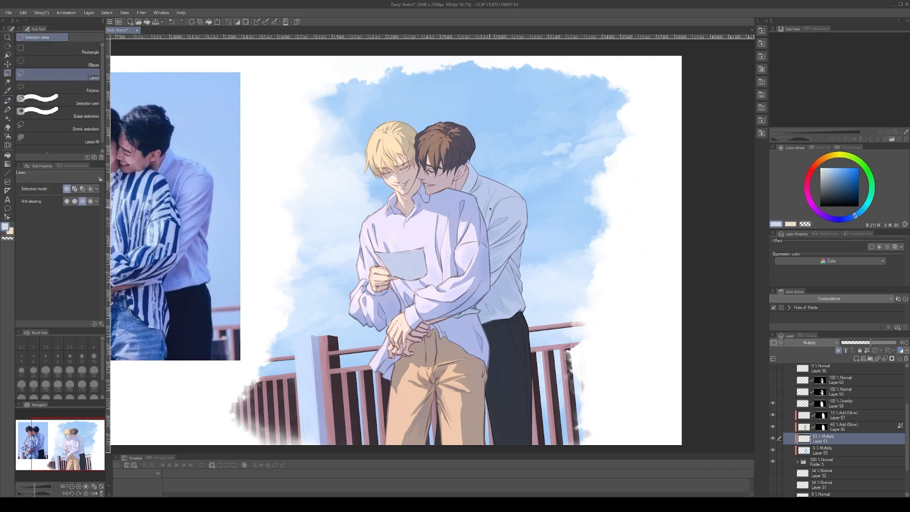
key("bracketleft")
key("bracketleft")
key("bracketleft")
key("bracketleft")
key("c")
key("c")
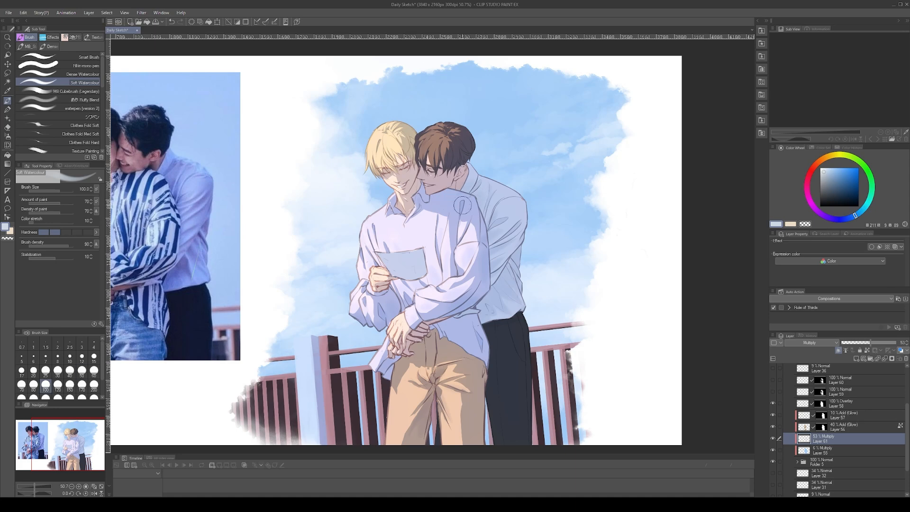
key("bracketleft")
key("c")
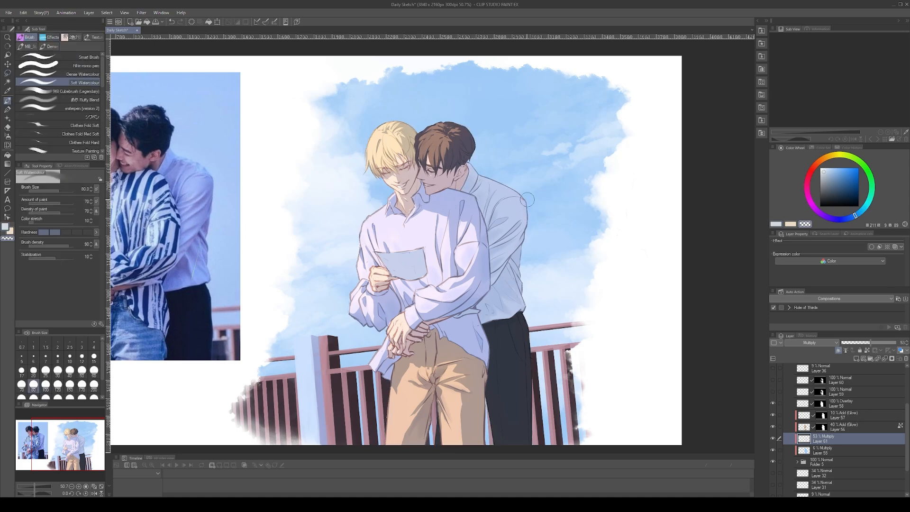
Build up broad pale blue shading over the back figure's shirt down to its hem with a larger Soft Watercolour brush
key("bracketright")
key("bracketright")
key("bracketright")
key("m")
key("b")
key("m")
key("b")
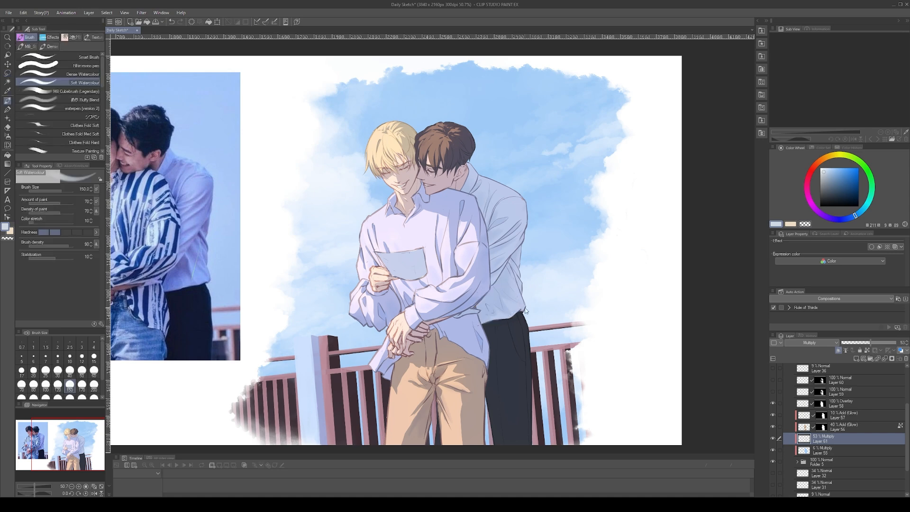
key("m")
key("b")
scroll(505, 411, "down", 1)
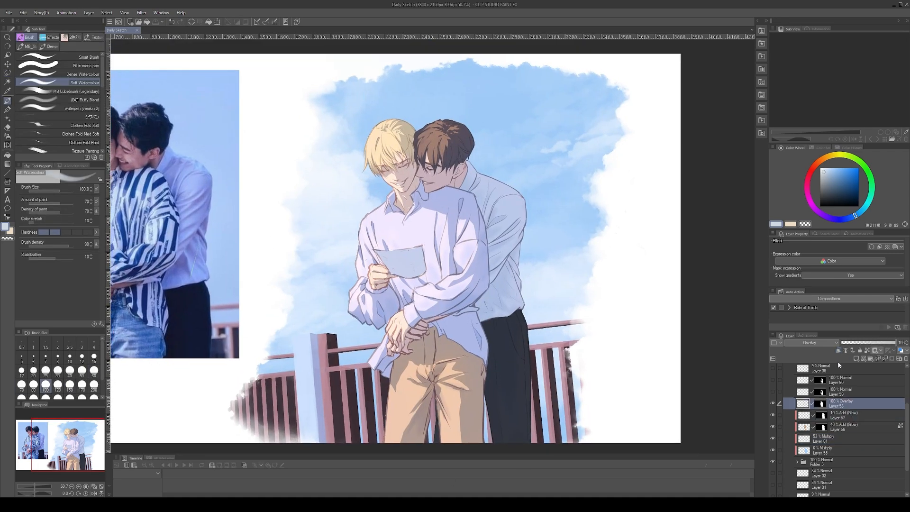
Add a clipped, masked Soft light layer above the Overlay layer and paint blue bounce light along the black trousers with Dense Watercolour
left_click(804, 403)
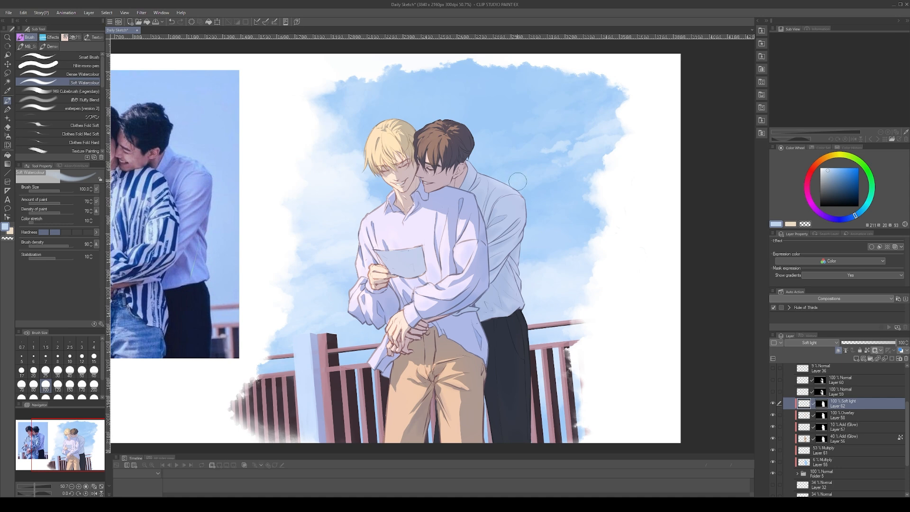
key("comma")
left_click(838, 168)
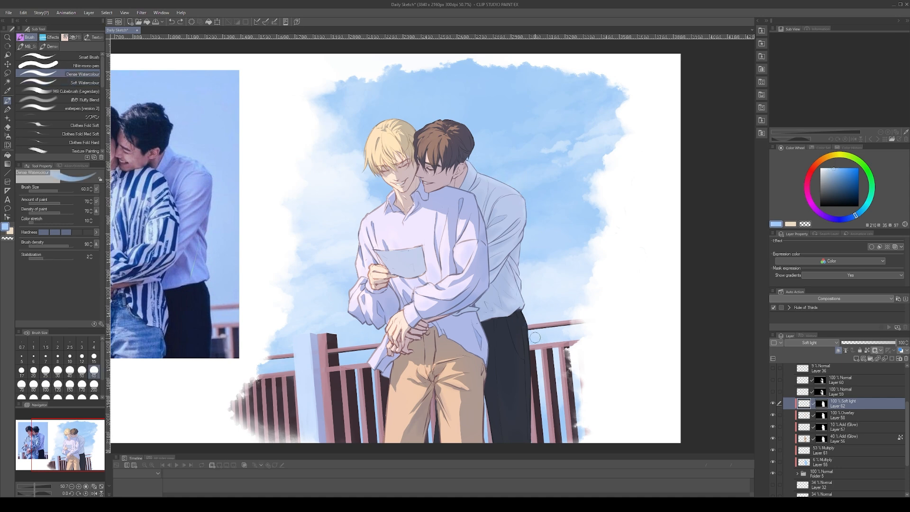
left_click_drag(534, 337, 536, 390)
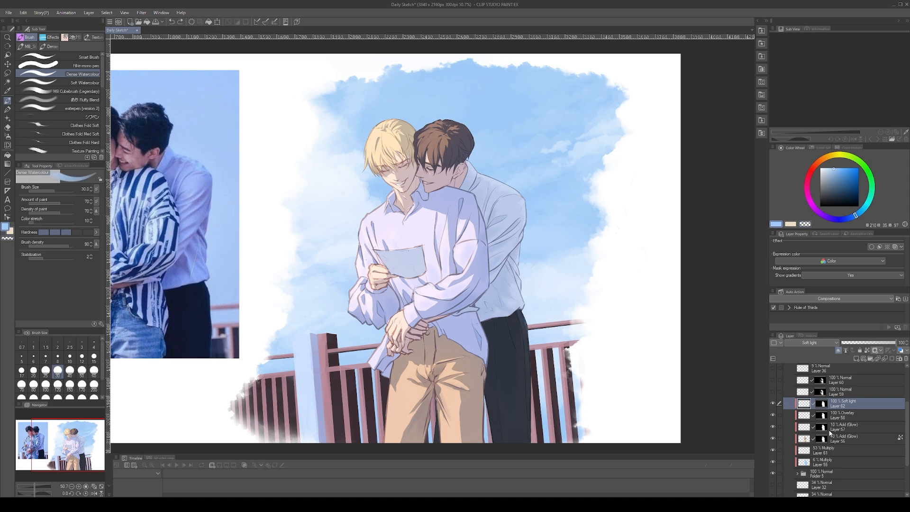
Shade the back figure's neck and collar on the 53% Multiply layer and adjust the hue of the shading
left_click(835, 450)
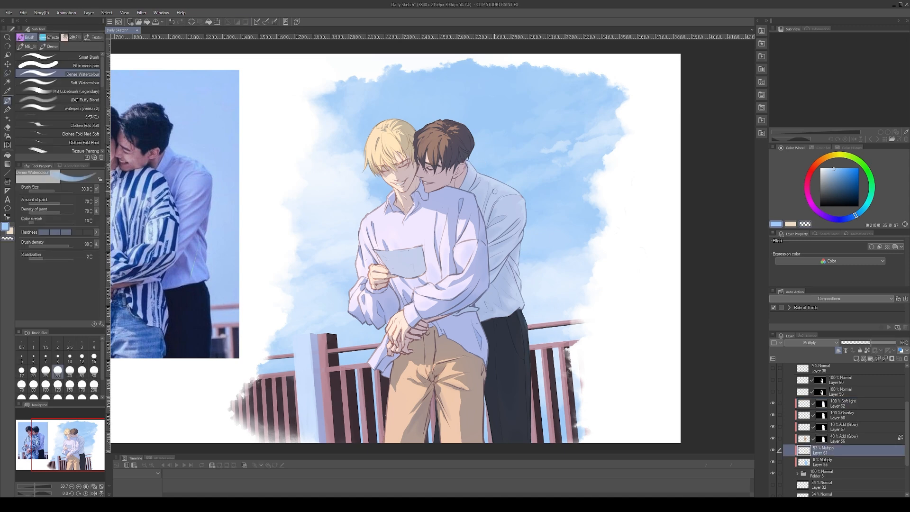
left_click_drag(456, 185, 450, 186)
key("m")
key("b")
left_click(483, 168, "alt")
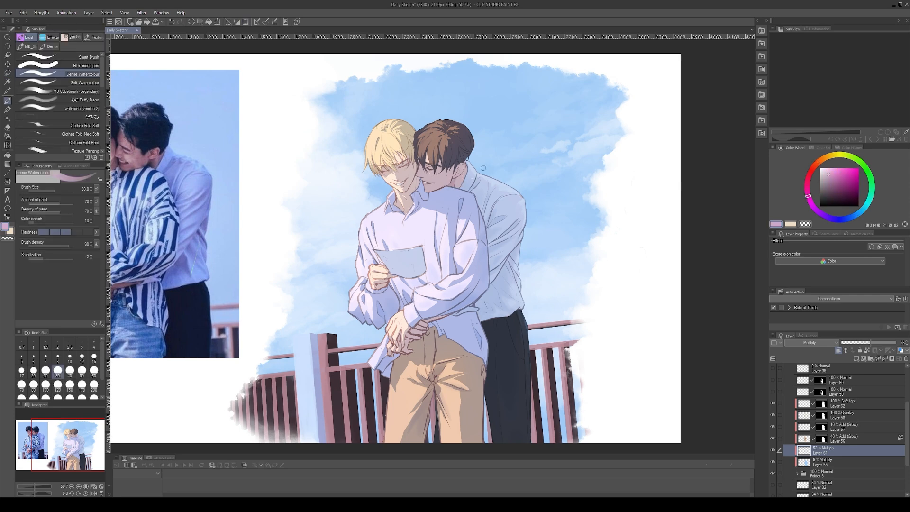
key("ctrl+u")
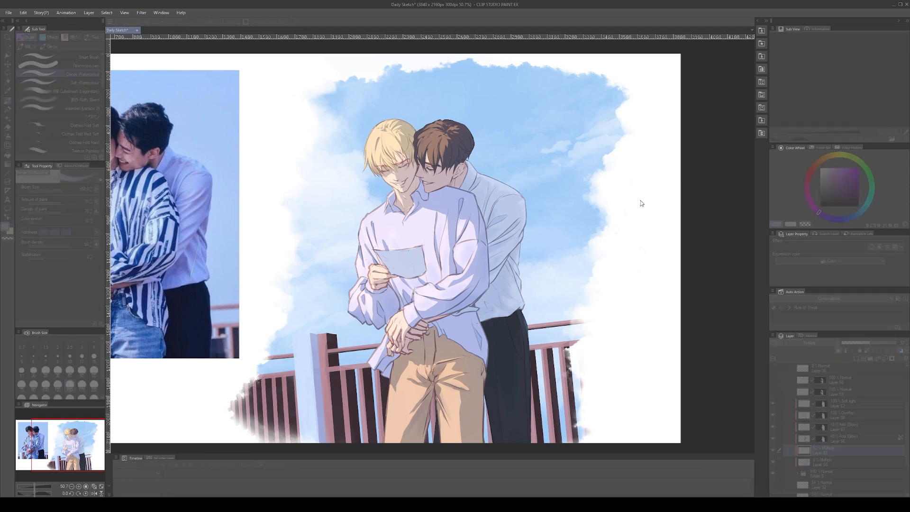
left_click(709, 195)
Shade the blond figure's neck and the brown hair in muted violet on the Multiply layer with the Dense Watercolour brush
key("m")
mouse_move(418, 177)
left_mouse_down()
mouse_move(410, 208)
mouse_move(416, 182)
left_mouse_up()
key("b")
left_click(413, 169, "alt")
key("bracketleft")
key("bracketleft")
key("bracketleft")
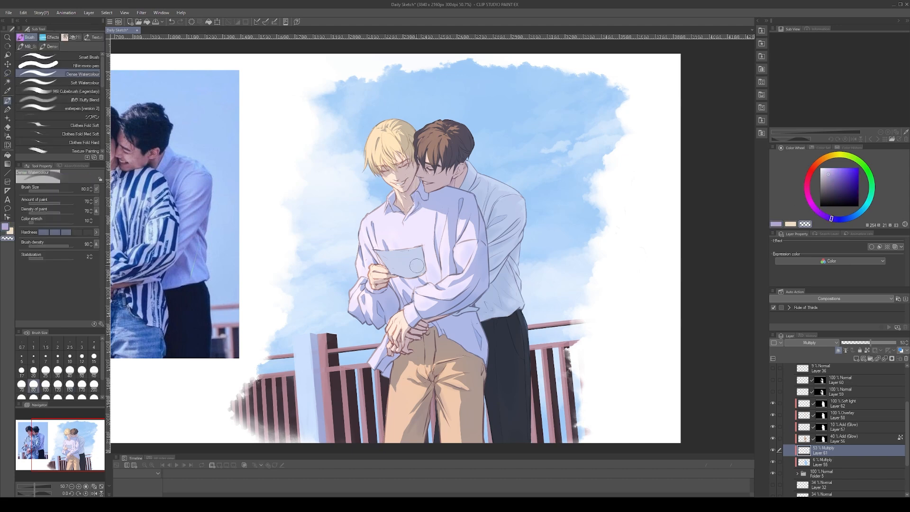
key("m")
key("b")
key("m")
key("b")
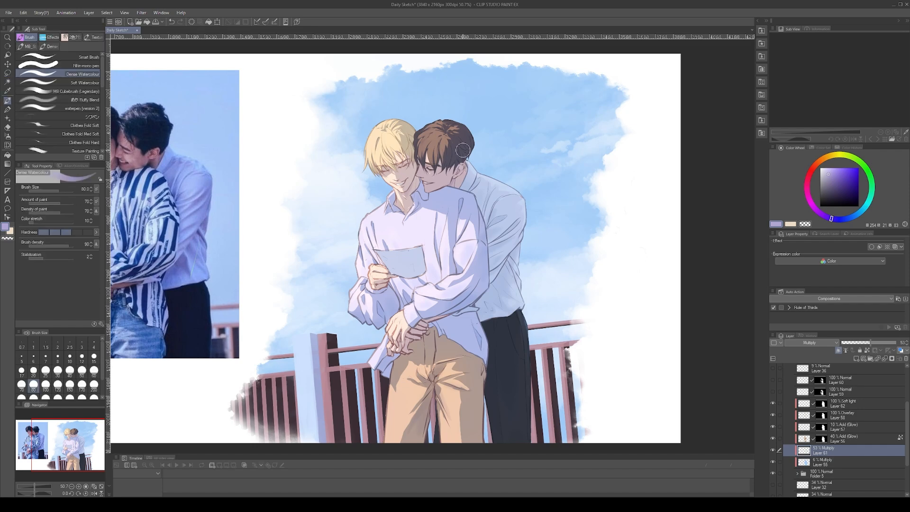
Paint light blue bounce light on the figures in the Soft light layer using colour sampled from the sky
left_click(609, 268, "alt")
left_click(781, 401)
key("b")
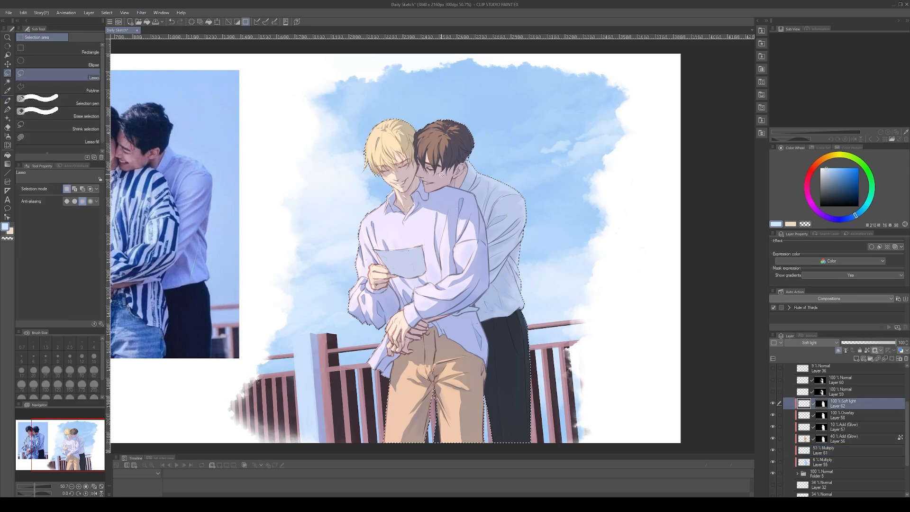
left_click(455, 188, "alt")
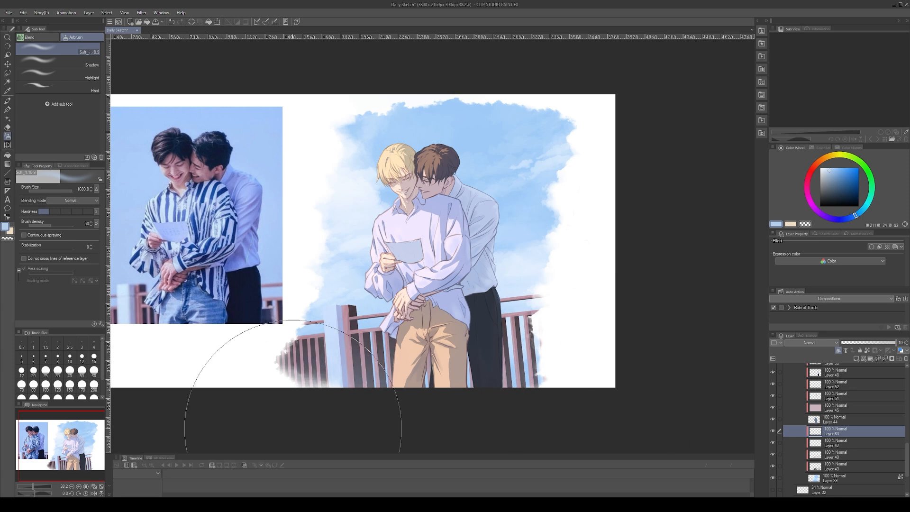
Fade the base of the railing on a background layer with the 1400-size soft airbrush and undo the extra layer
left_click_drag(294, 429, 284, 374)
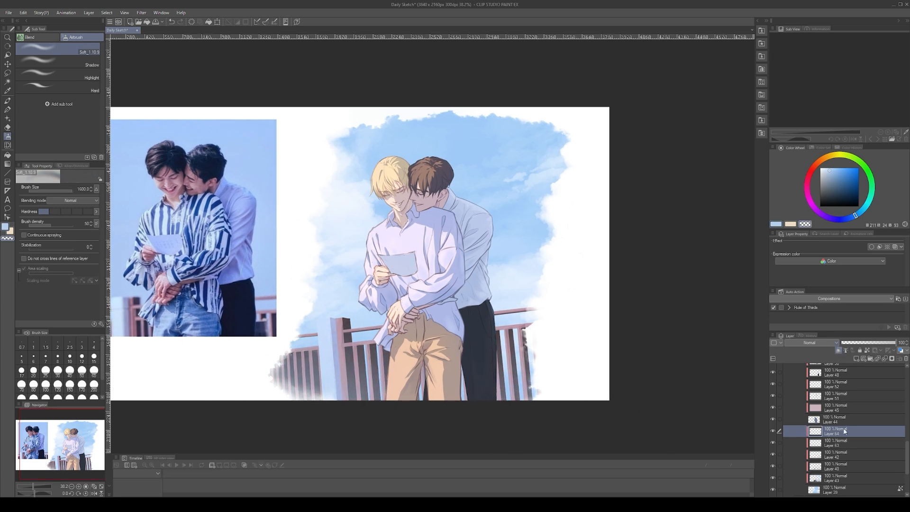
key("ctrl+z")
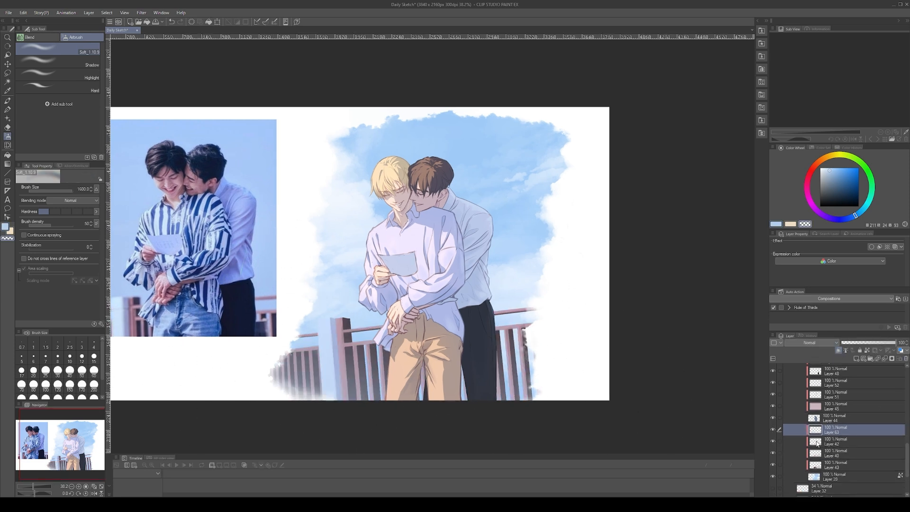
Select Layer 42 in the background group and adjust its colour while judging the whole picture
left_click(816, 442)
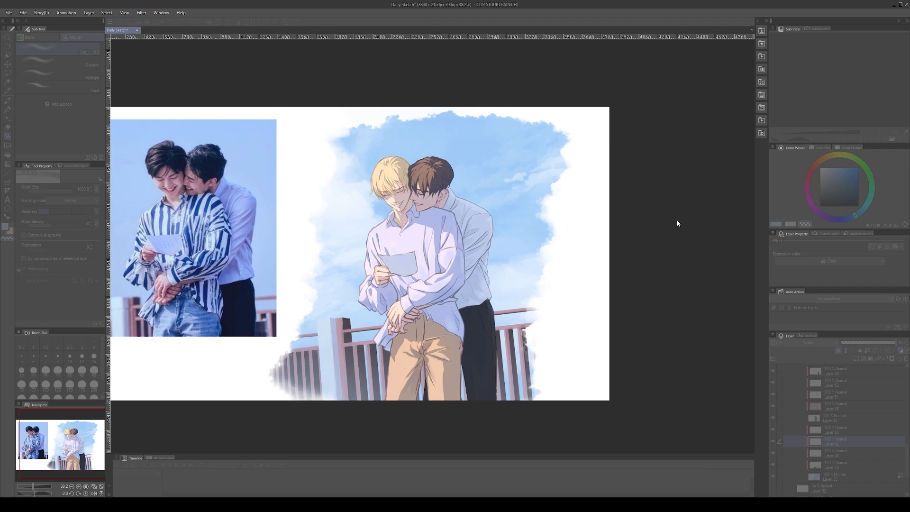
scroll(480, 262, "up", 2)
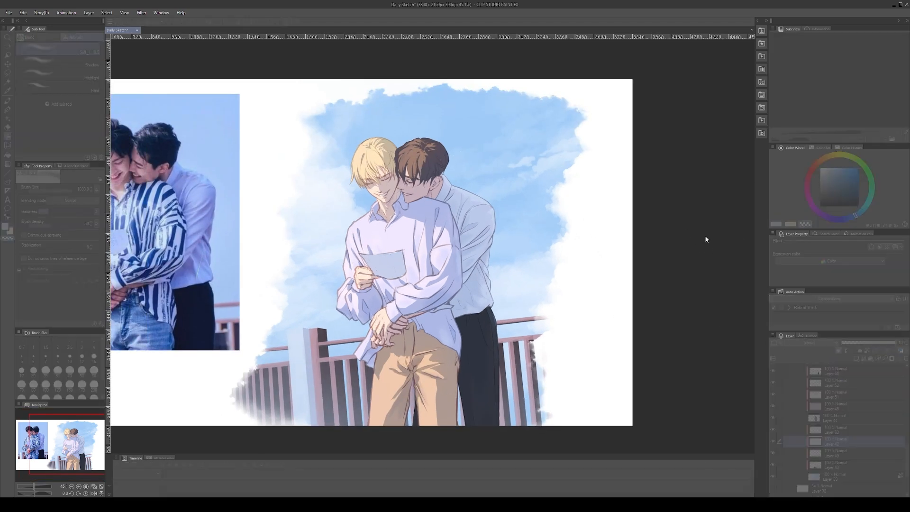
scroll(705, 239, "down", 4)
scroll(705, 203, "up", 2)
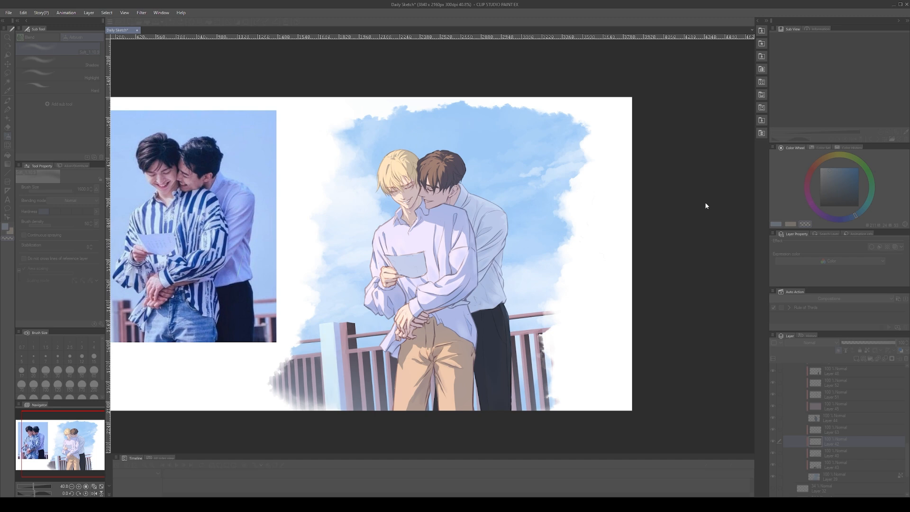
scroll(816, 416, "up", 4)
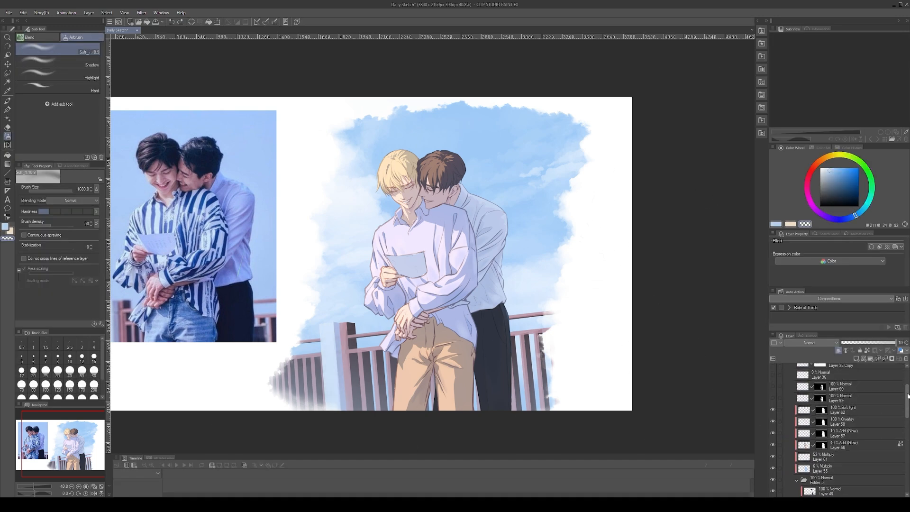
Add a Glow dodge layer above the Soft light layer and try a light blue soft airbrush stroke over the faces
left_click(804, 406)
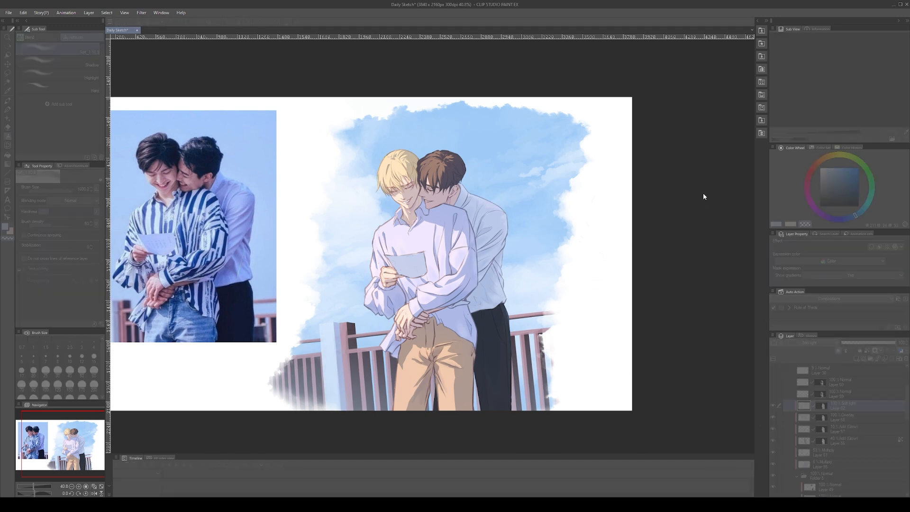
left_click(863, 359)
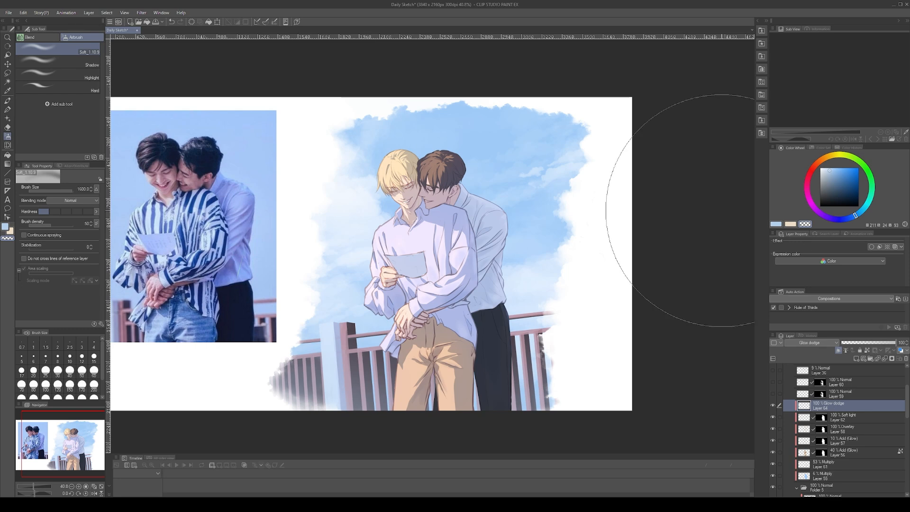
left_click_drag(434, 187, 408, 185)
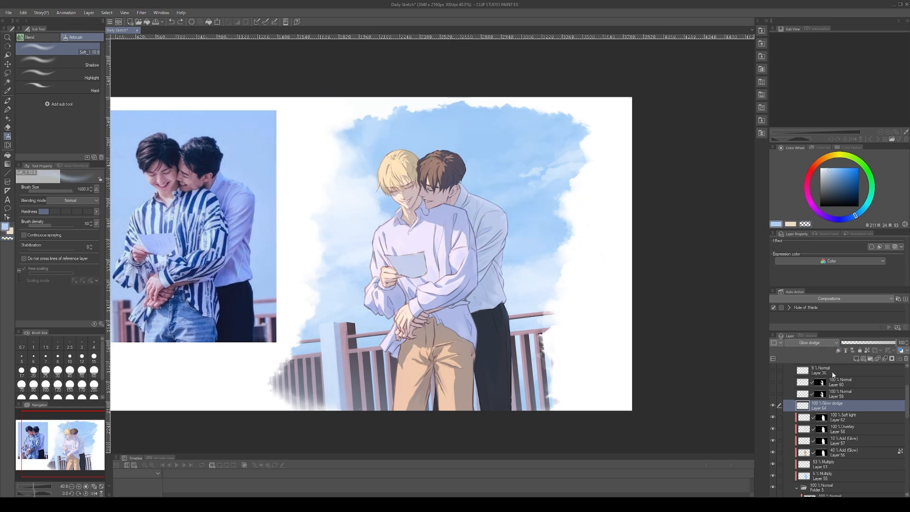
left_click(838, 350)
Try a pale yellow airbrush glow over the figures and sky, comparing blending modes such as Linear light, Saturation, Add and Darken
mouse_move(474, 179)
left_mouse_down()
mouse_move(379, 190)
mouse_move(364, 157)
mouse_move(381, 241)
left_mouse_up()
key("ctrl+z")
left_click(833, 155)
key("ctrl+z")
scroll(809, 343, "down", 12)
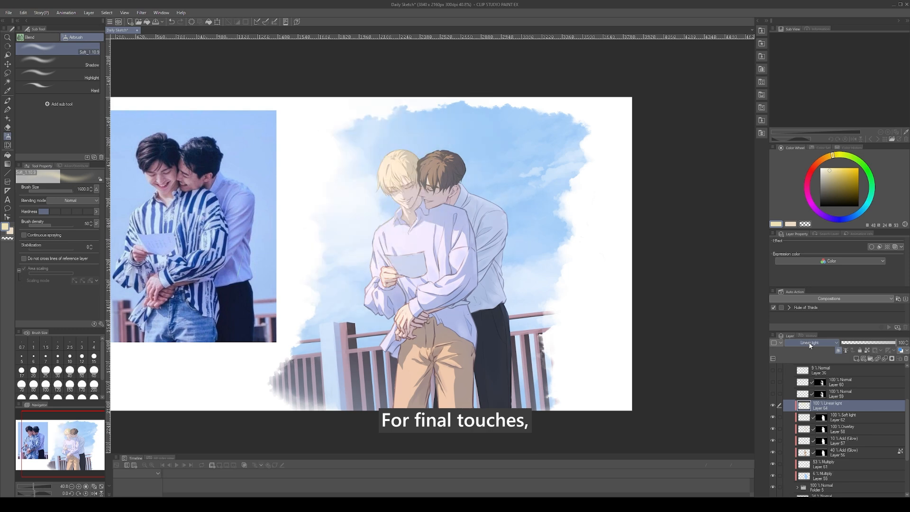
scroll(810, 342, "down", 6)
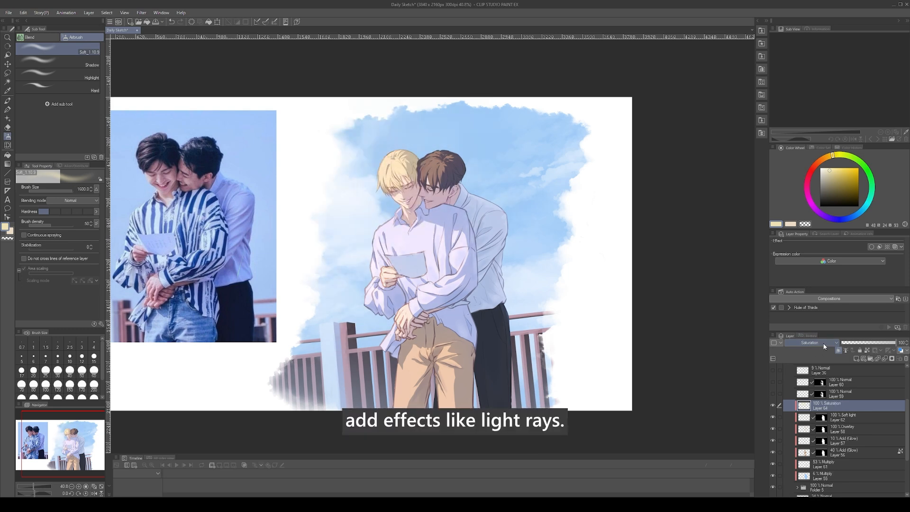
scroll(824, 347, "up", 15)
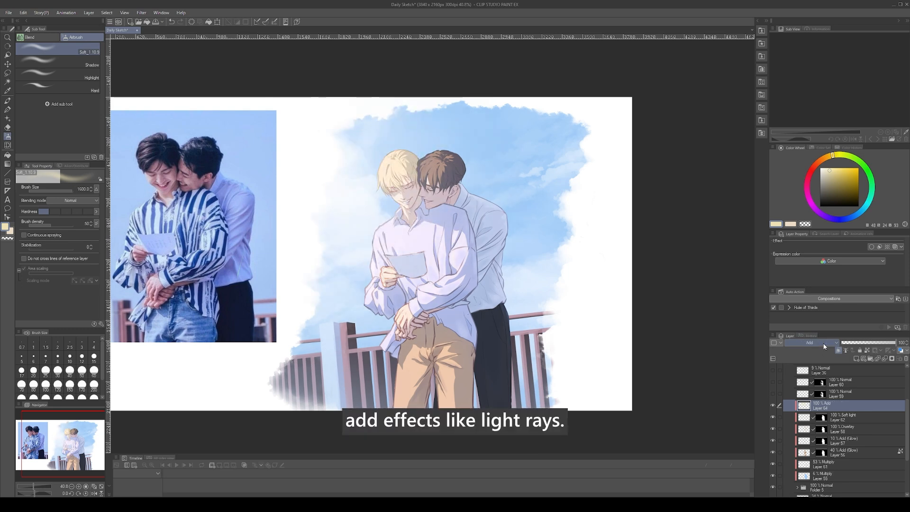
scroll(823, 343, "up", 9)
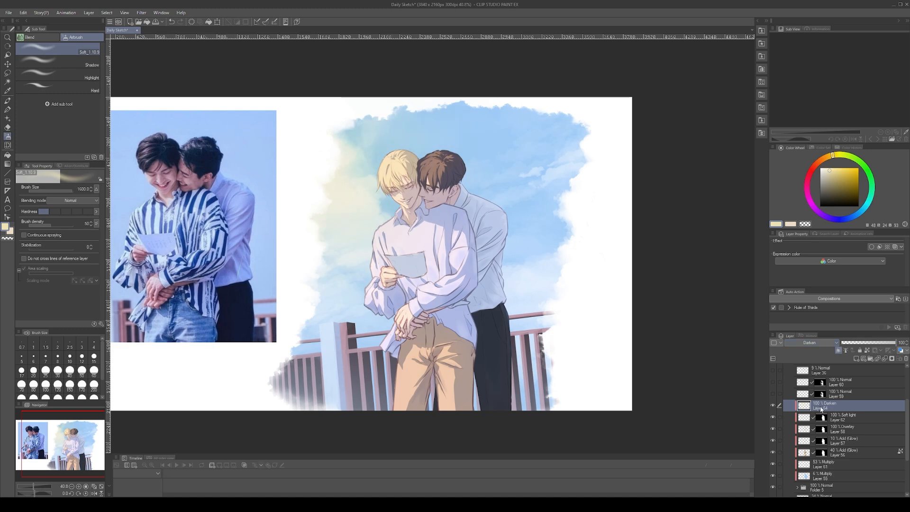
Paint orange light rays beside the blond figure with the Soft Watercolour brush on Layer 64, set it to Add (Glow) and blur them
left_click(844, 167)
key("b")
left_click_drag(334, 142, 363, 170)
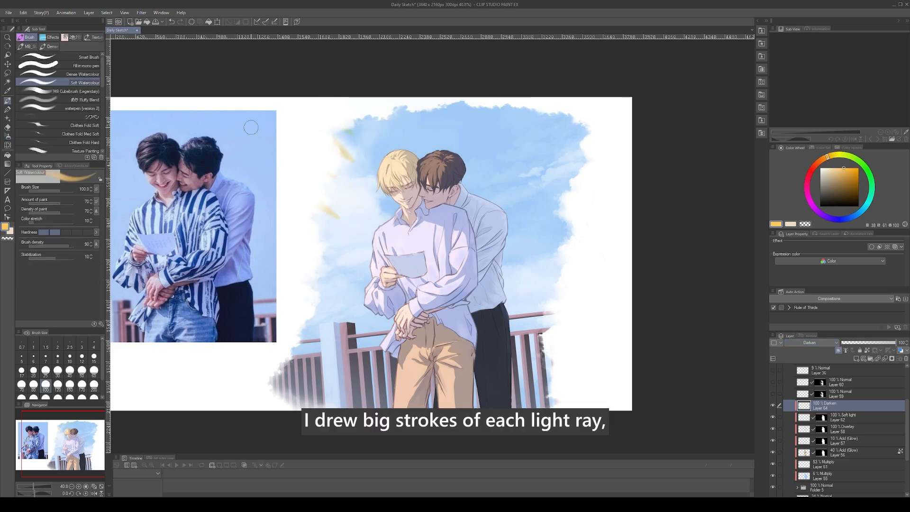
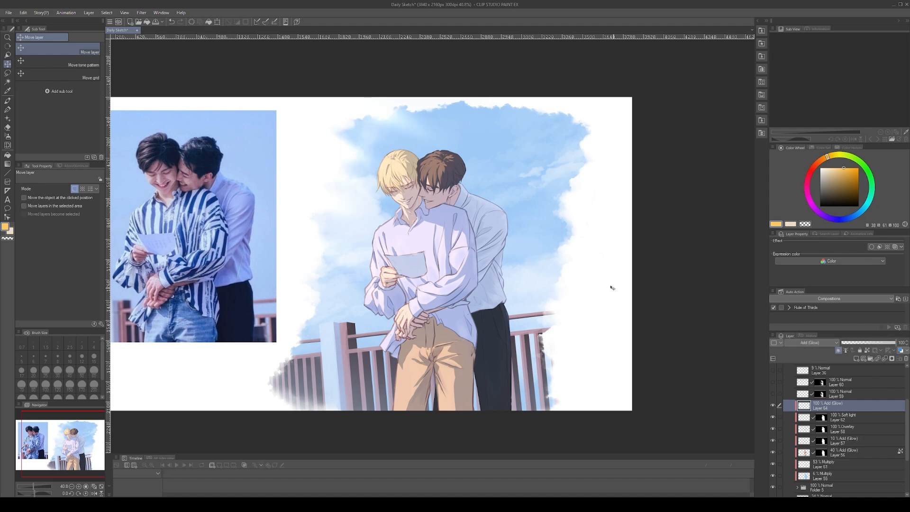
key("j")
Airbrush warm orange light over the figures on a new layer, trying Soft light and Hard light and settling on Add (Glow) at 20%
scroll(471, 174, "down", 1)
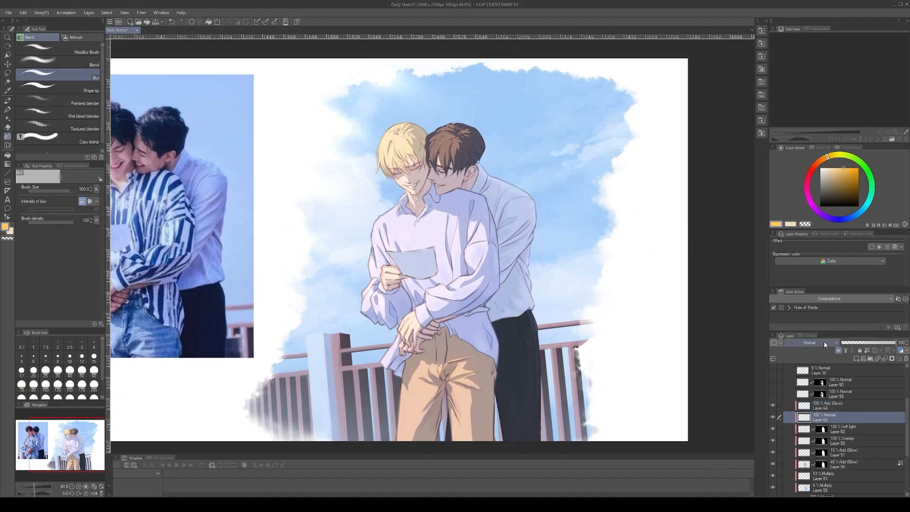
key("j")
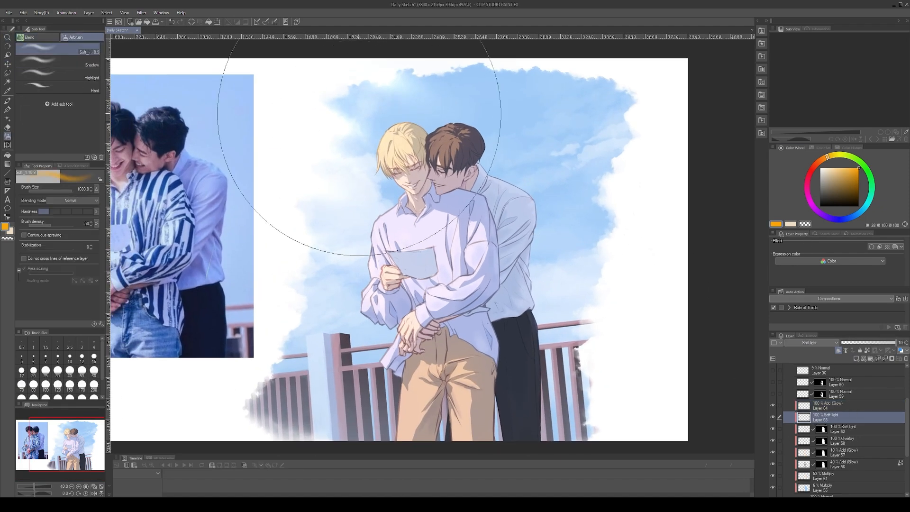
scroll(889, 431, "down", 1)
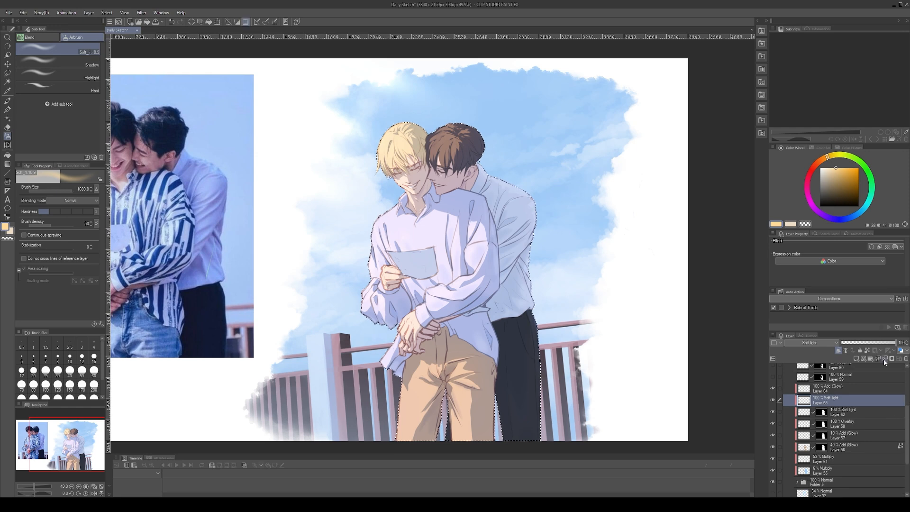
key("ctrl+z")
key("ctrl+z")
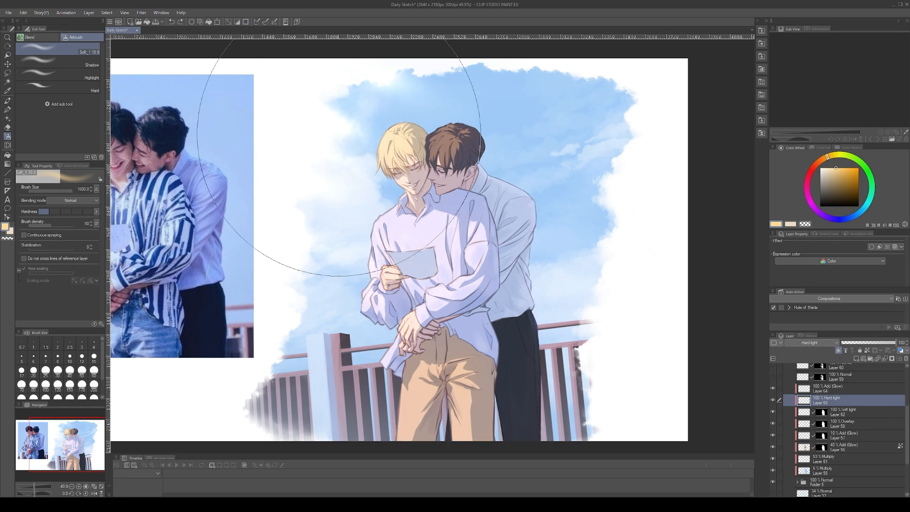
key("ctrl+z")
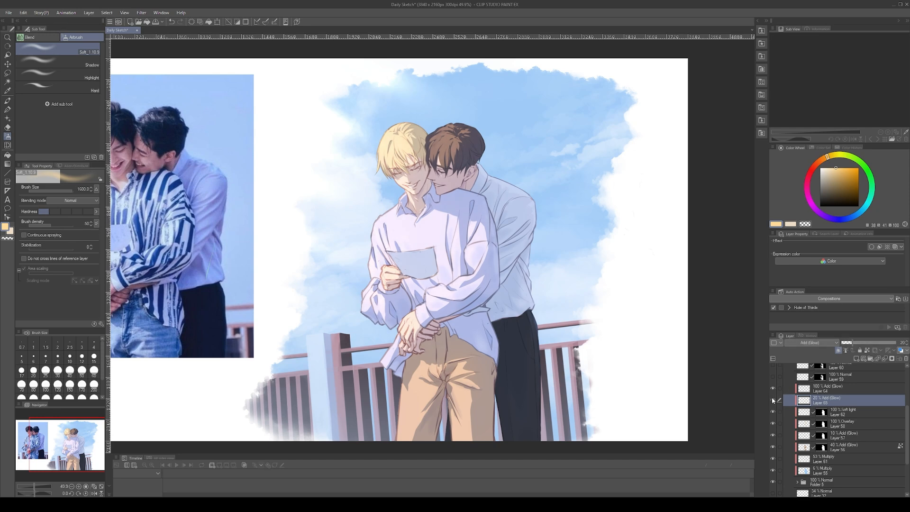
Compare the picture with the 40% Add (Glow) layer hidden and shown, and try a selection around the held paper before clearing it
left_click(774, 449)
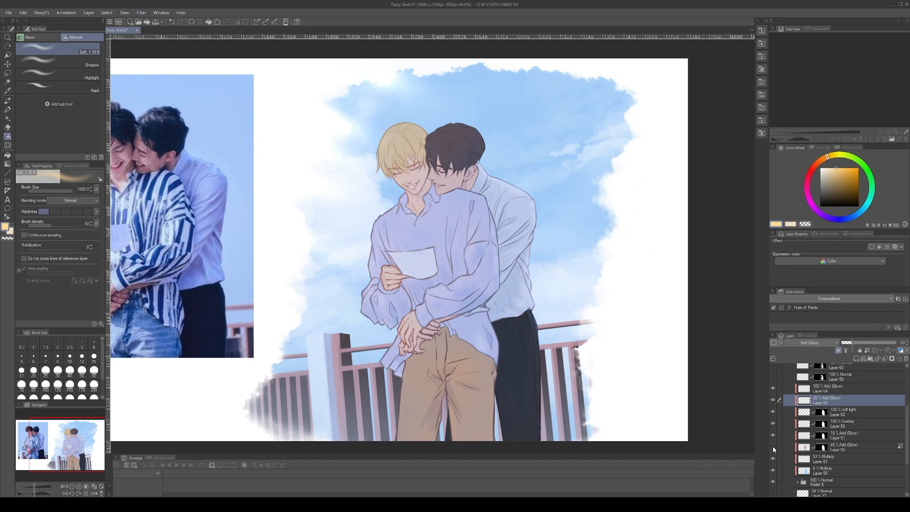
left_click(773, 448)
key("j")
key("ctrl+shift+d")
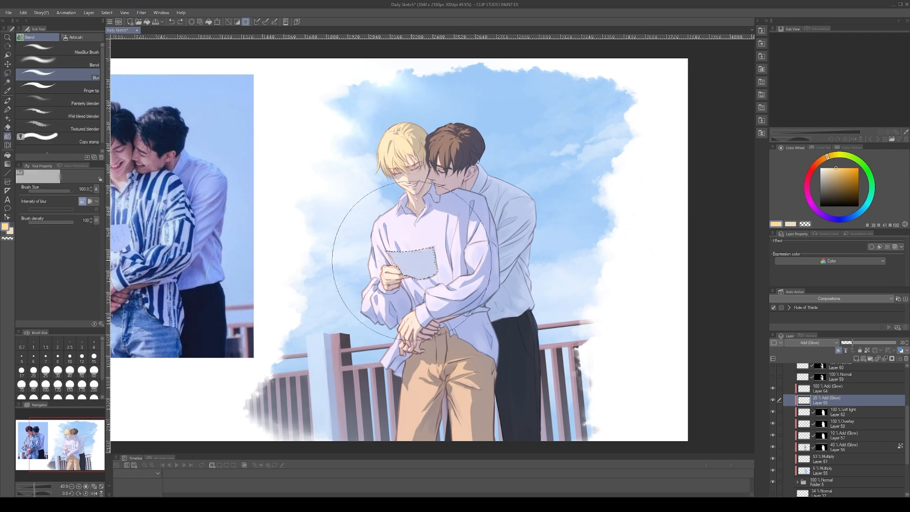
key("m")
scroll(426, 271, "up", 5)
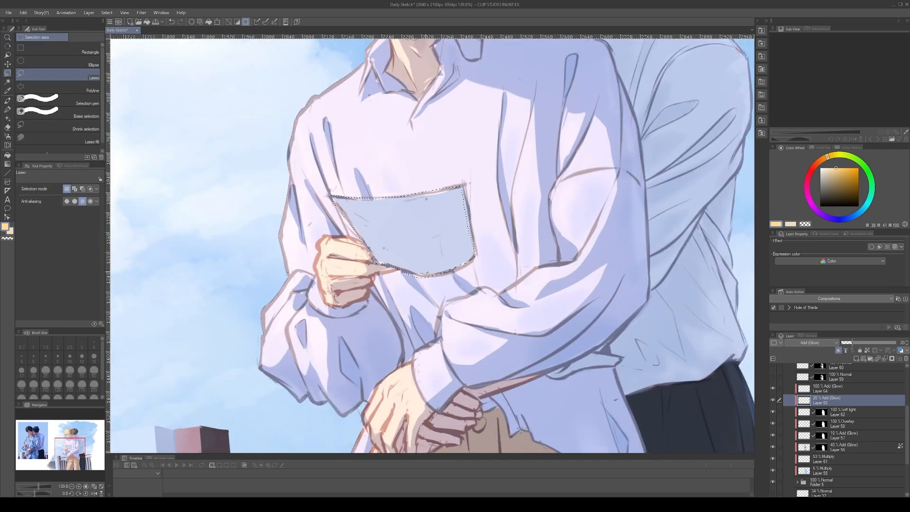
key("ctrl+d")
scroll(427, 271, "down", 5)
key("b")
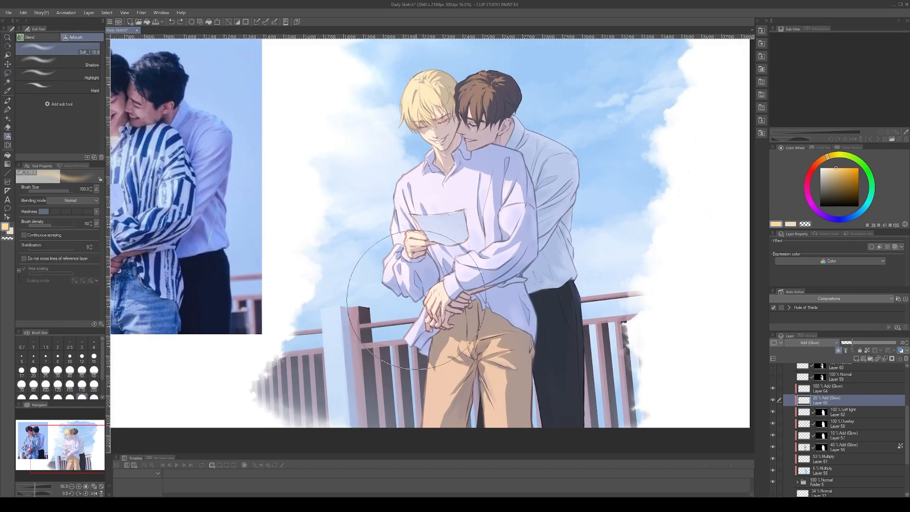
Refine the glow around the paper and shirt on Layer 65 with the soft airbrush reduced to 175 and the transparent colour
left_click_drag(383, 182, 361, 236)
left_click_drag(408, 255, 412, 290, "ctrl+alt")
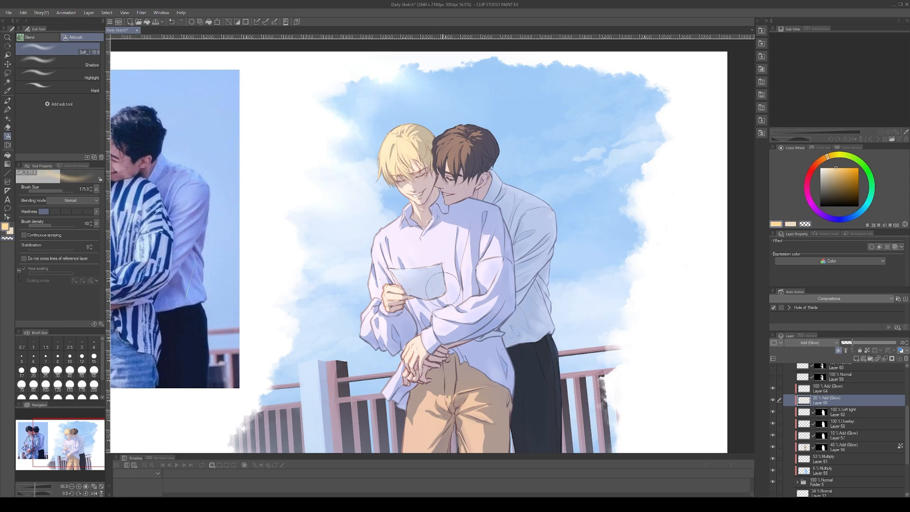
scroll(440, 285, "down", 2)
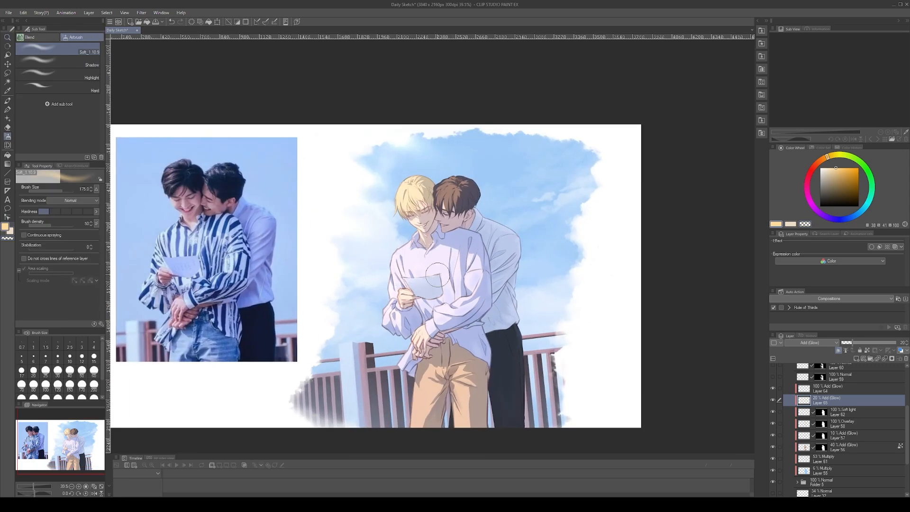
key("c")
left_click_drag(487, 245, 502, 247)
Select Layer 50 in the Base folder and adjust its colour
scroll(773, 469, "down", 5)
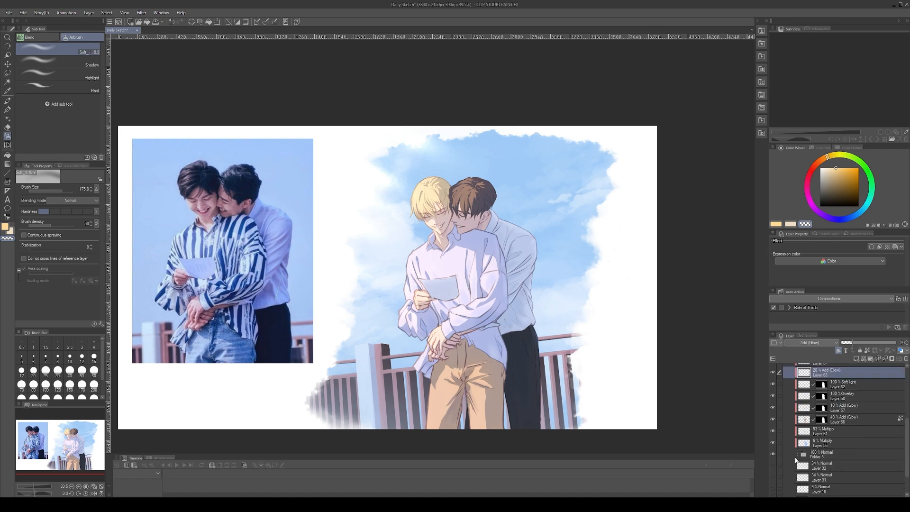
key("ctrl+plus")
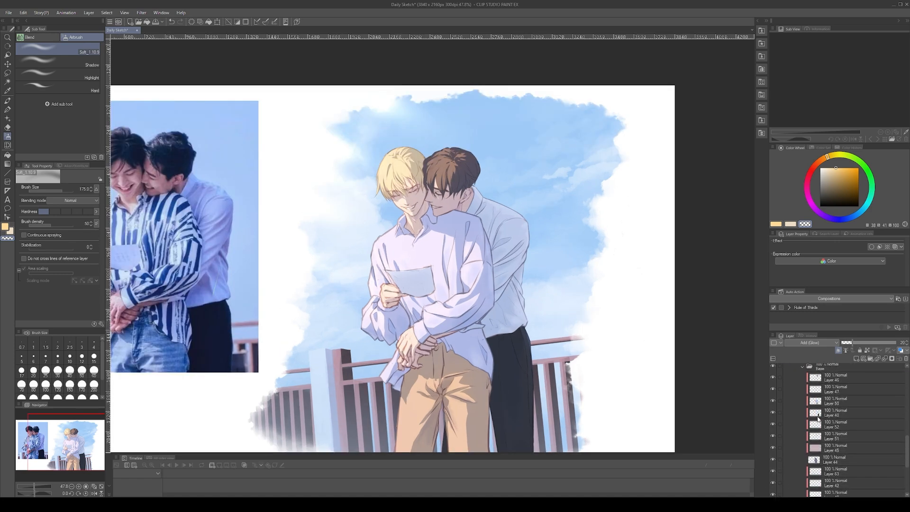
left_click(773, 403)
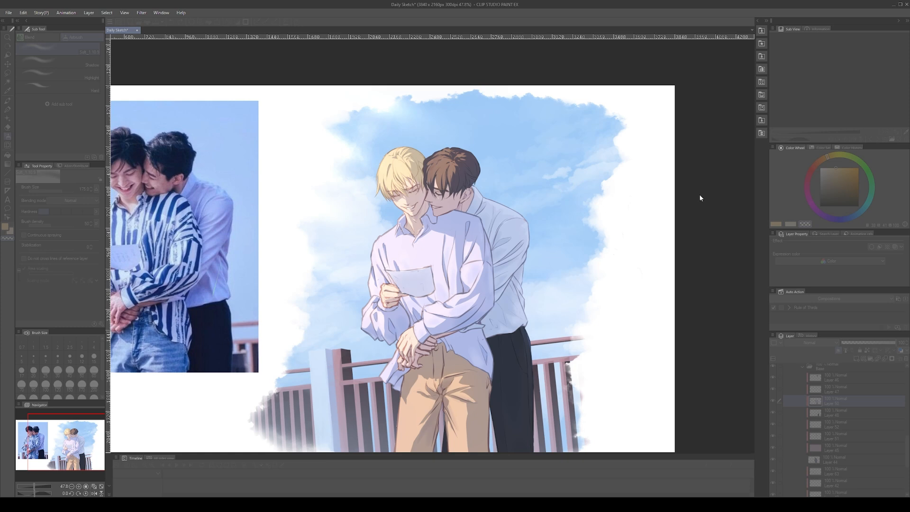
left_click(770, 203)
Collapse the Base folder and add a new layer above Layer 49 in Folder 5
left_click(802, 368)
scroll(869, 433, "up", 3)
left_click(853, 421)
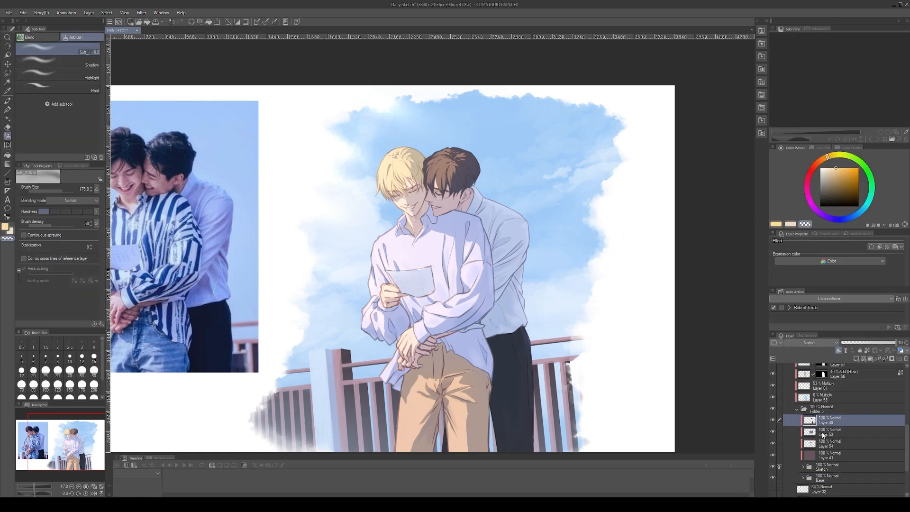
left_click(843, 455)
left_click(844, 421)
left_click(857, 359)
Try a brush stroke over the held paper on the new layer and undo it
left_click(821, 180)
key("b")
mouse_move(418, 264)
left_mouse_down()
mouse_move(431, 263)
mouse_move(436, 277)
left_mouse_up()
key("ctrl+z")
Touch up the edges of the held paper in muted grey with the Dense Watercolour brush on Layer 66
left_click(83, 74)
left_click(821, 169)
key("ctrl+z")
left_click(821, 185)
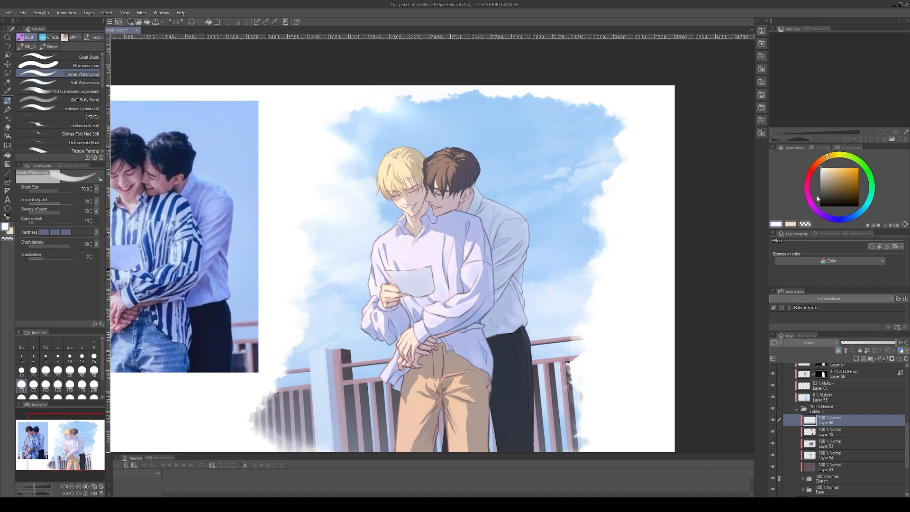
scroll(834, 474, "down", 2)
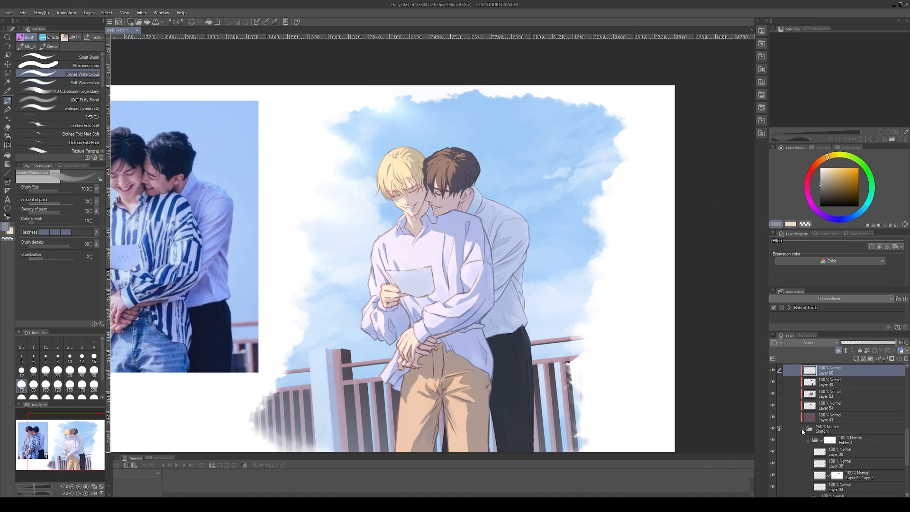
scroll(396, 278, "up", 5)
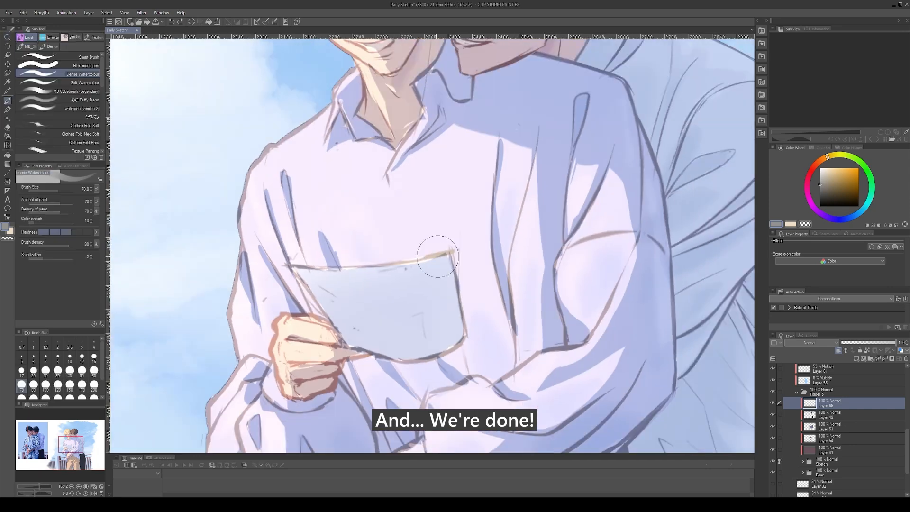
scroll(396, 299, "down", 4)
left_click(435, 297, "alt")
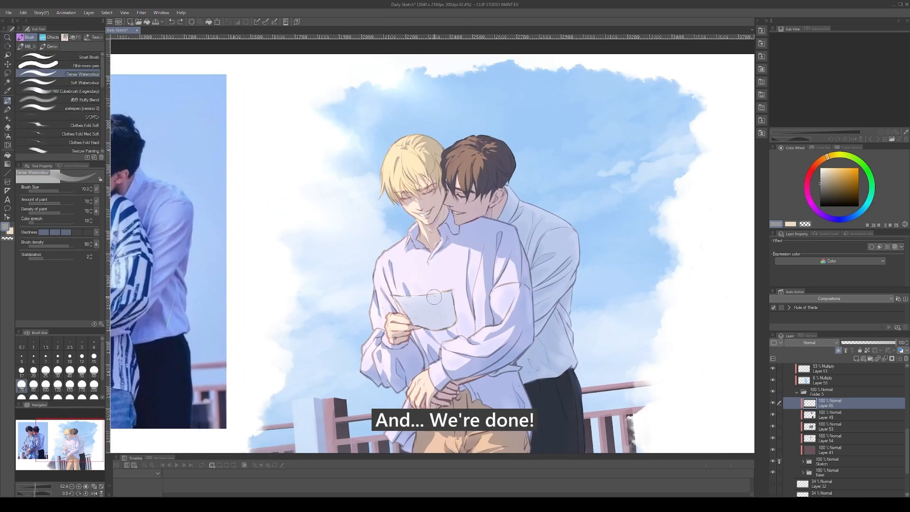
Reduce the Dense Watercolour brush to 25, refine the paper's outline and sample the line colour from the hand holding it
key("bracketleft")
key("bracketleft")
key("bracketleft")
key("bracketleft")
key("bracketleft")
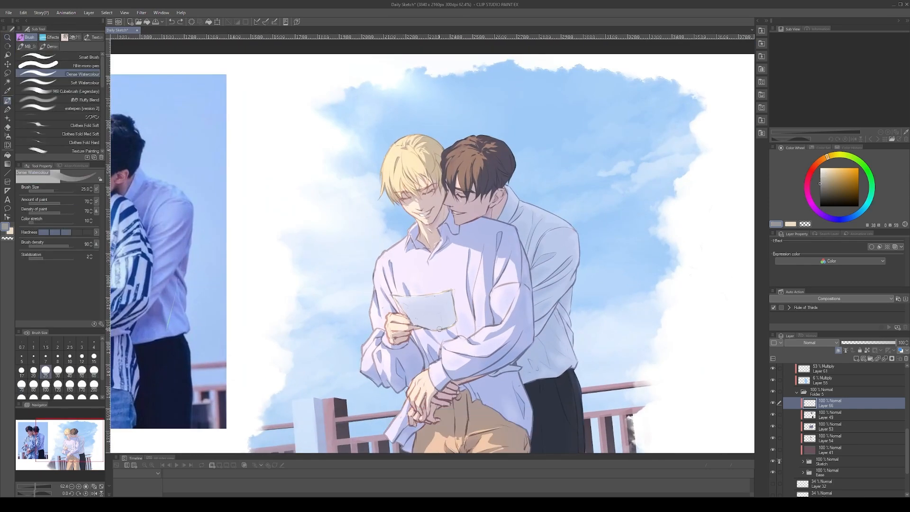
scroll(448, 296, "down", 2)
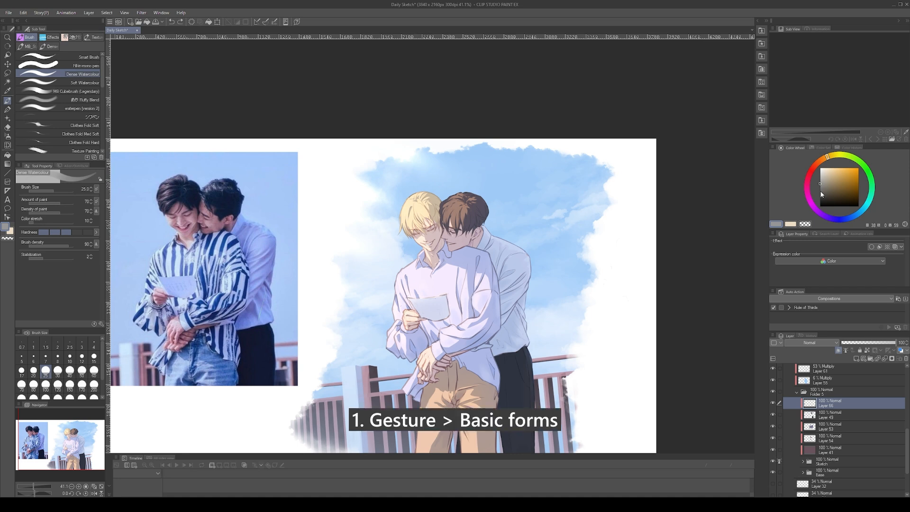
left_click(408, 313, "alt")
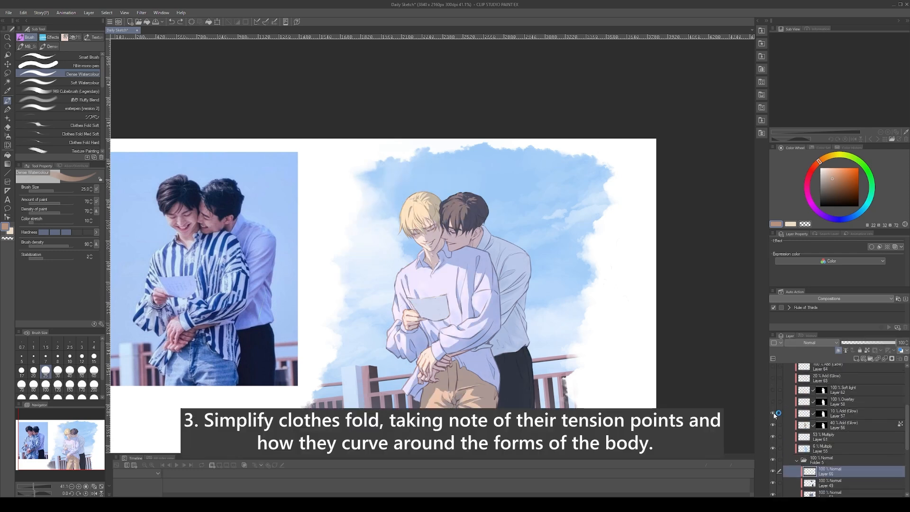
Compare the picture with the light effect layers hidden and shown, including Layers 64 and 65
scroll(826, 394, "up", 2)
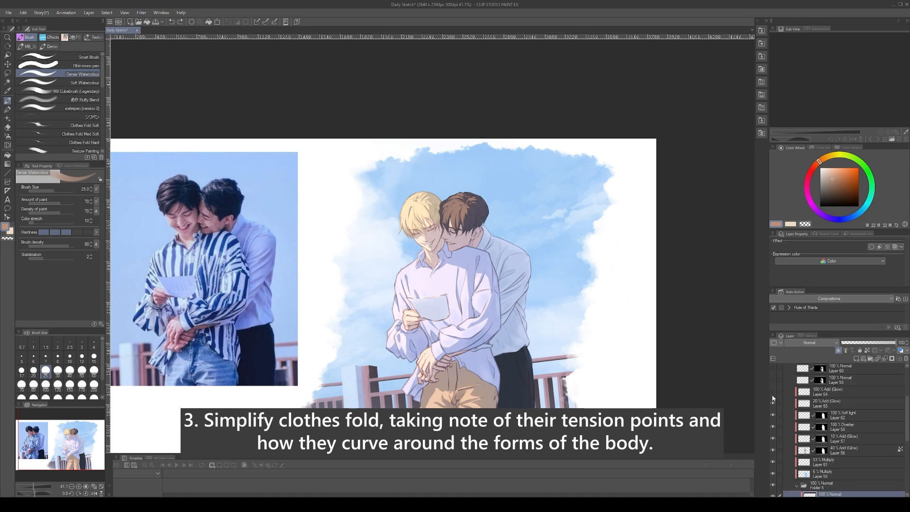
left_click(772, 403)
left_click(772, 392)
left_click_drag(455, 323, 452, 300)
scroll(452, 299, "up", 2)
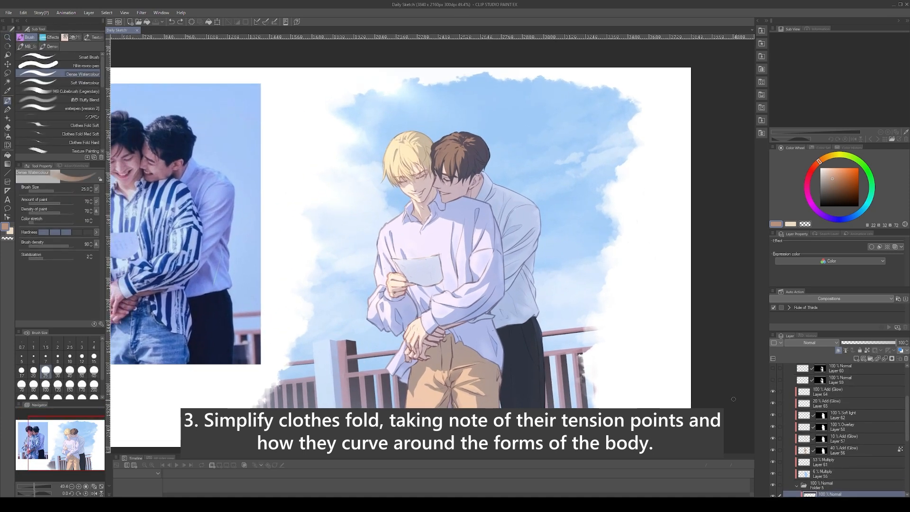
On the Multiply Layer 61, lasso the beige trousers and shade inside the selection with the Soft Watercolour brush
left_click(824, 462)
left_click(773, 462)
left_click(773, 461)
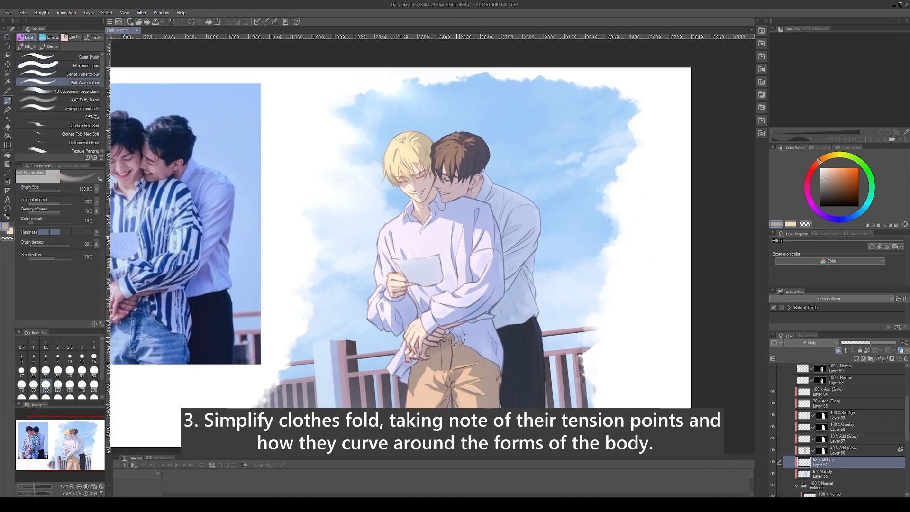
key("m")
left_click_drag(426, 349, 448, 334)
left_click_drag(448, 423, 418, 364)
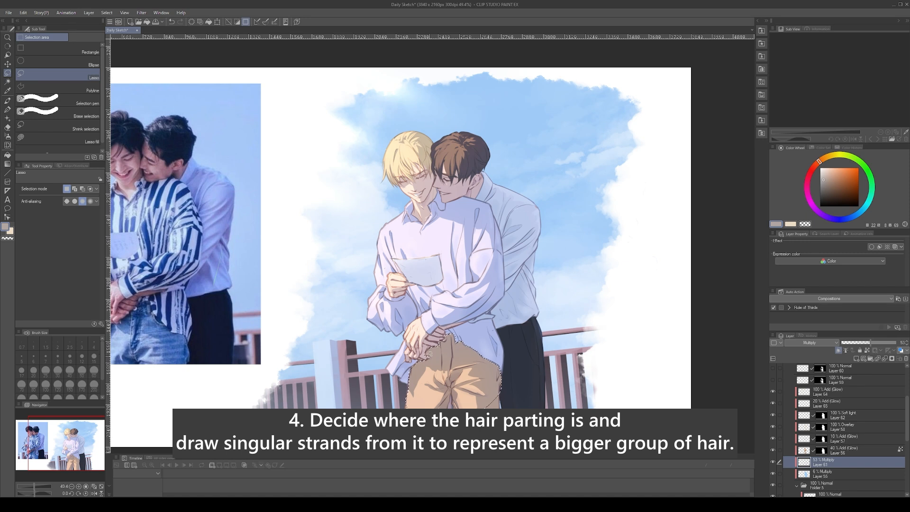
key("ctrl+d")
key("b")
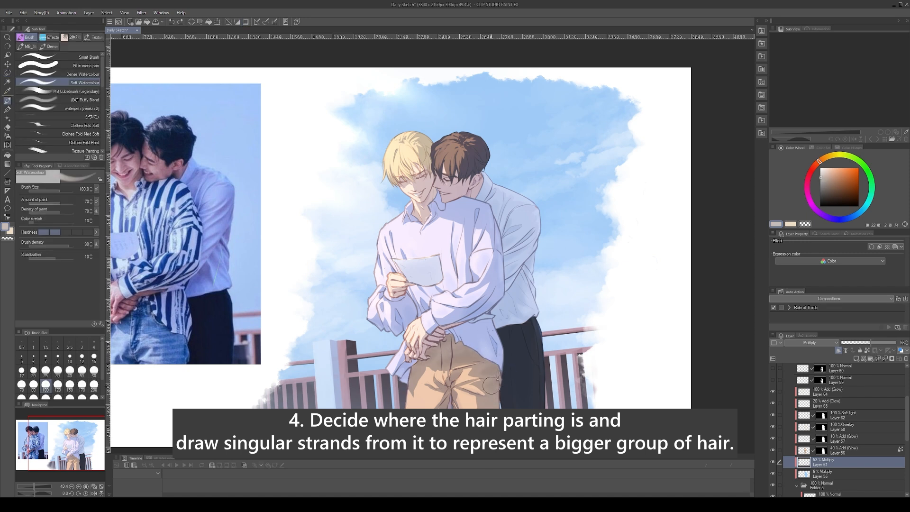
Reduce the Soft Watercolour brush to 50 and continue the lassoed shading along the trousers on Layer 61
key("bracketleft")
key("bracketleft")
key("bracketleft")
key("bracketleft")
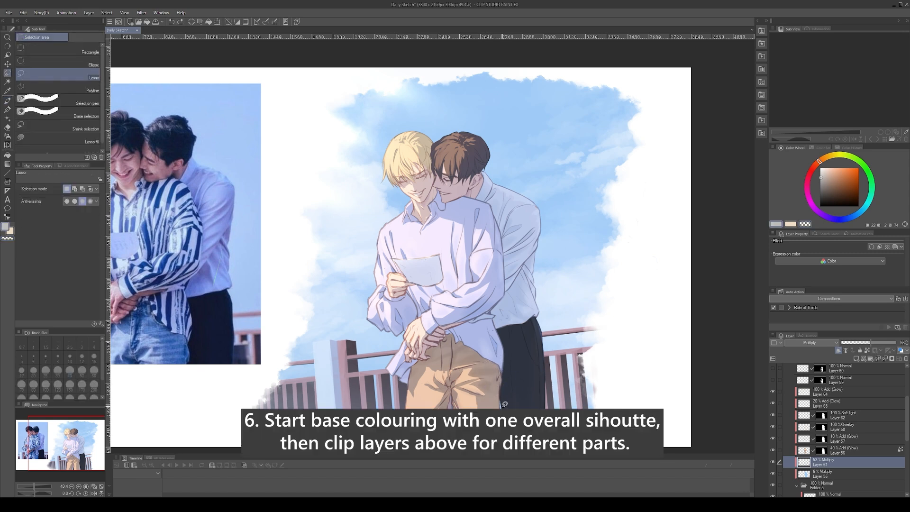
scroll(486, 389, "down", 1)
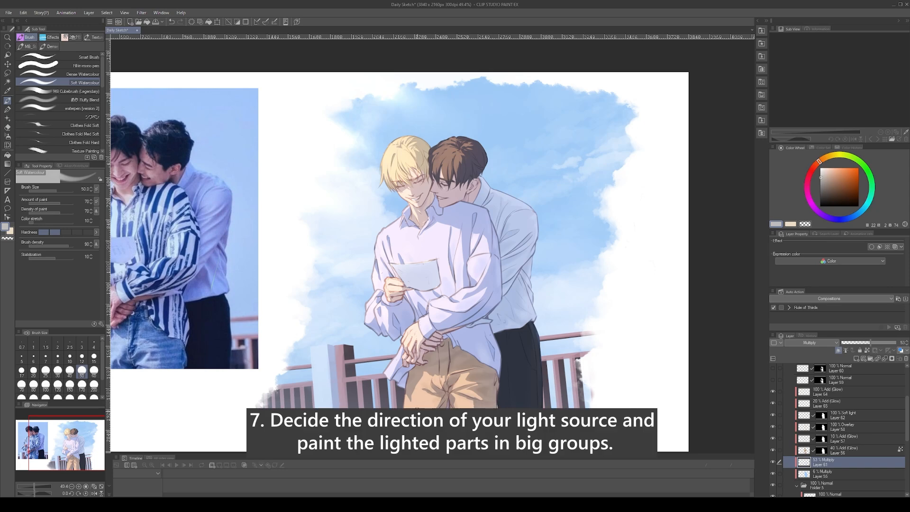
key("m")
scroll(427, 412, "down", 1)
Enlarge the Soft Watercolour brush to 100 and soften the shadow over the lower trouser legs within lassoed areas
key("b")
key("]")
key("]")
key("]")
key("]")
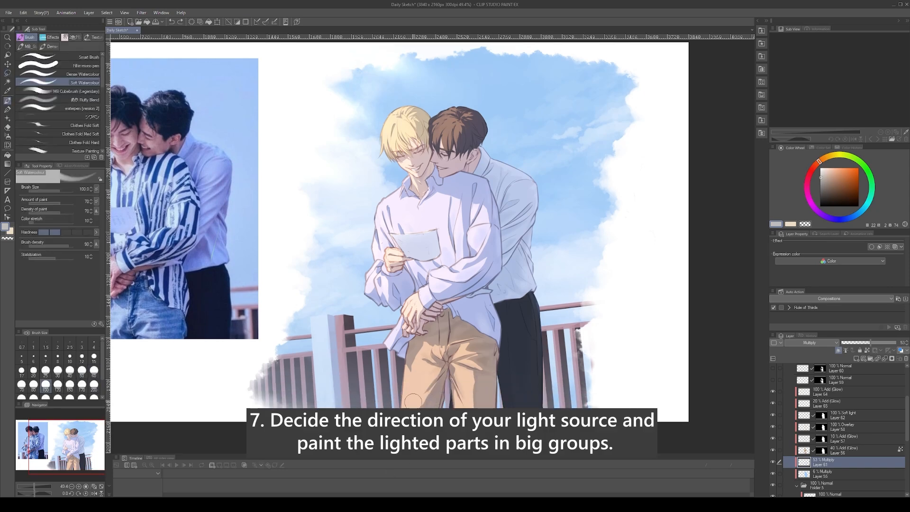
key("[")
key("m")
key("b")
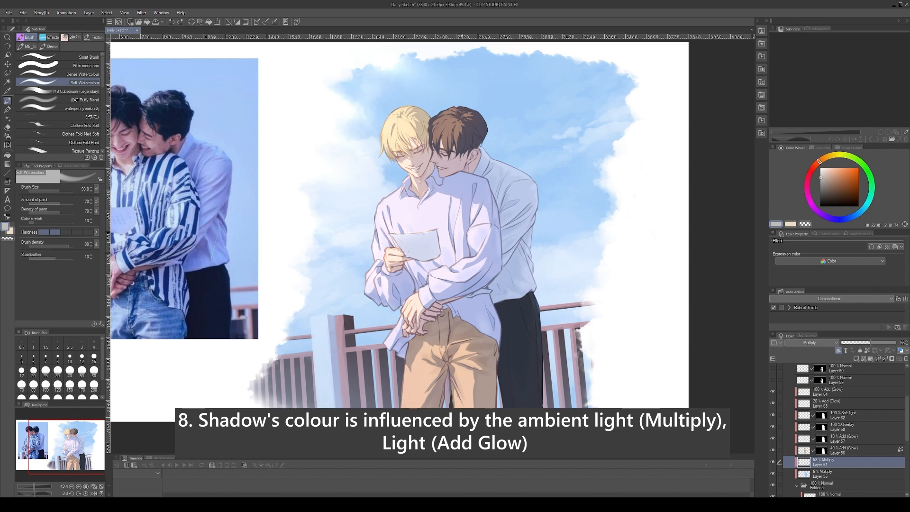
Set the Soft Watercolour brush to 60 and refine the shading around the trousers on Layer 61
key("m")
key("b")
key("[")
key("[")
key("[")
left_click_drag(490, 290, 485, 304)
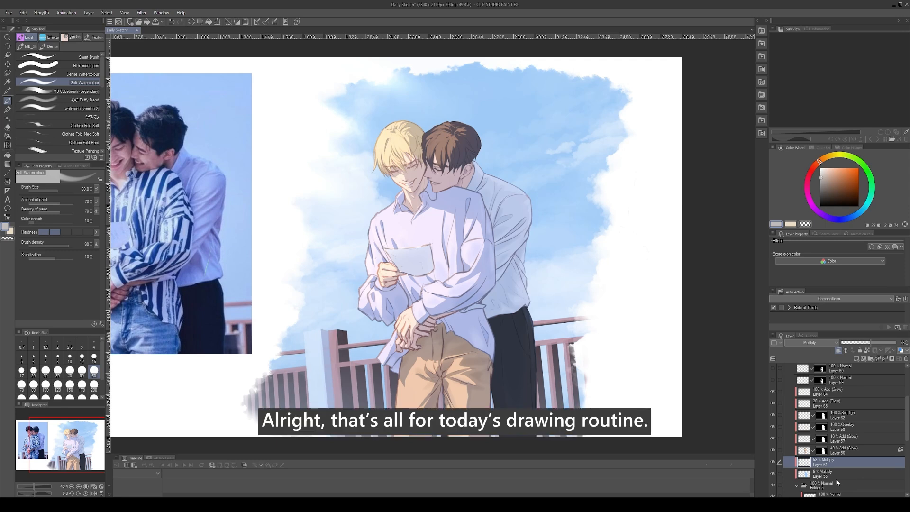
Select the base layer at the shirt's hem, Layer 50, choose Lasso fill with a muted mauve colour, and save the drawing
left_click(456, 318, "ctrl+shift")
key("m")
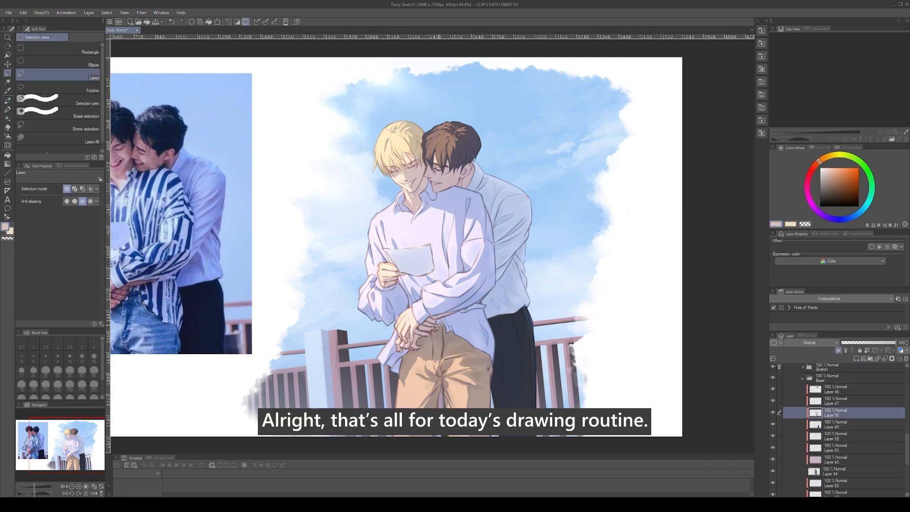
key("m")
key("ctrl+d")
left_click(828, 179)
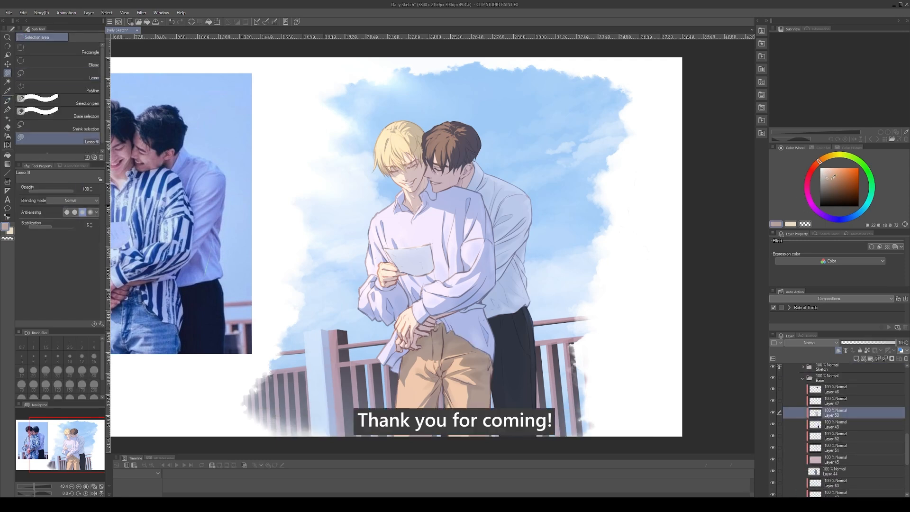
key("ctrl+s")
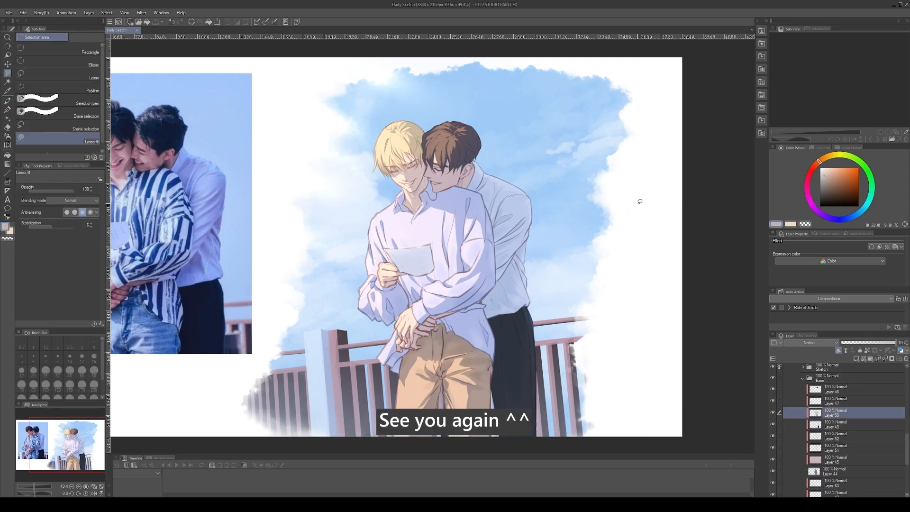